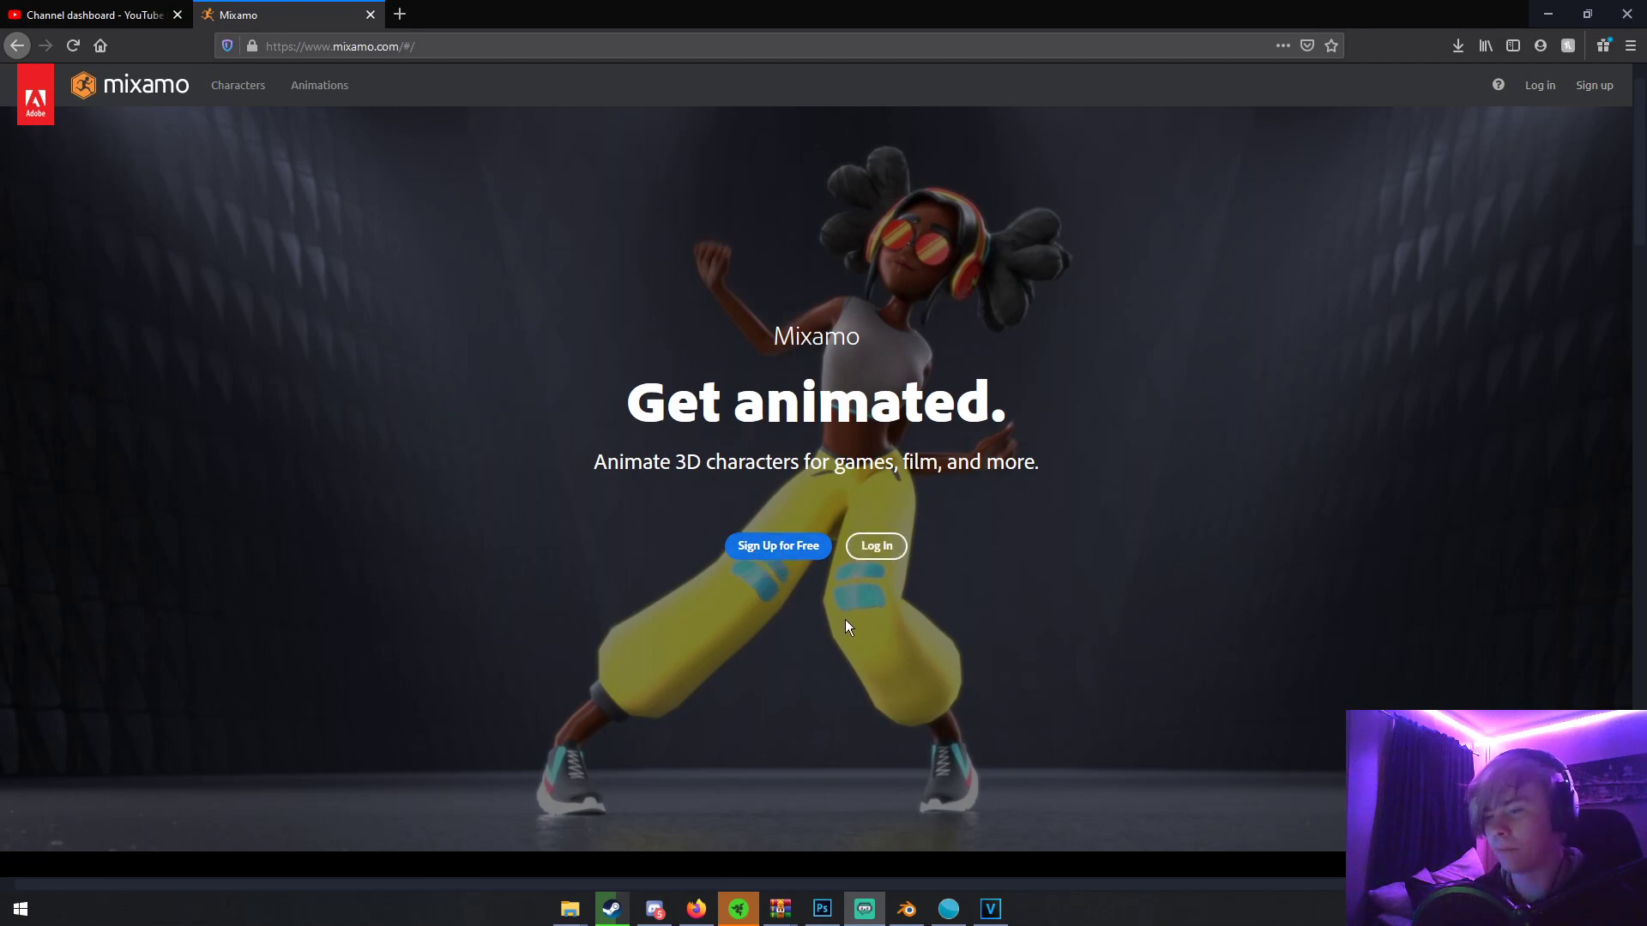
- Sign in to Mixamo with an Adobe ID and close the verification e-mail tab
click(876, 546)
click(1192, 401)
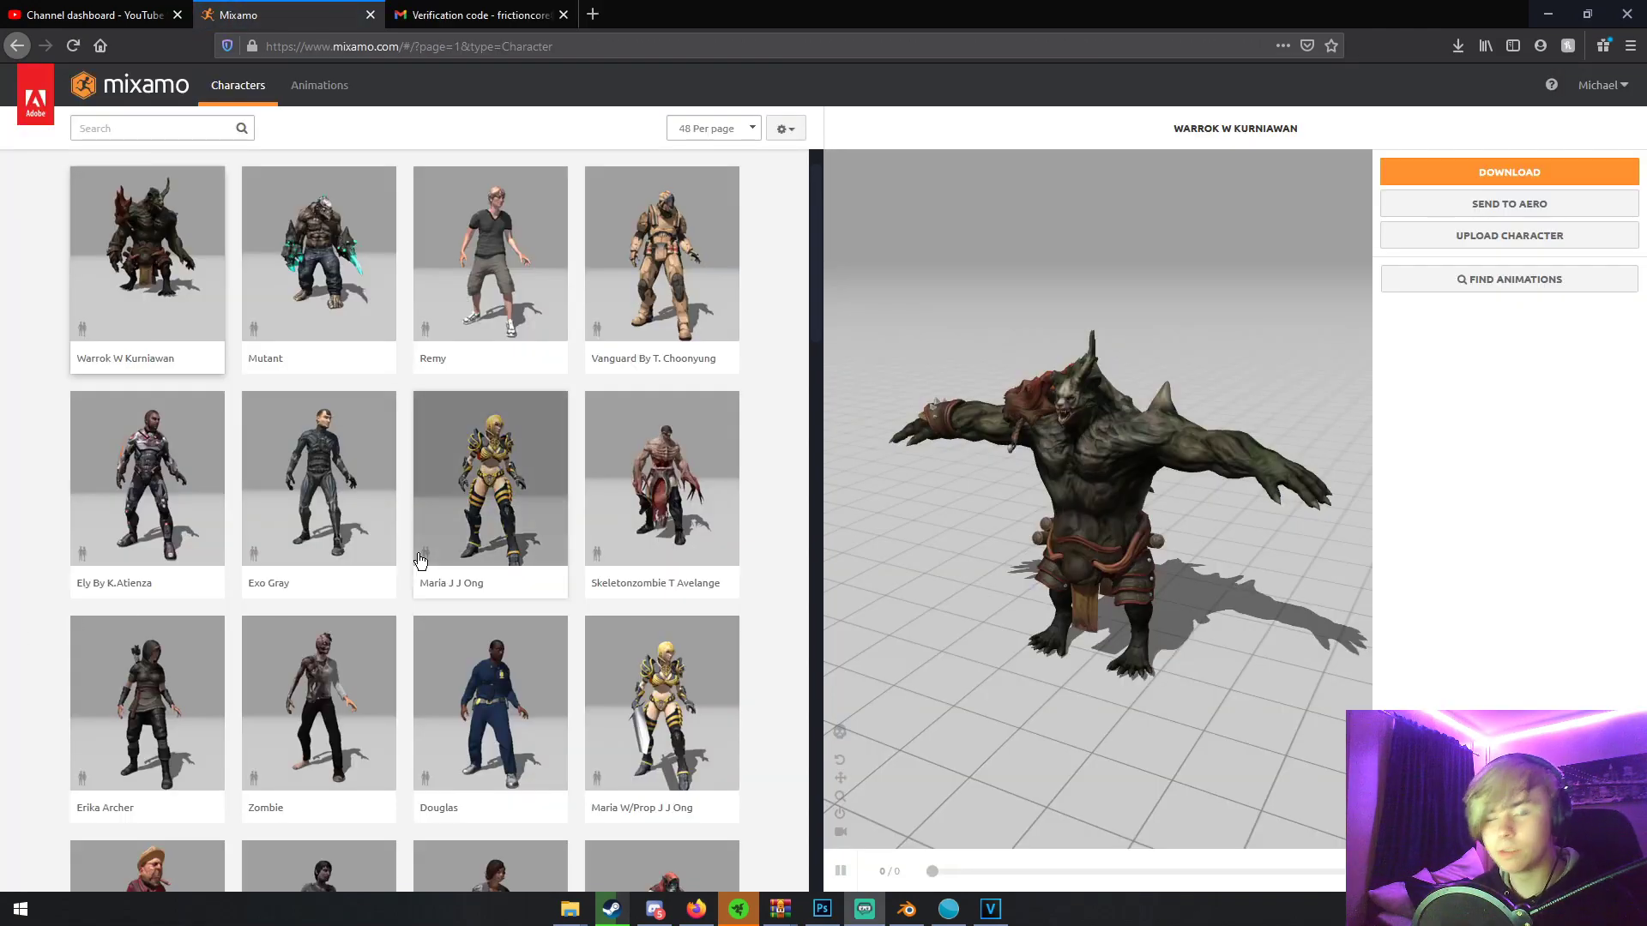
click(564, 14)
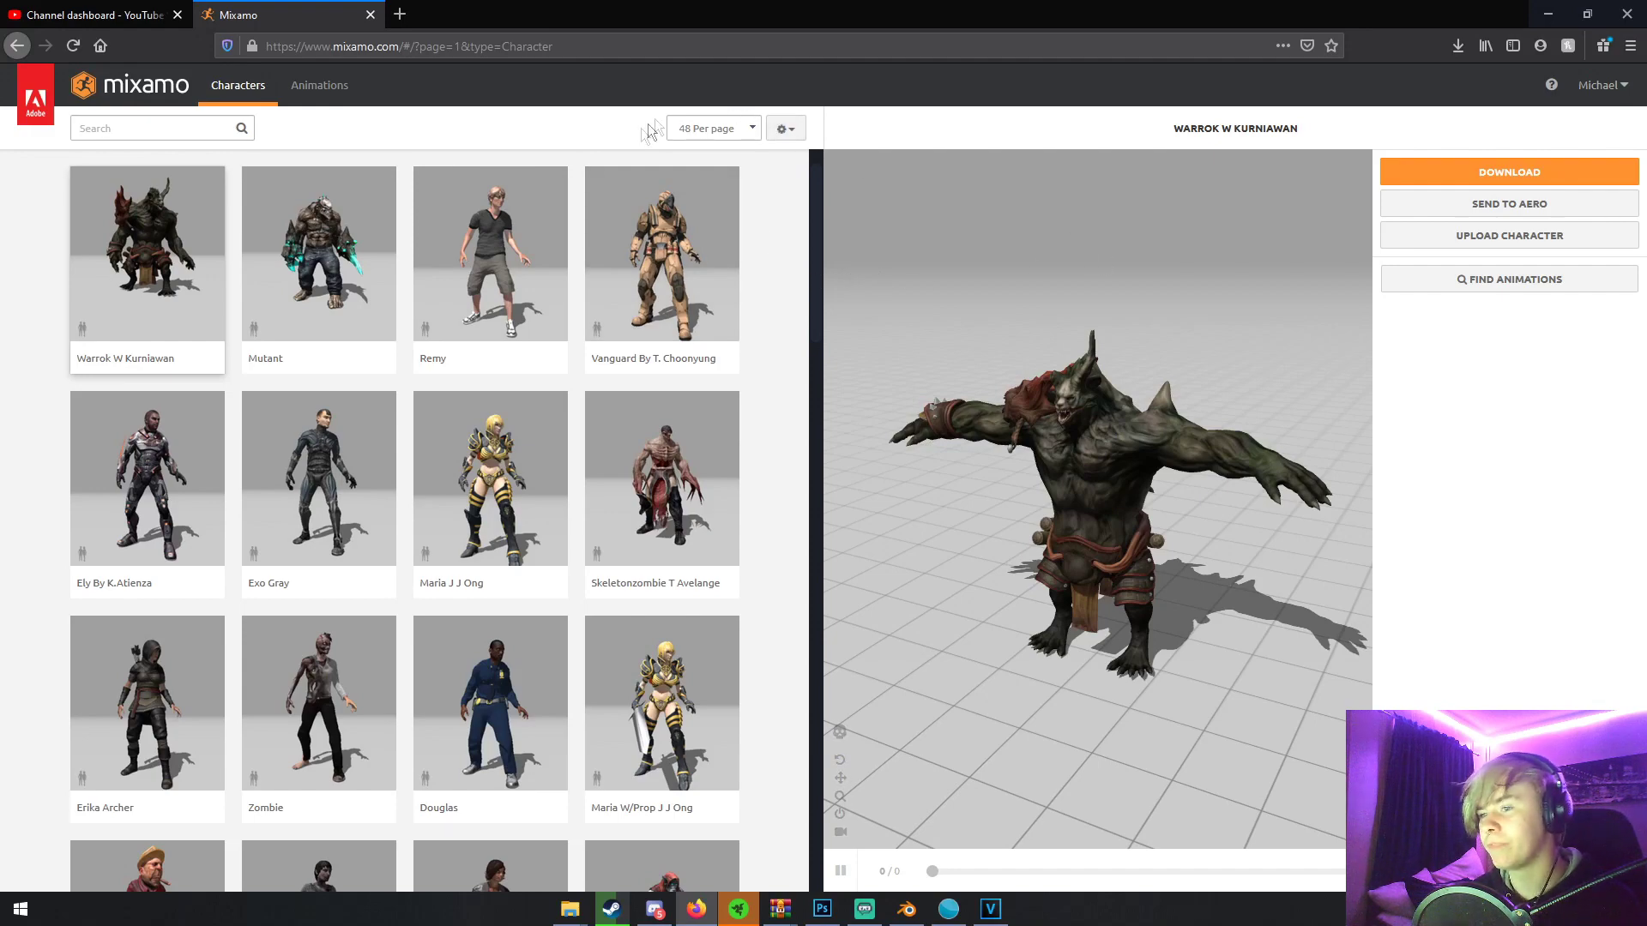
- Scroll through the character library, then switch to Animations and show the genre filters
scroll(563, 356, down, 8)
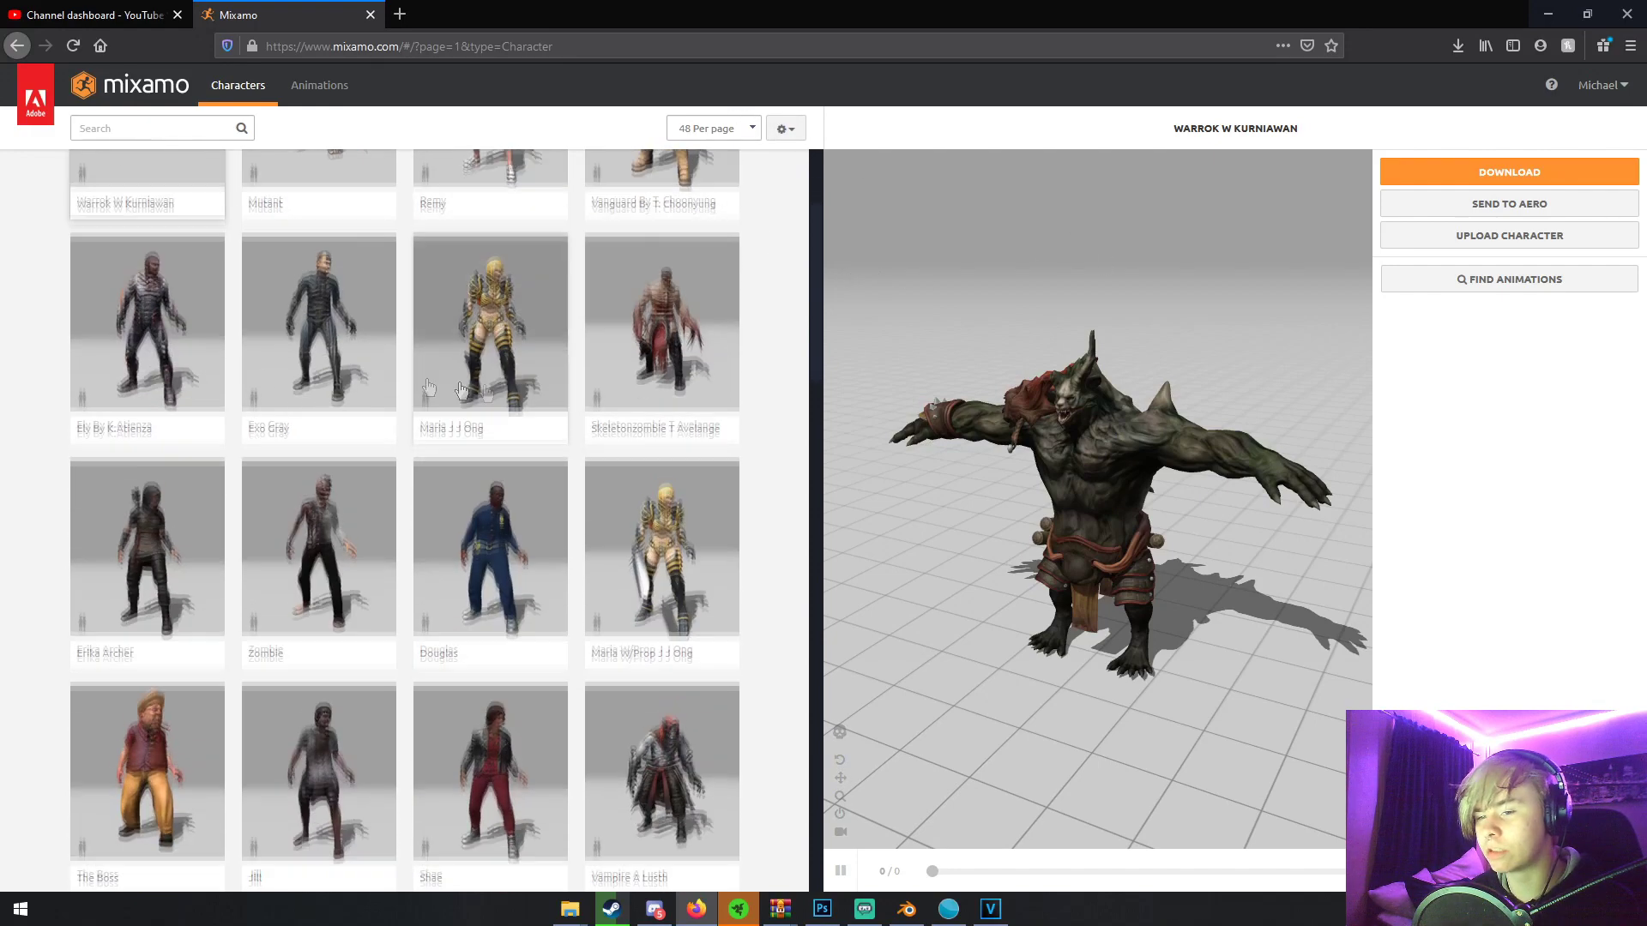
scroll(672, 416, down, 8)
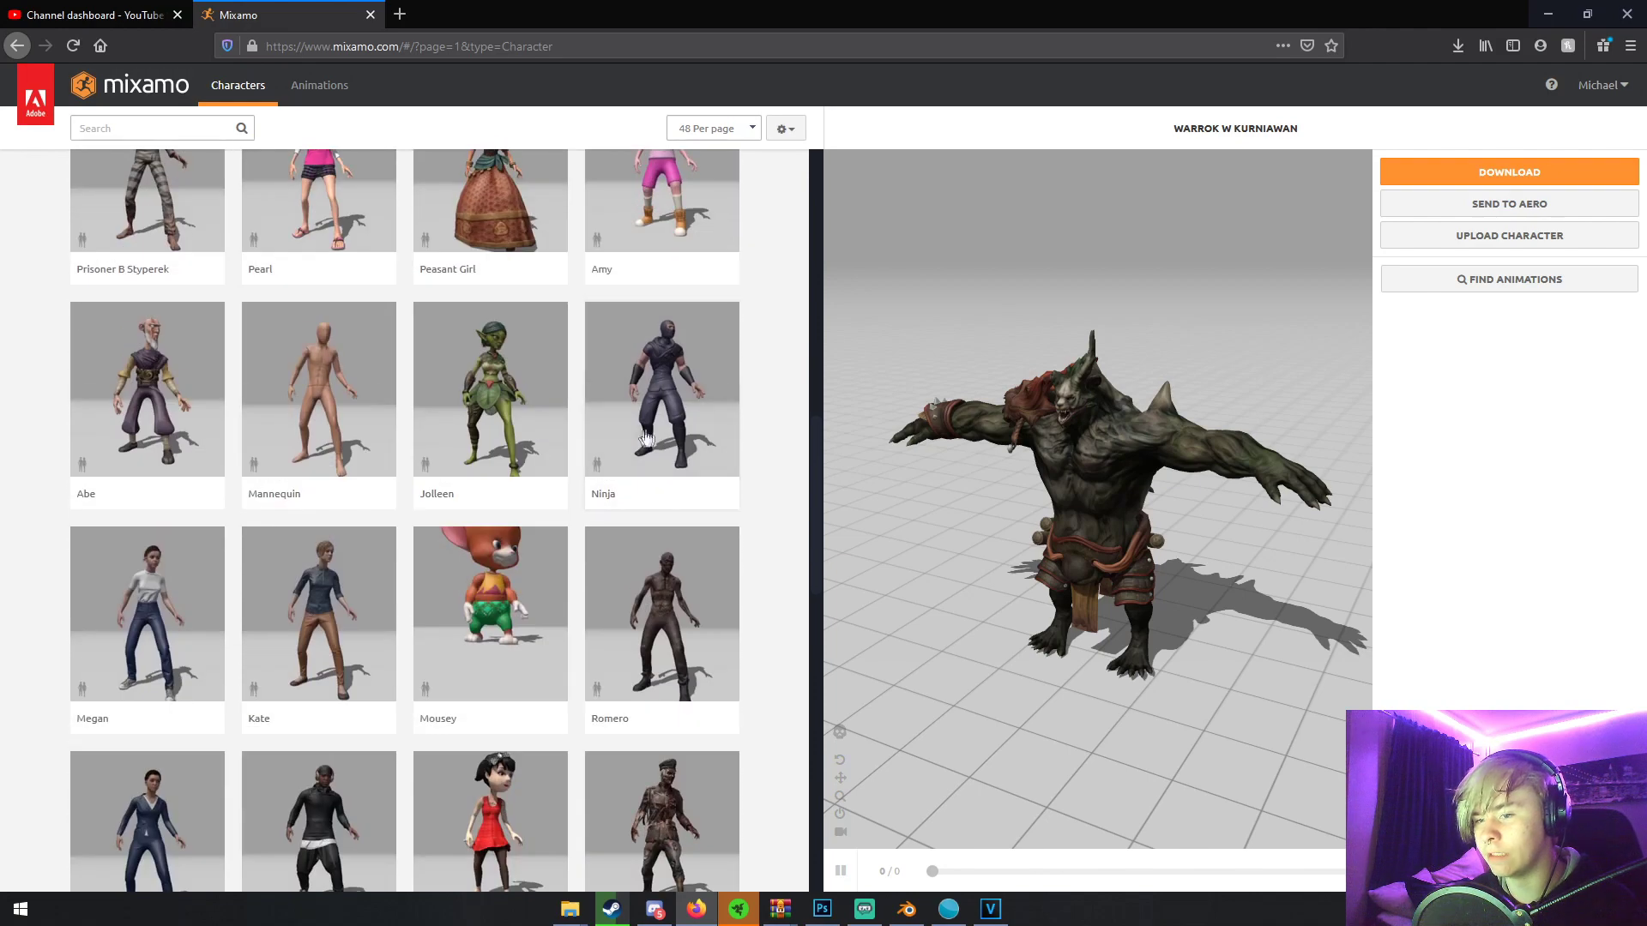
scroll(649, 416, down, 6)
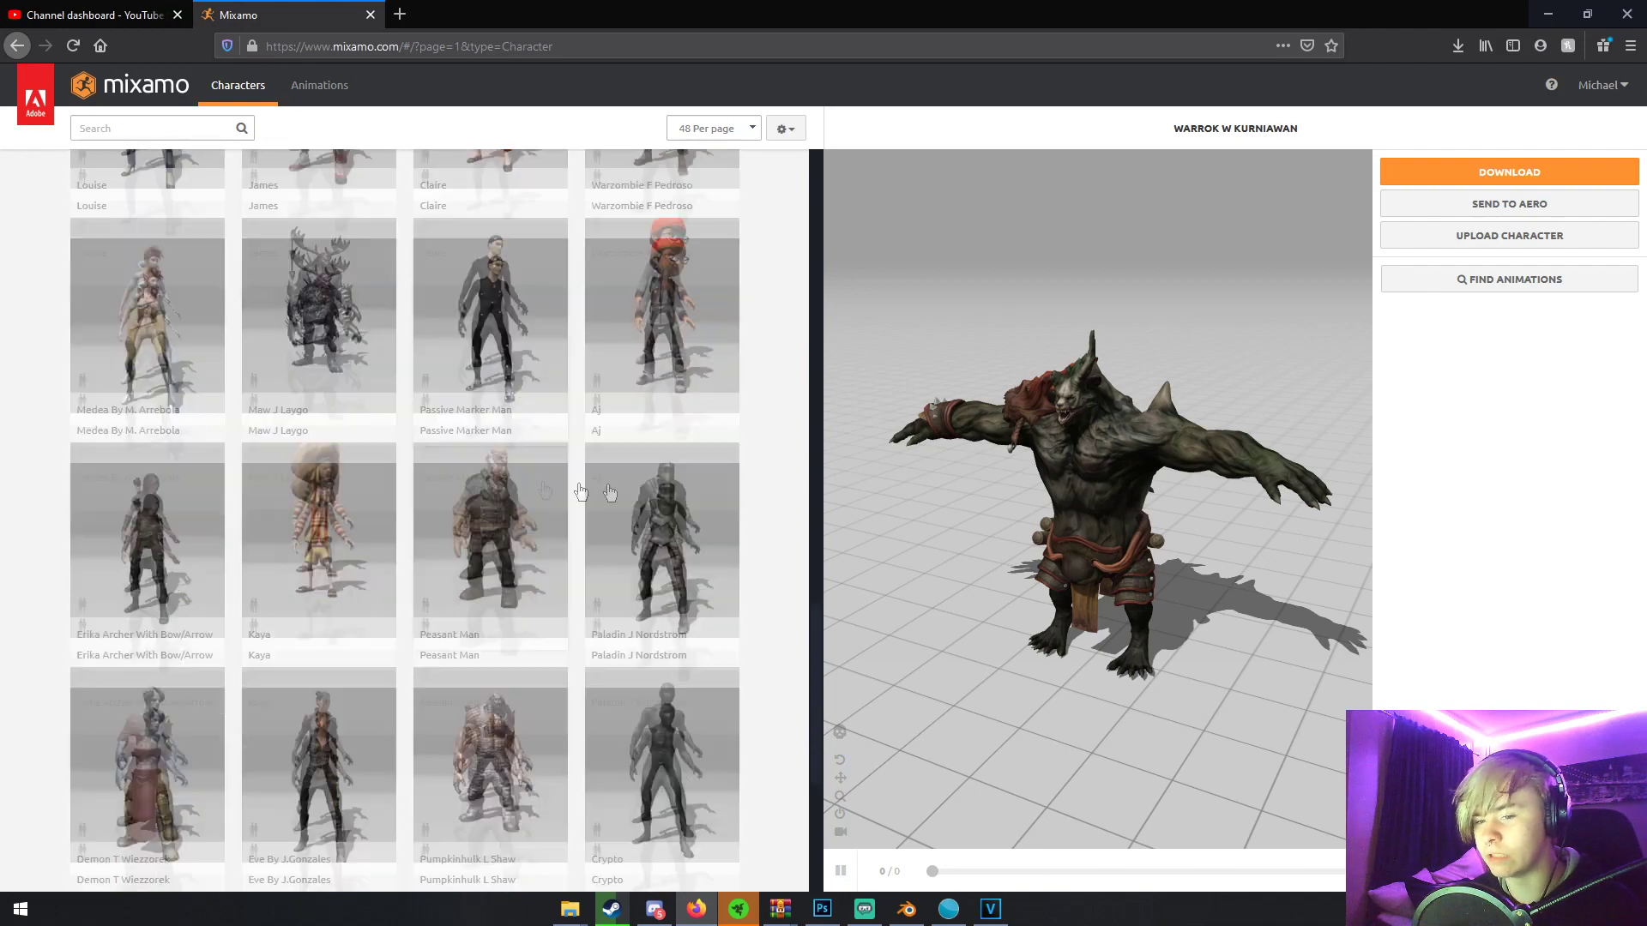
scroll(700, 446, down, 2)
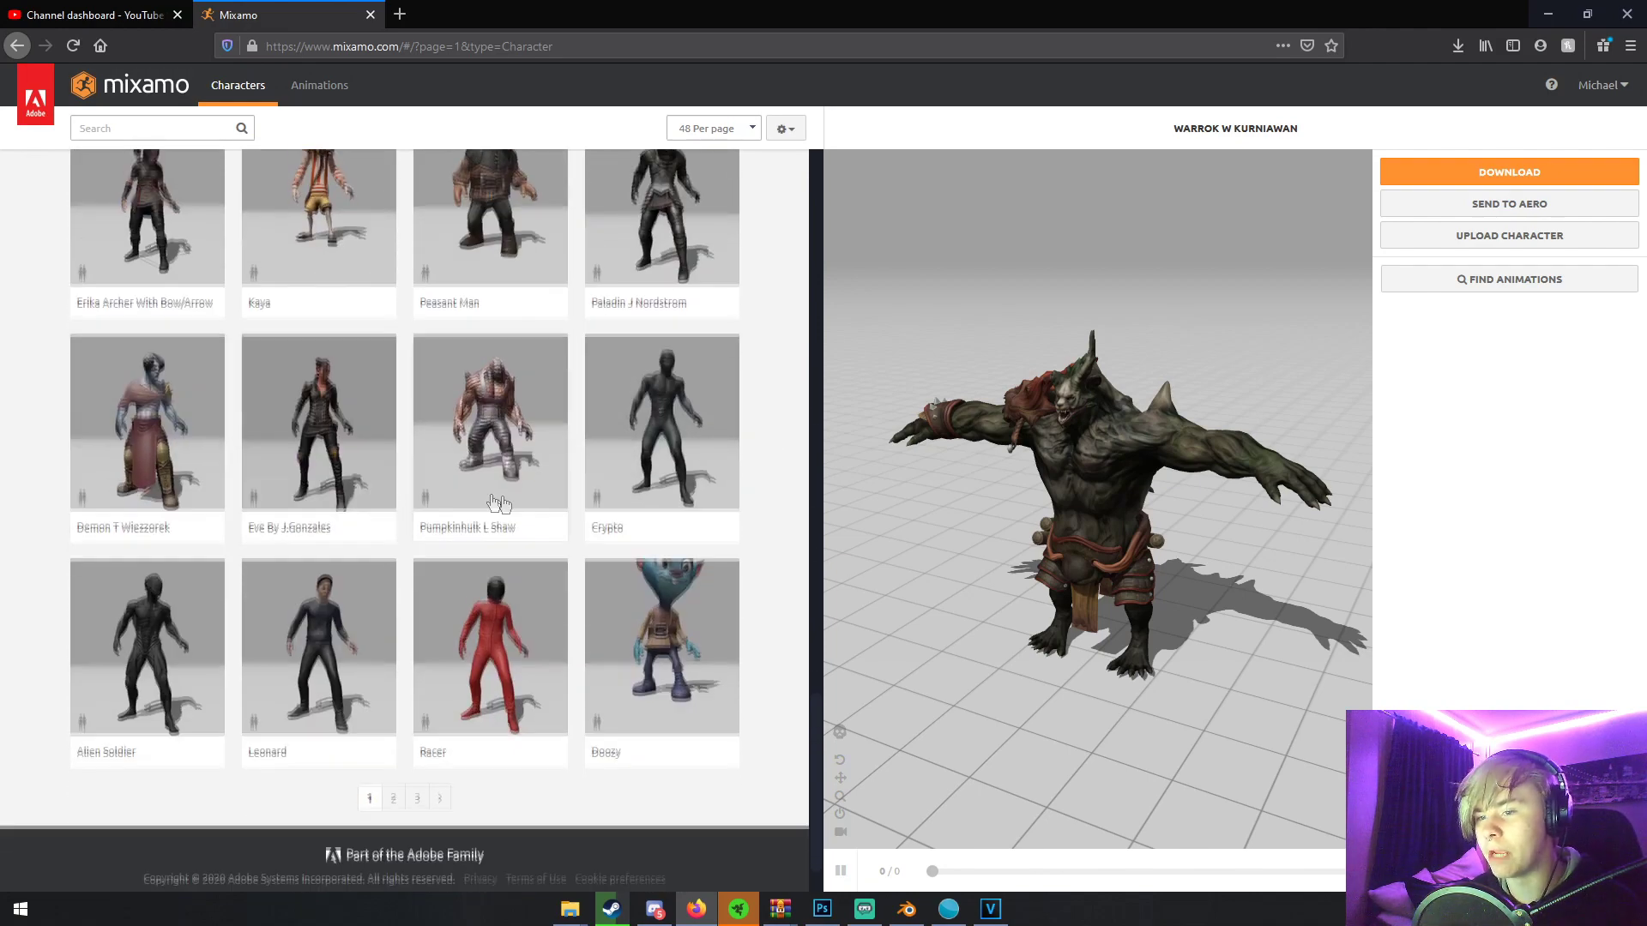
click(319, 85)
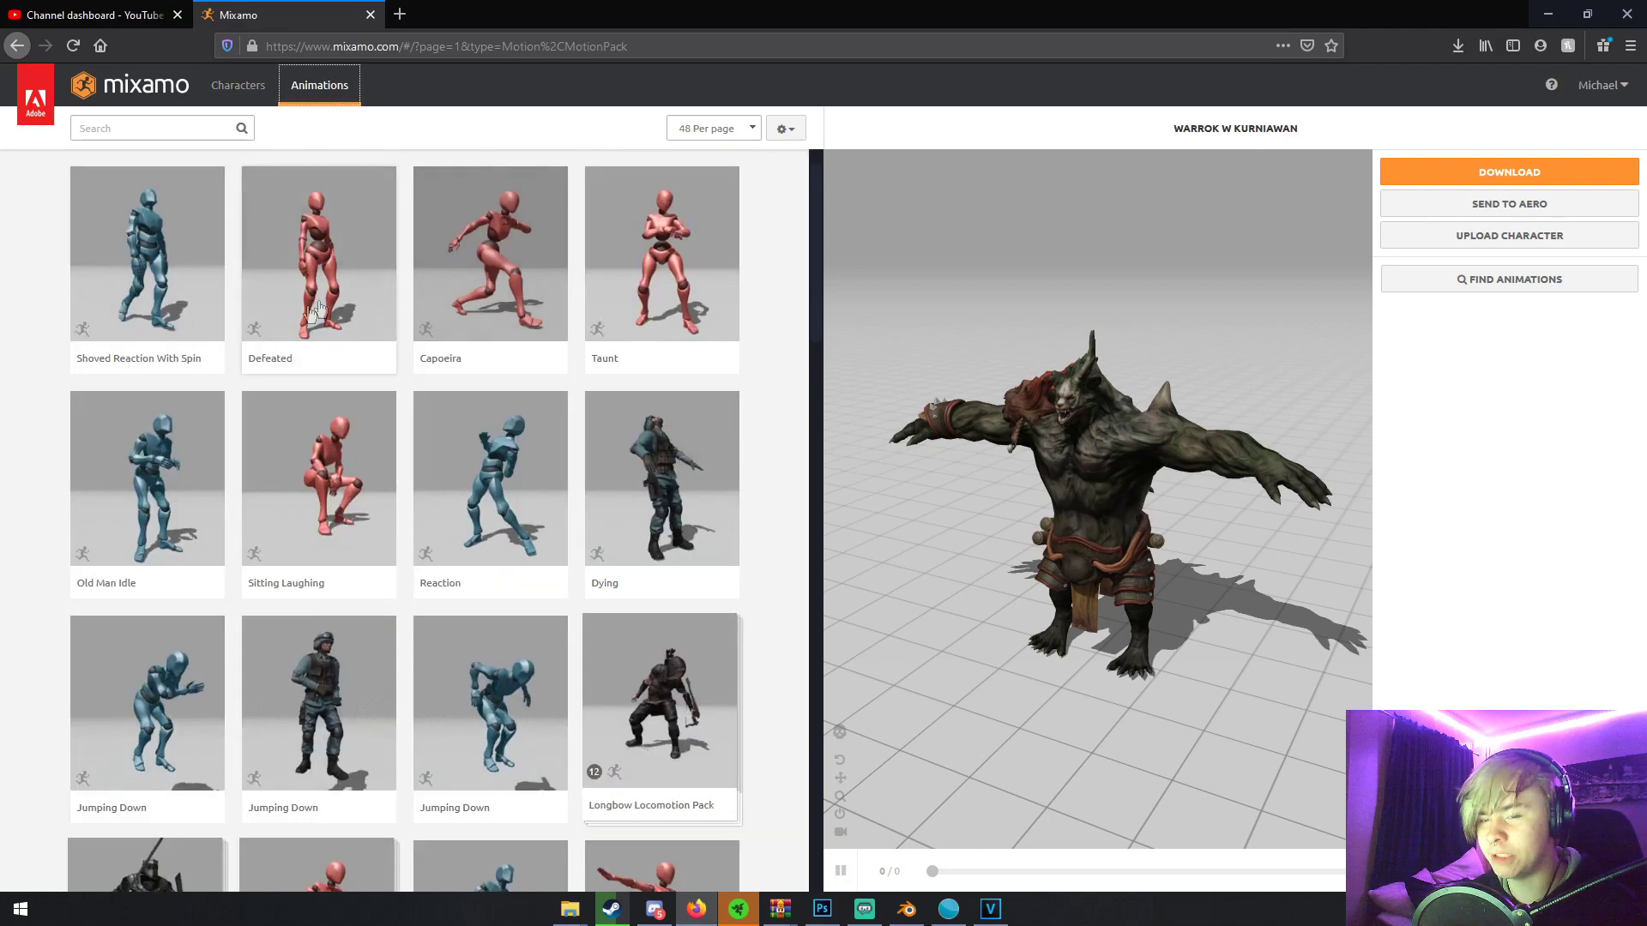
click(99, 129)
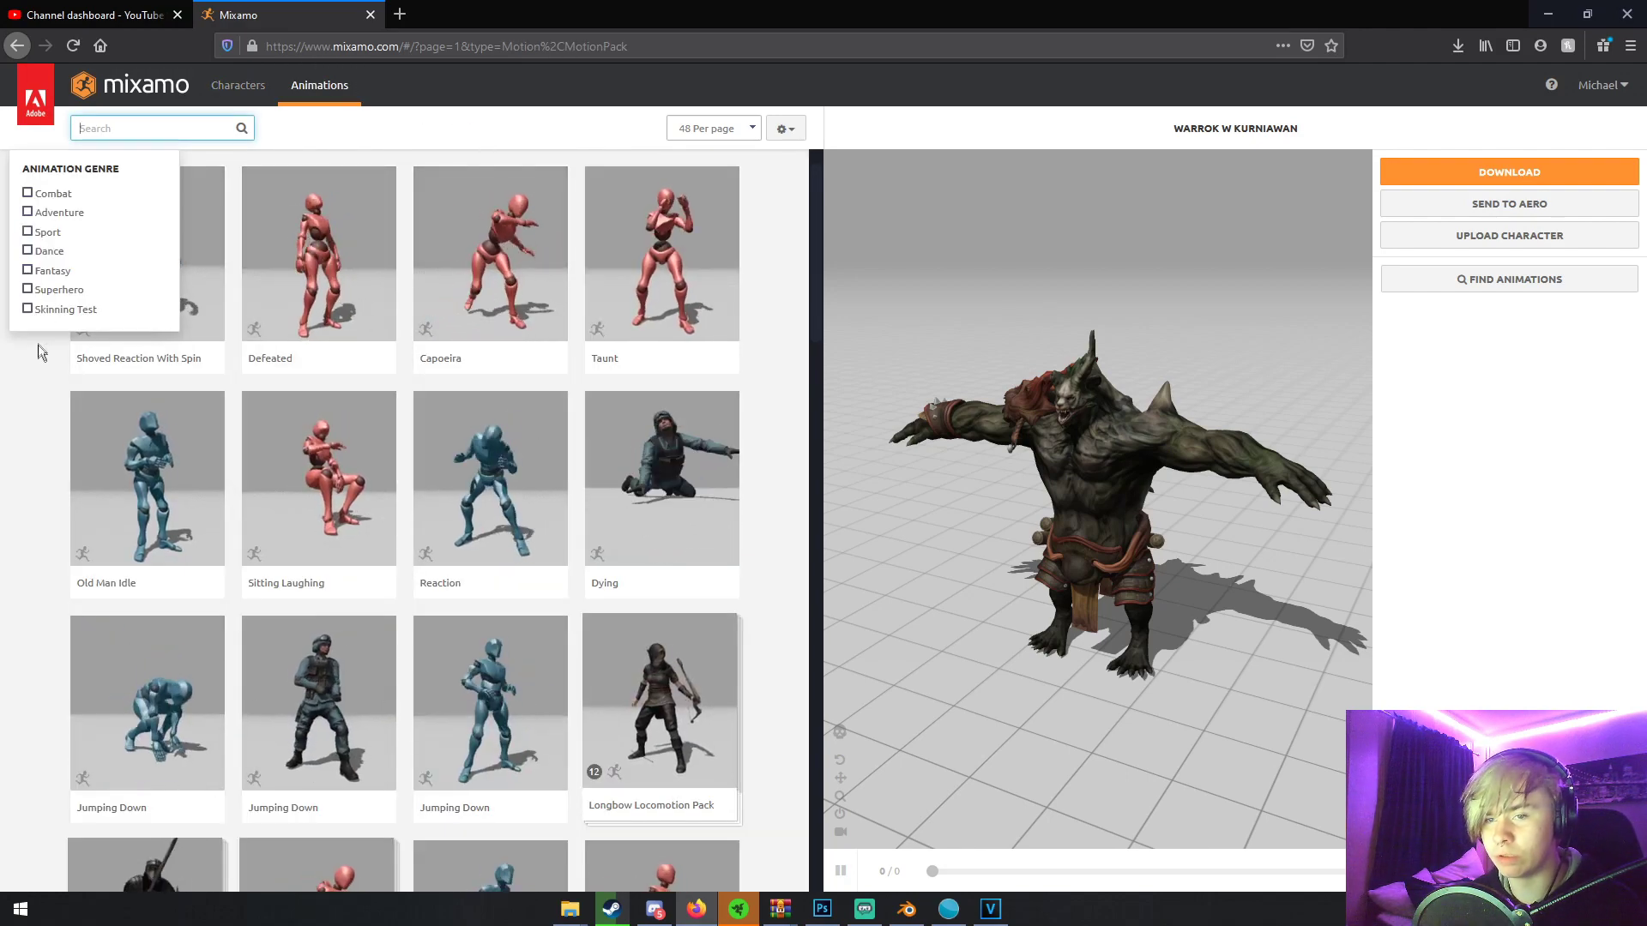
- Browse the animation list, return to the Characters library and start a character upload
scroll(174, 369, down, 1)
scroll(175, 369, down, 10)
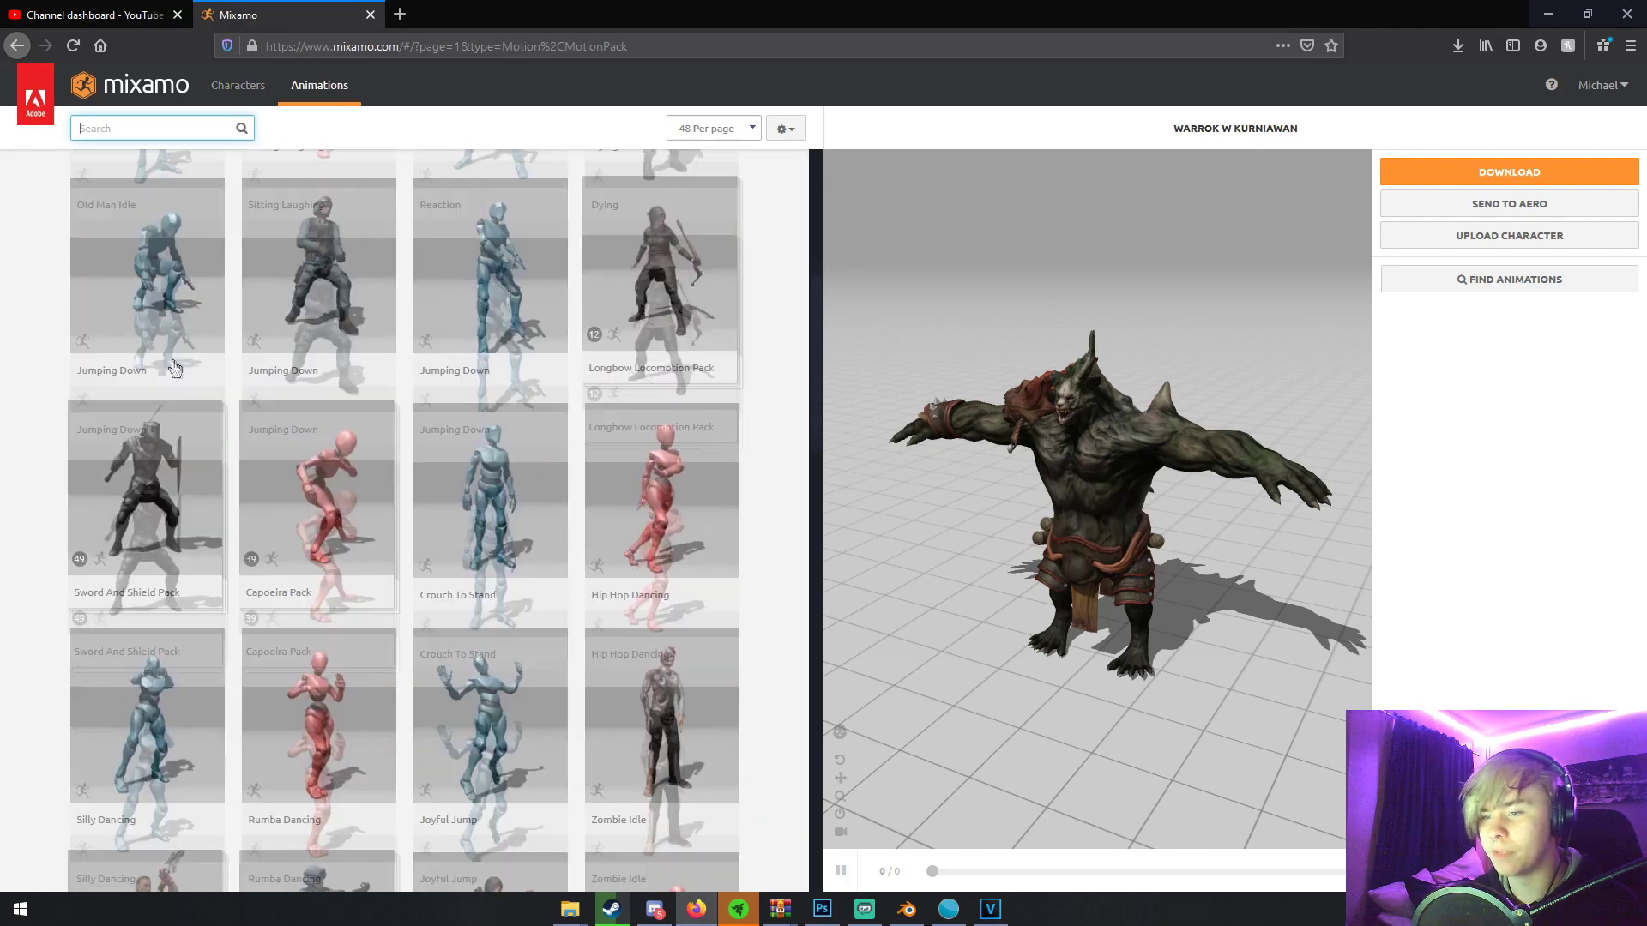
scroll(455, 472, down, 2)
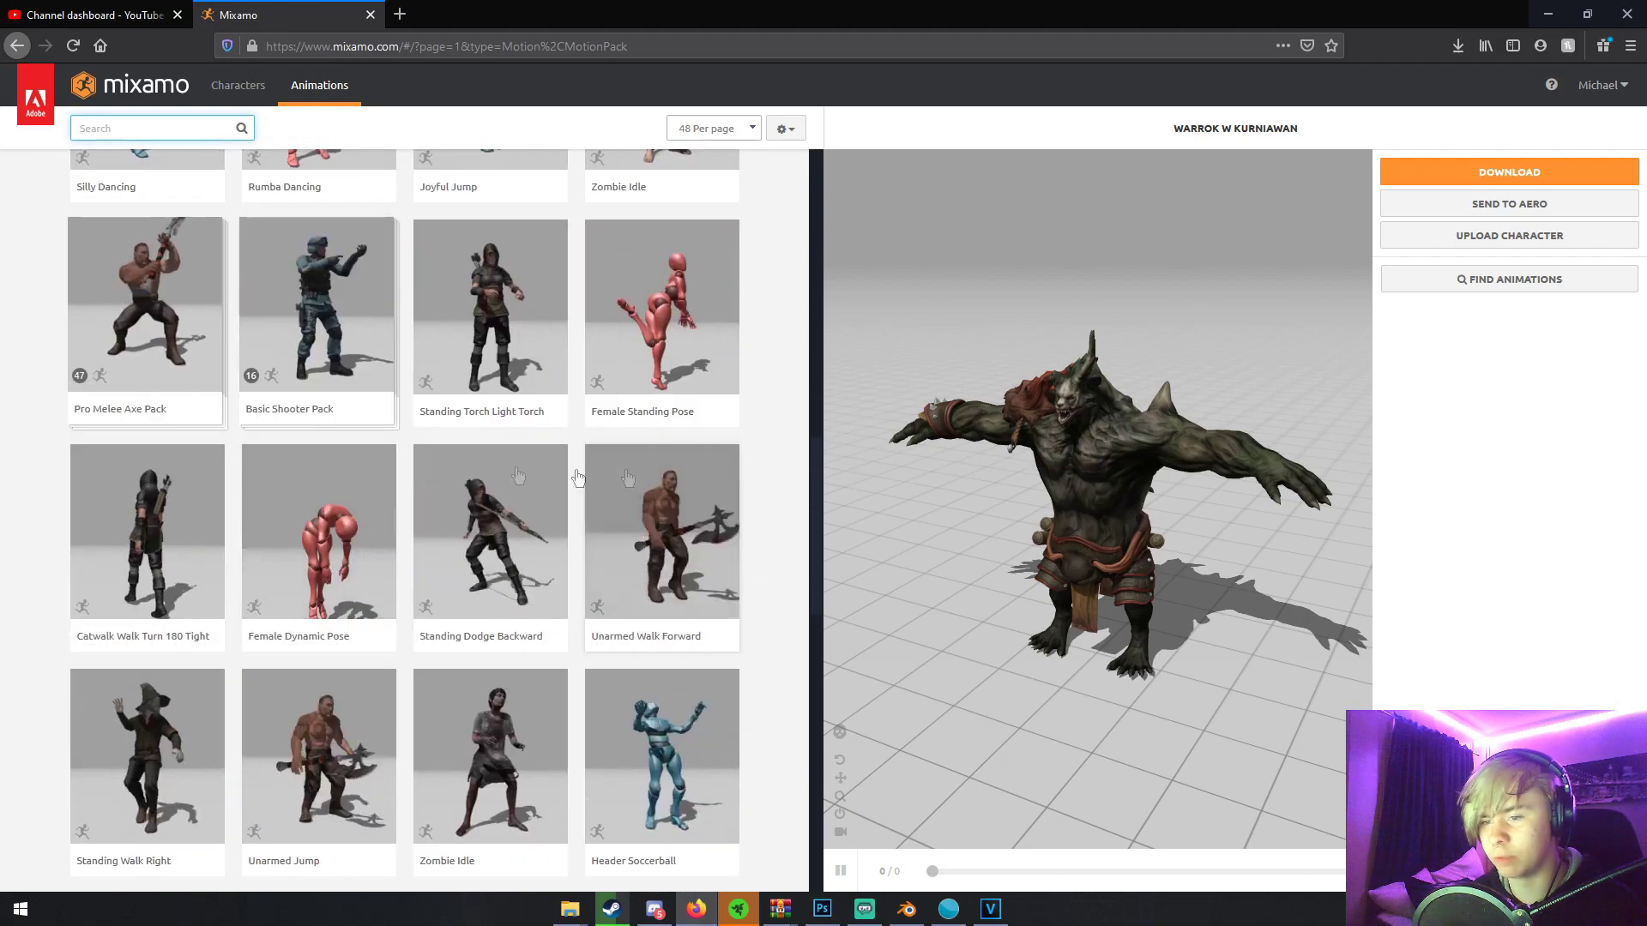
scroll(404, 461, up, 10)
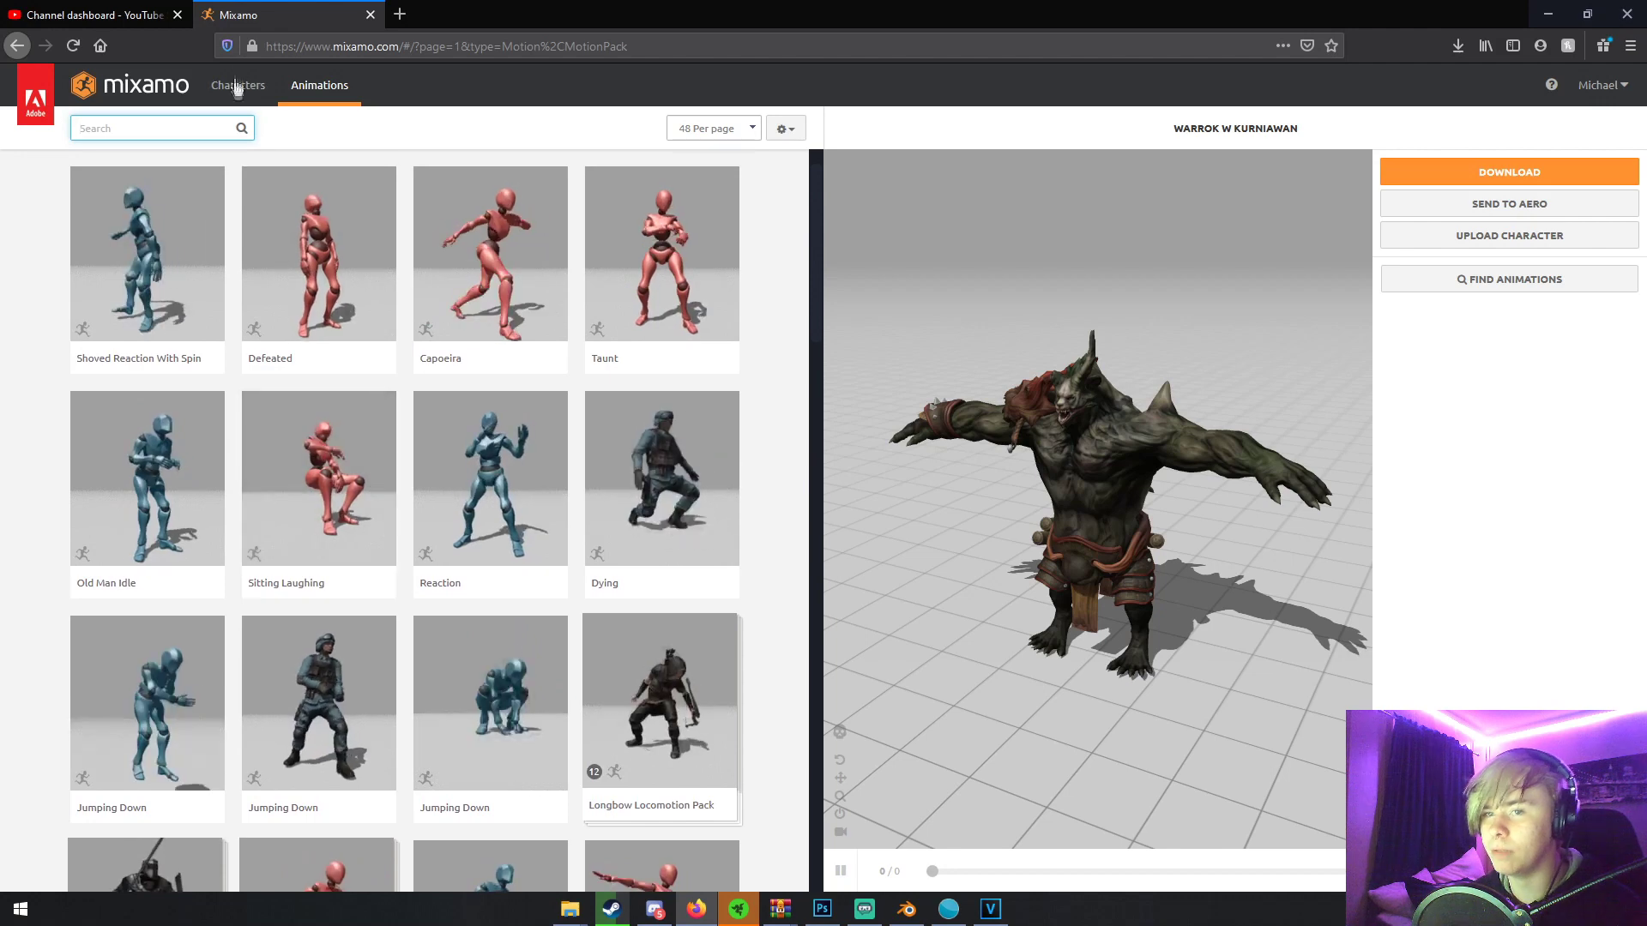
click(238, 85)
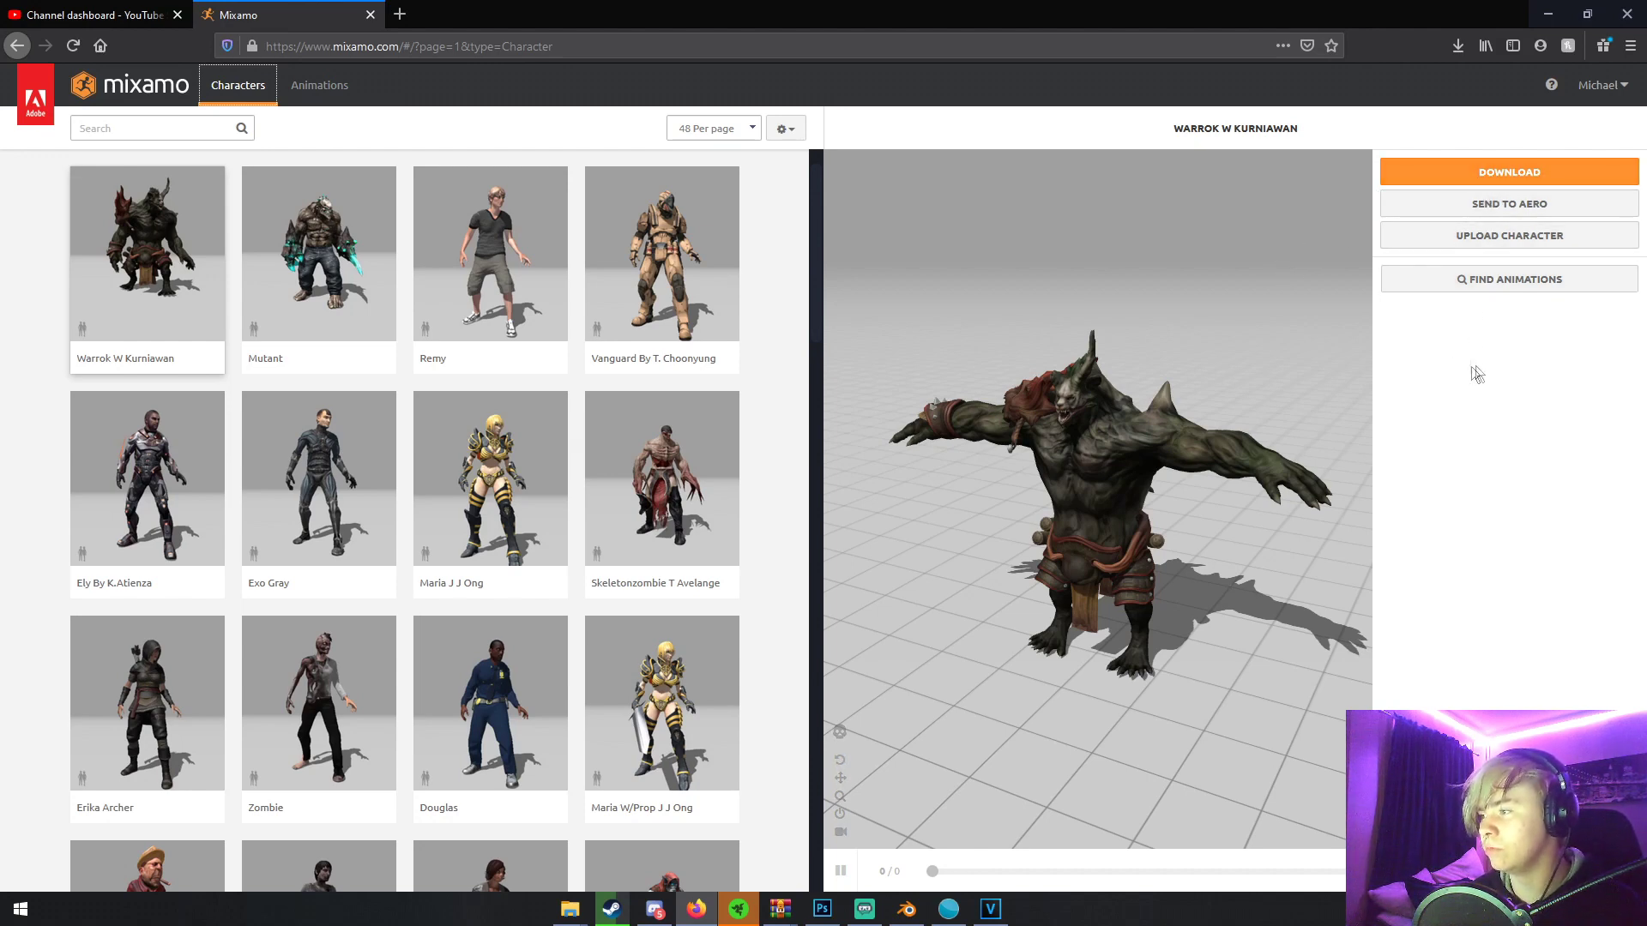
click(1475, 235)
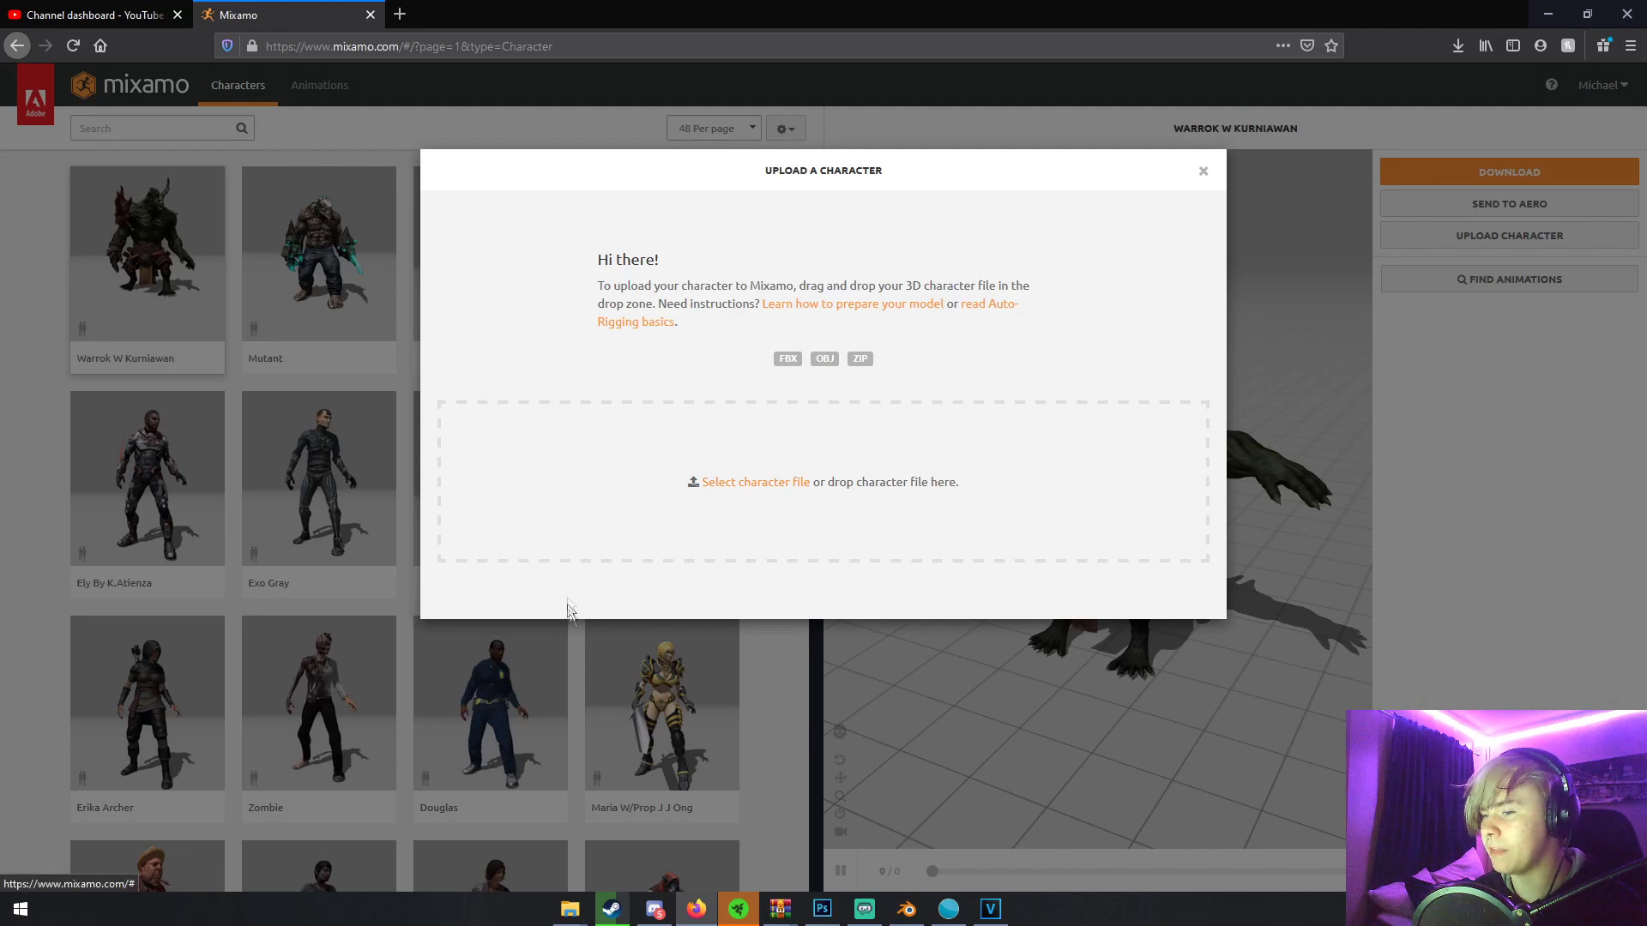
- Upload finalbasemesh.obj from the Documents folder into Mixamo's Auto-Rigger
click(759, 484)
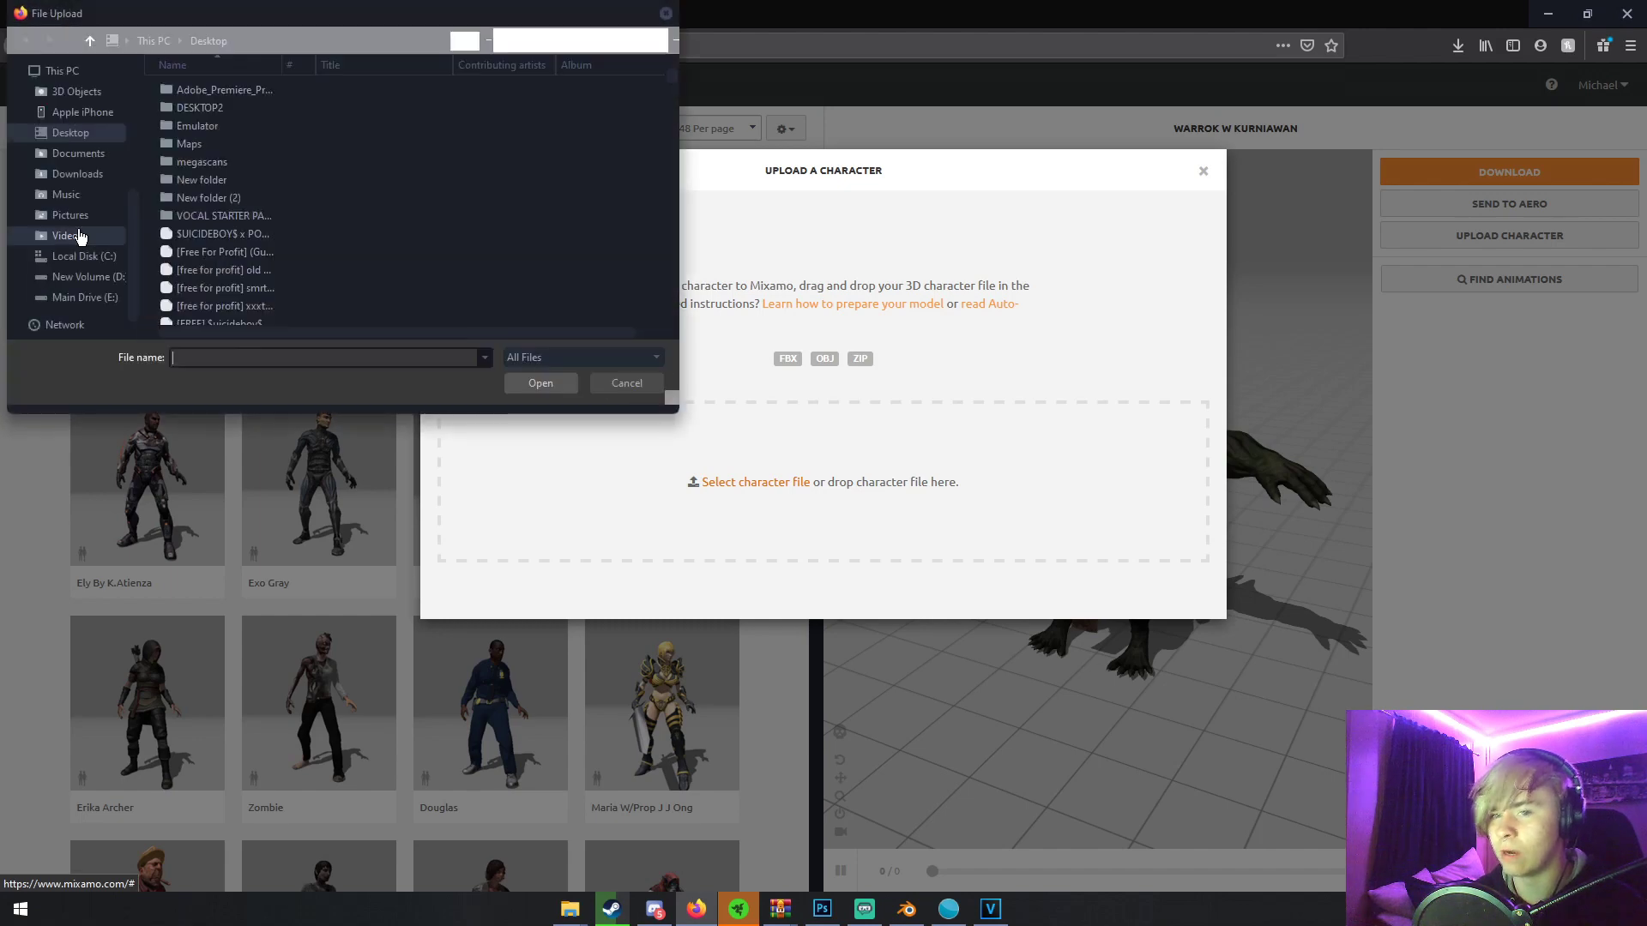
click(81, 153)
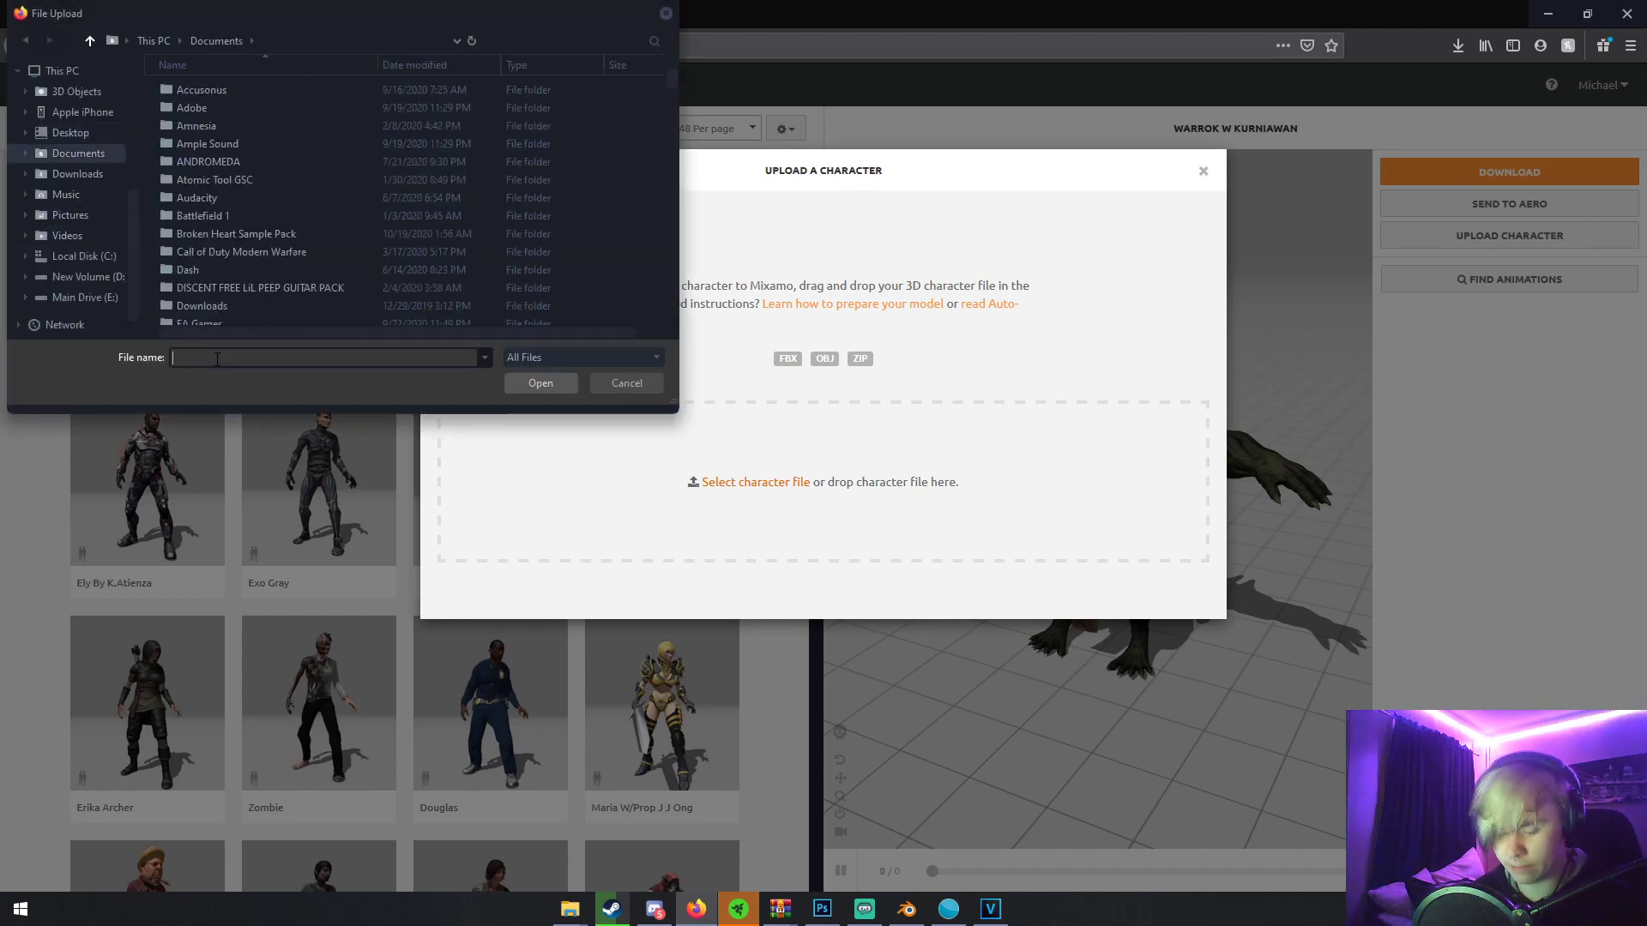
text(finalbasemes)
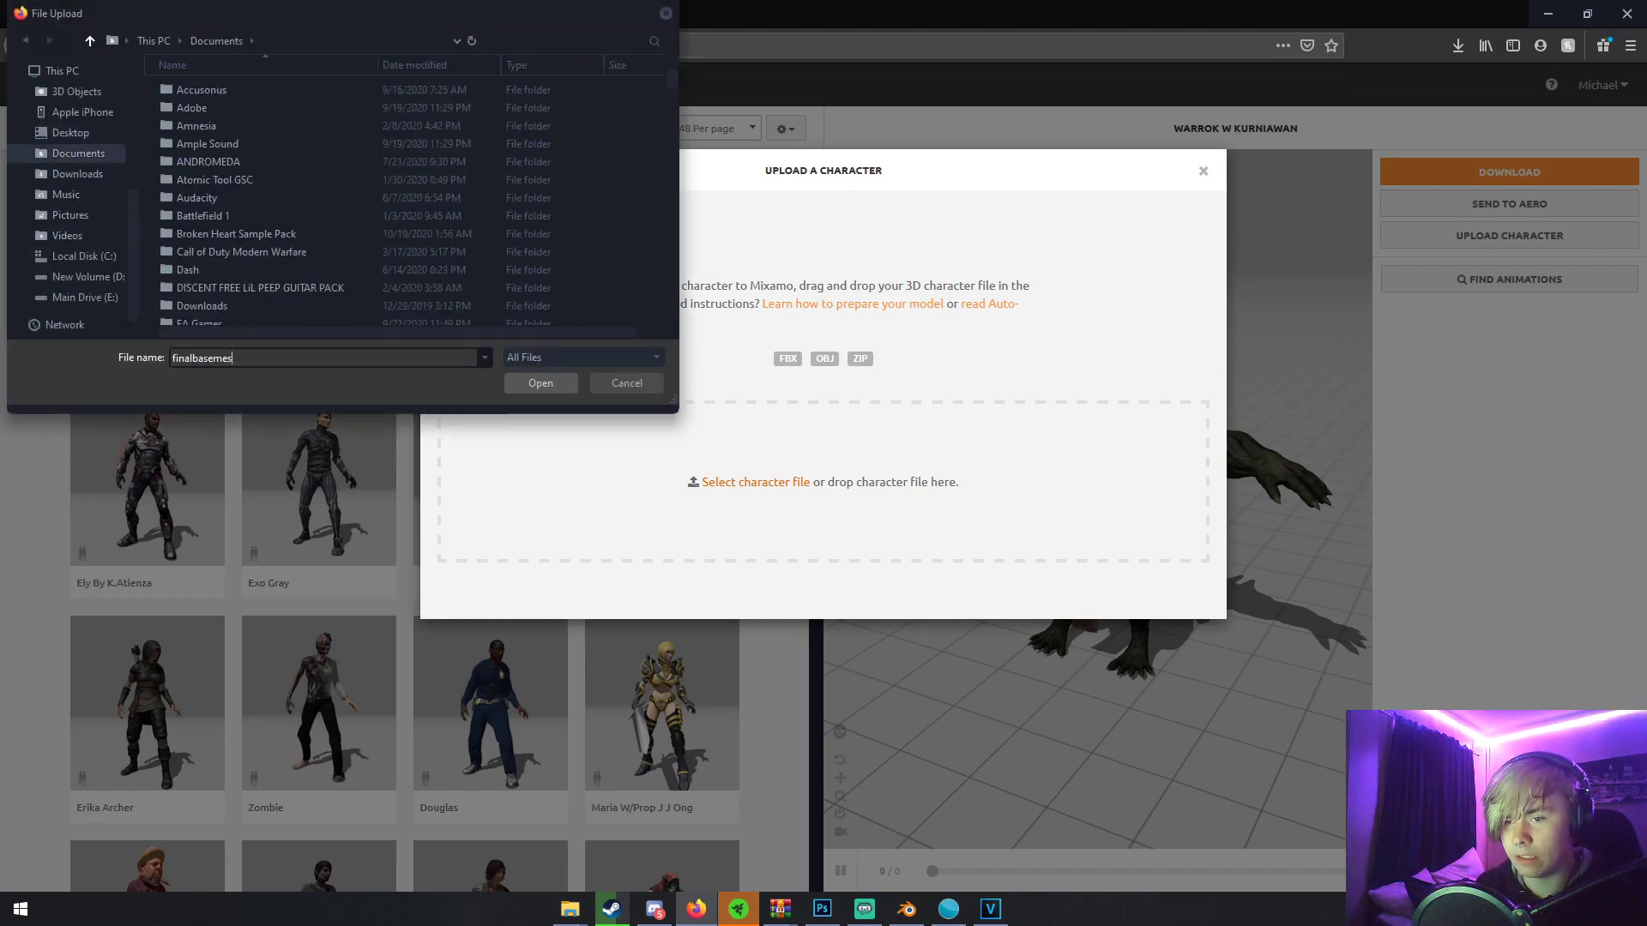
text(h.obj)
key(Return)
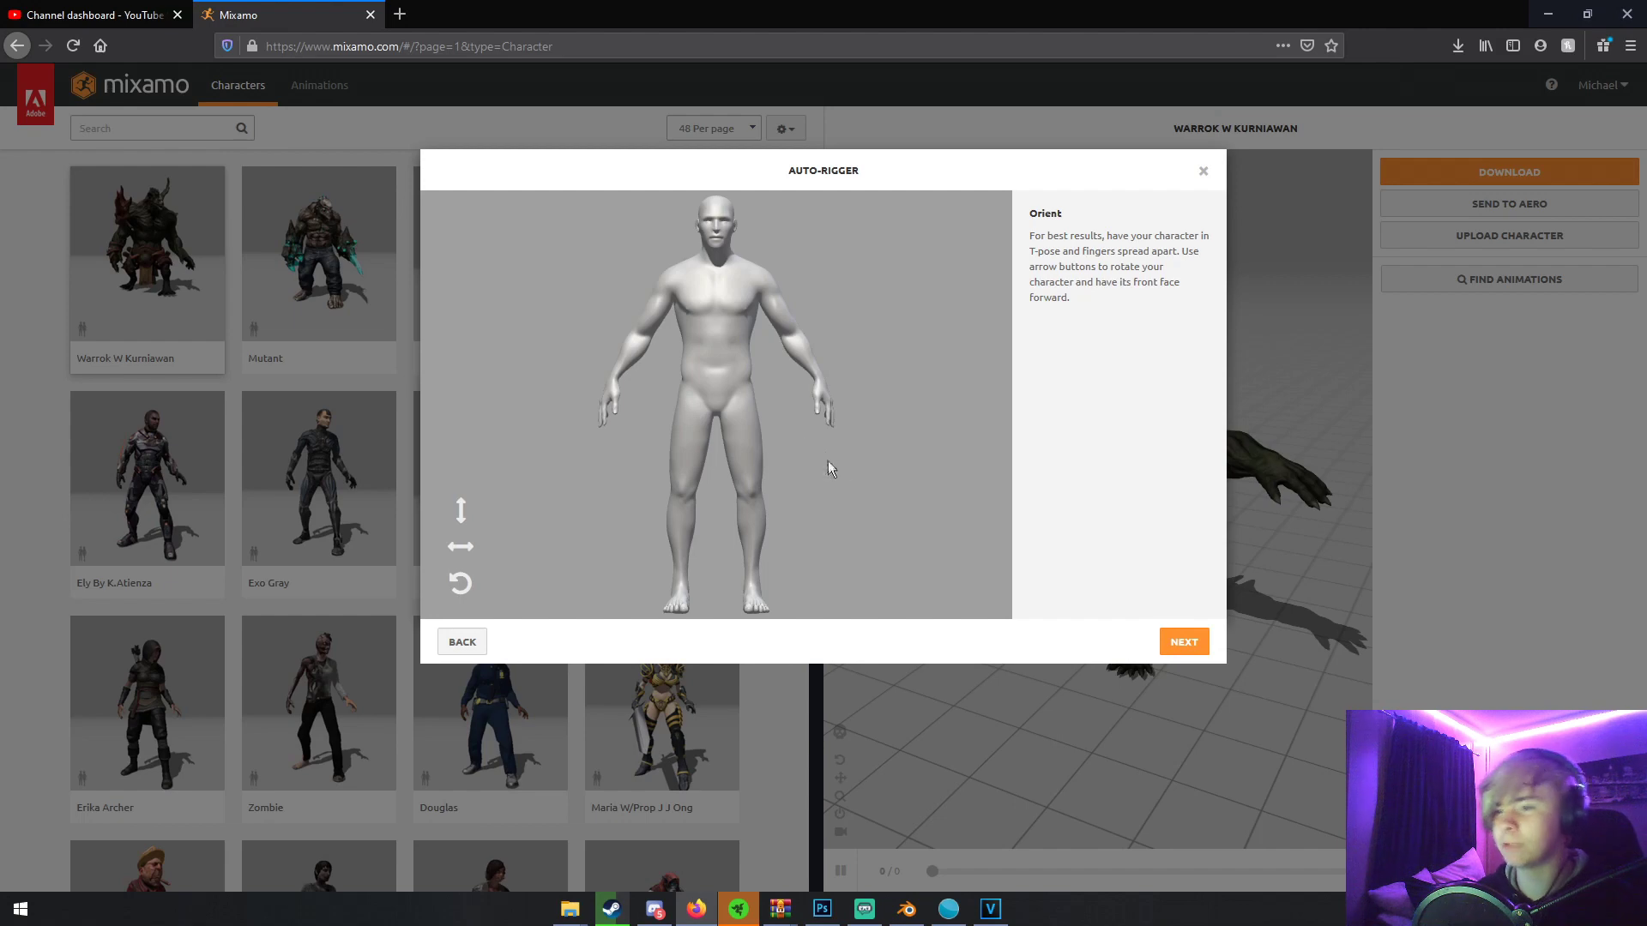
- Rotate the model on the Z axis until it stands upright, then continue to marker placement
click(460, 583)
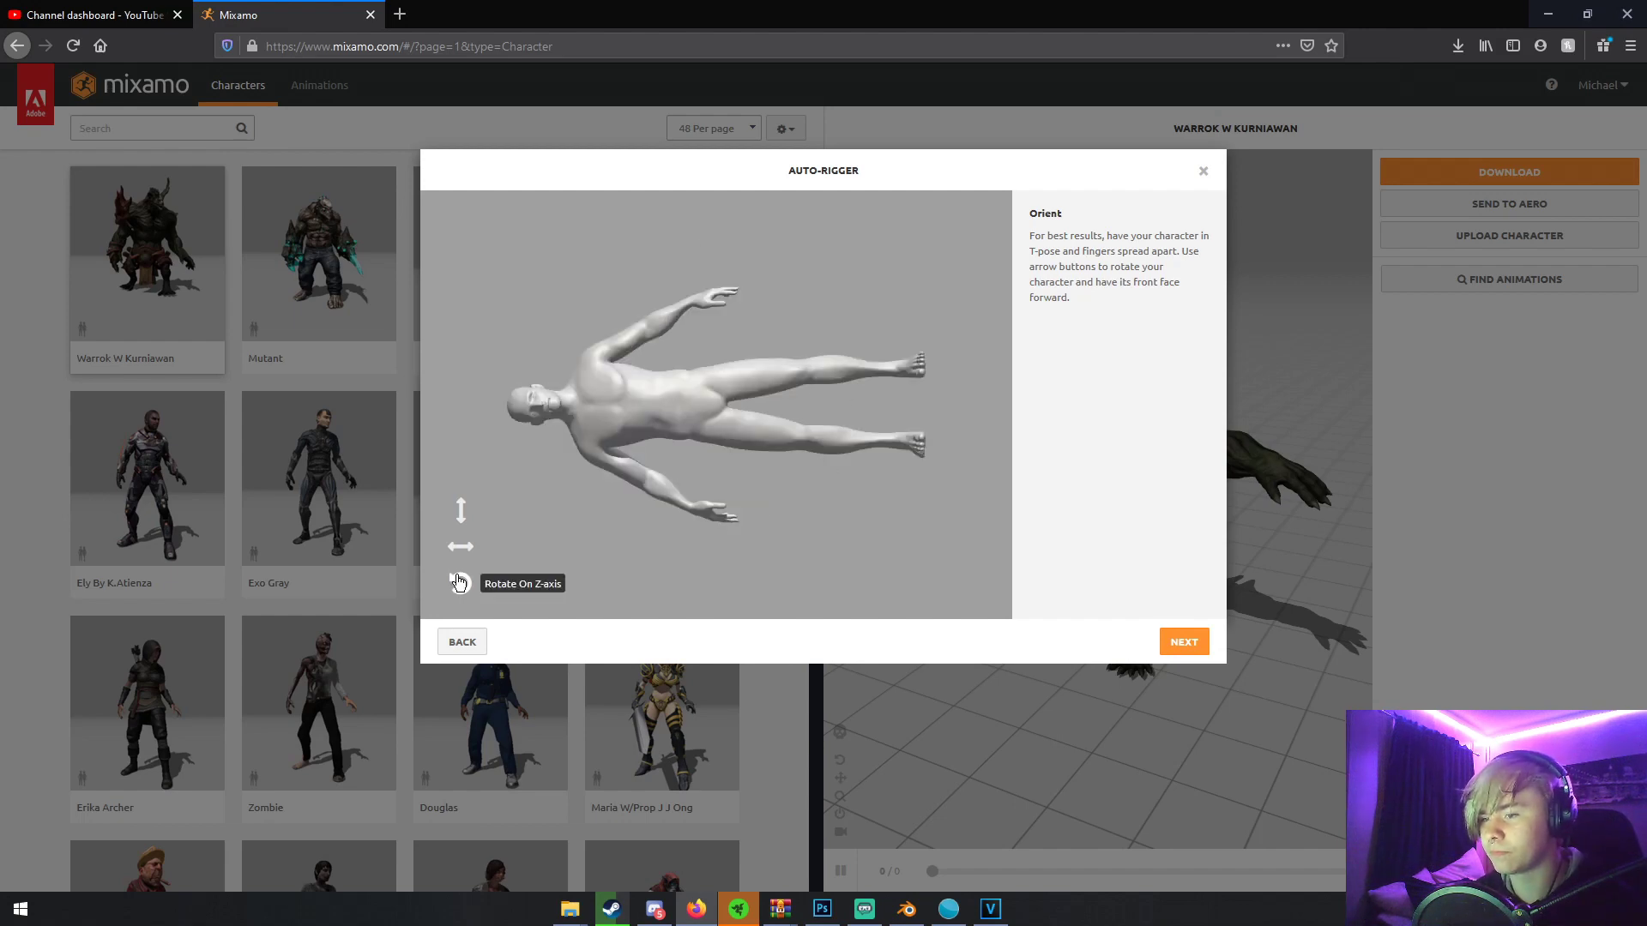
click(459, 584)
click(459, 583)
click(460, 584)
click(459, 583)
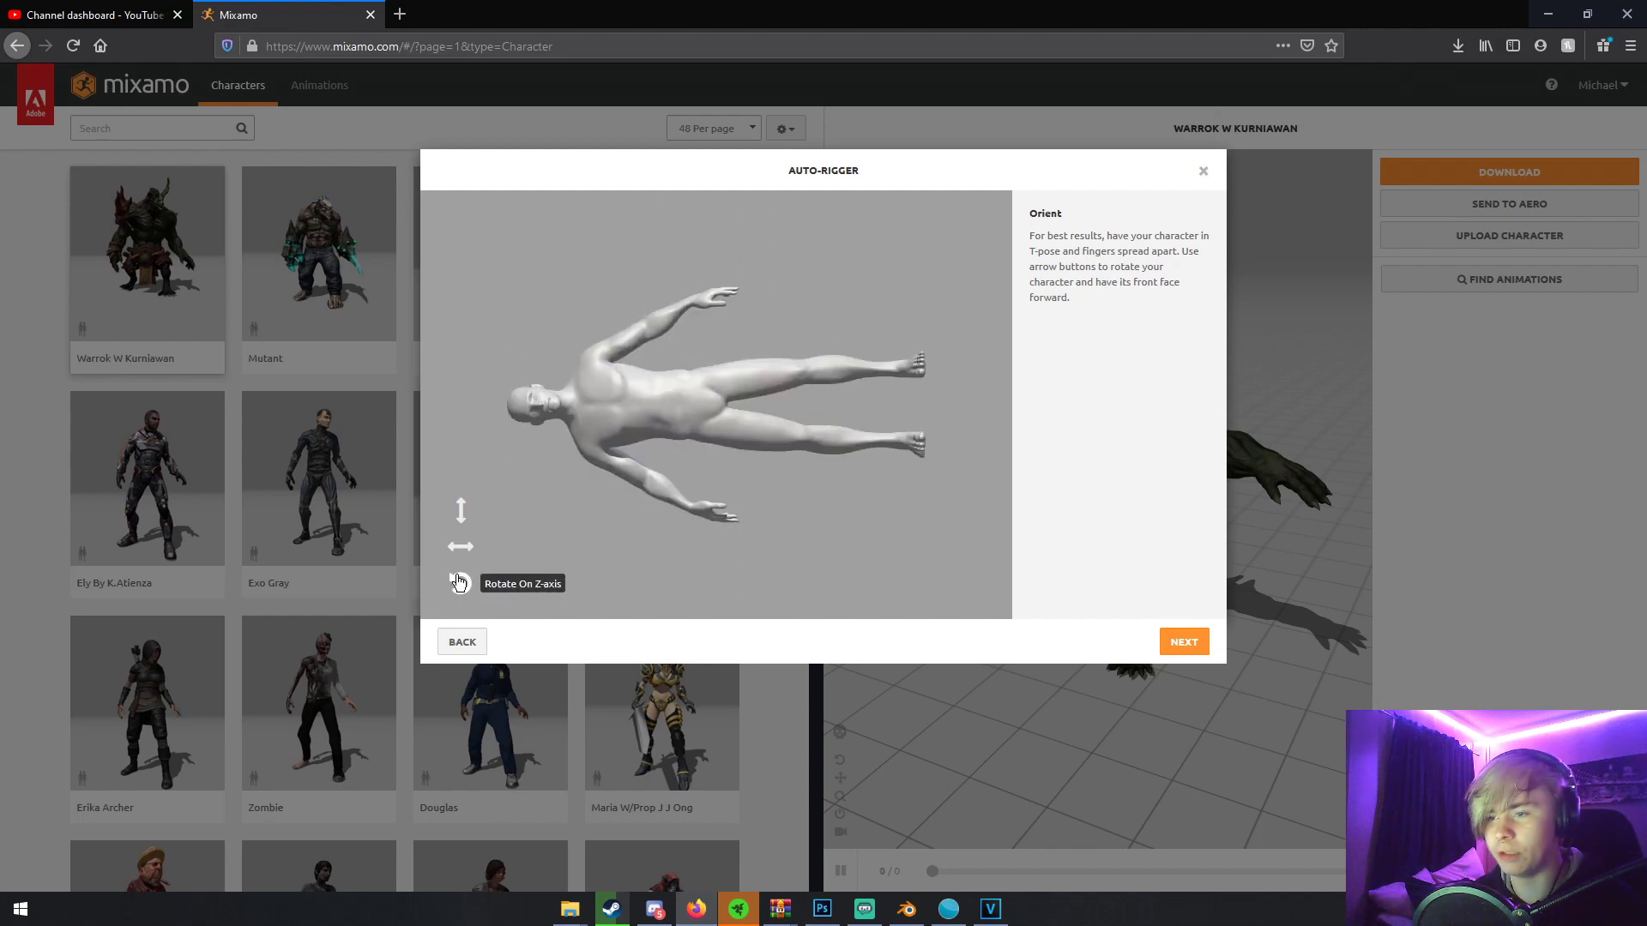
click(459, 584)
click(459, 583)
click(459, 583)
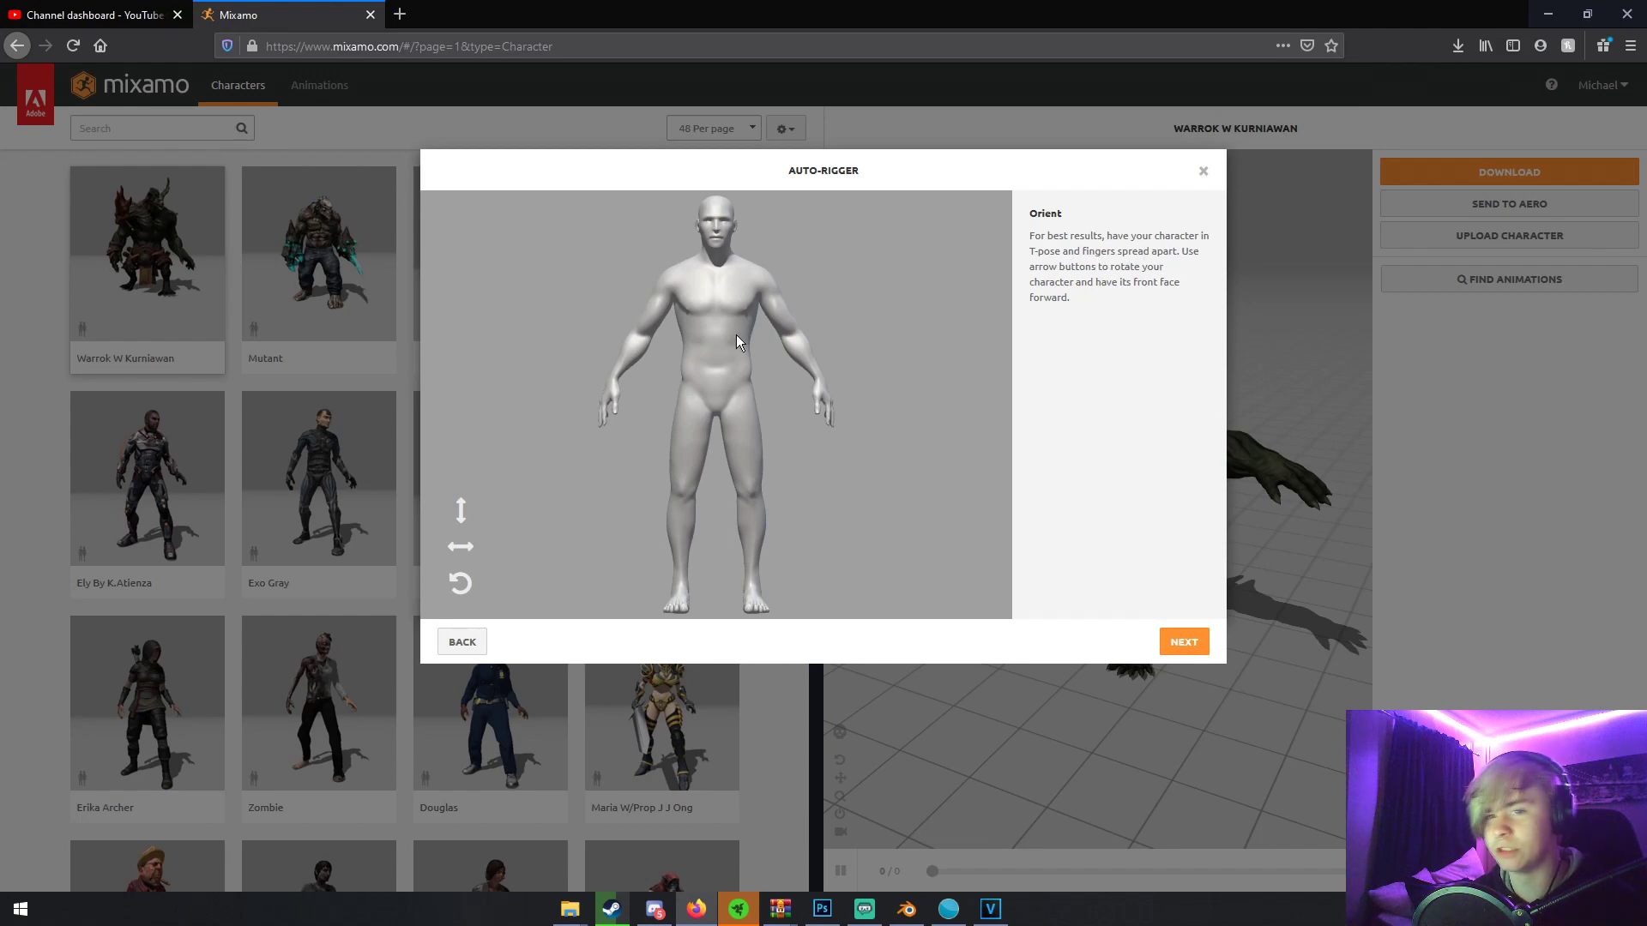
click(1184, 641)
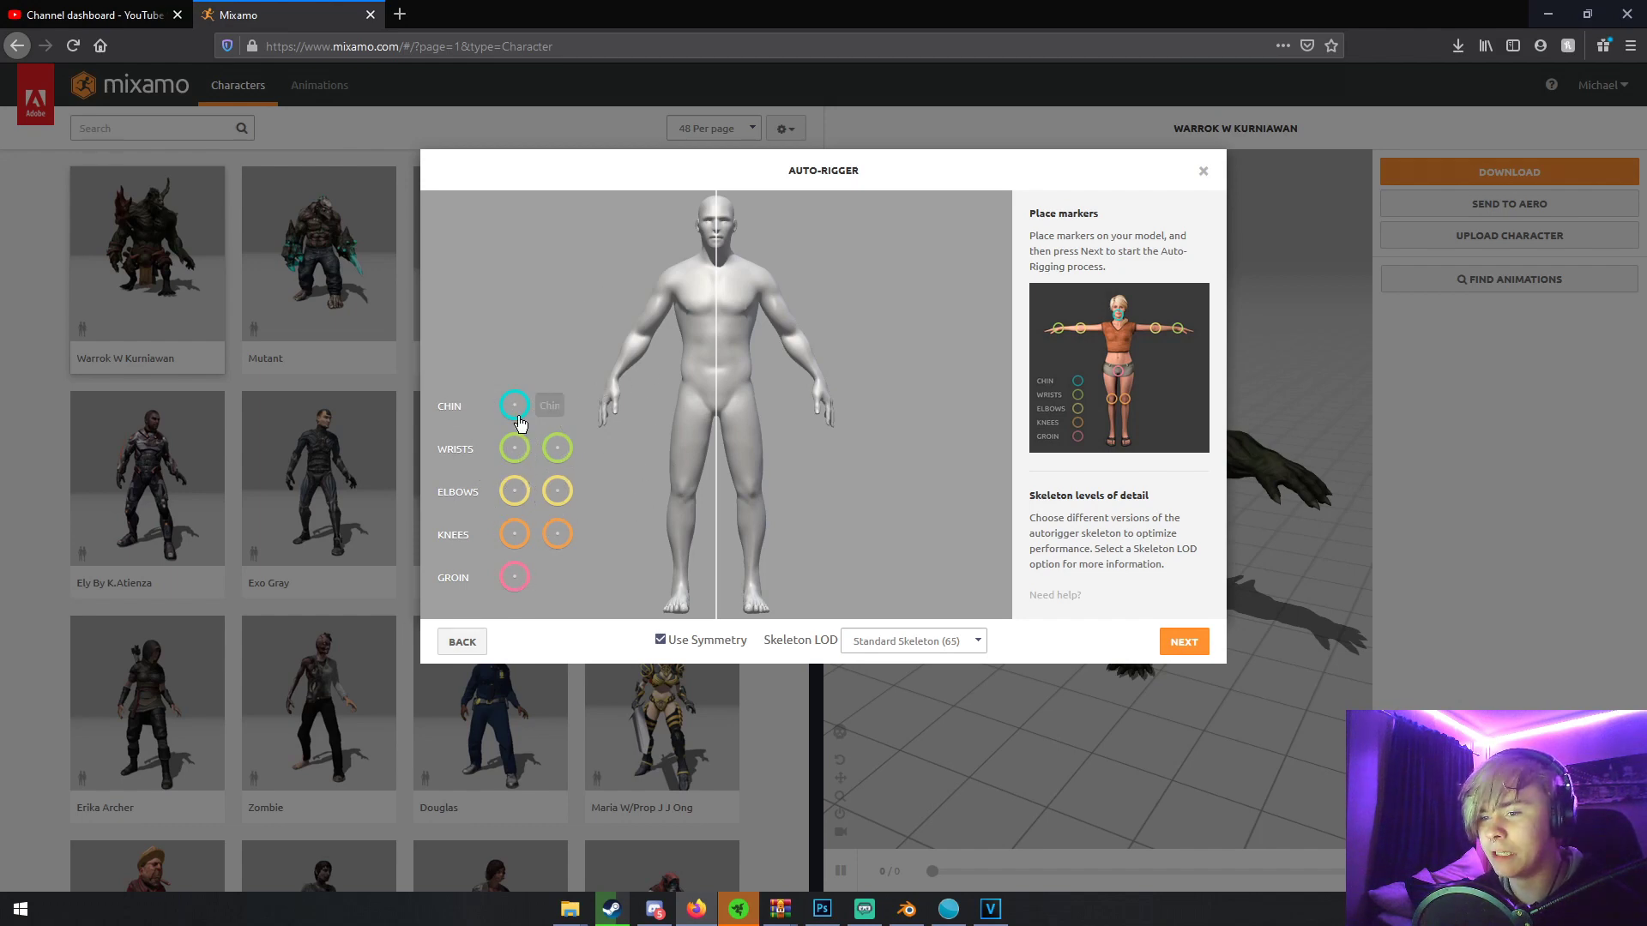
- Place the chin, wrist, elbow, knee and groin markers on the model and start auto-rigging
mouse_move(515, 418)
mouse_down()
mouse_move(662, 357)
mouse_move(699, 251)
mouse_move(719, 253)
mouse_up()
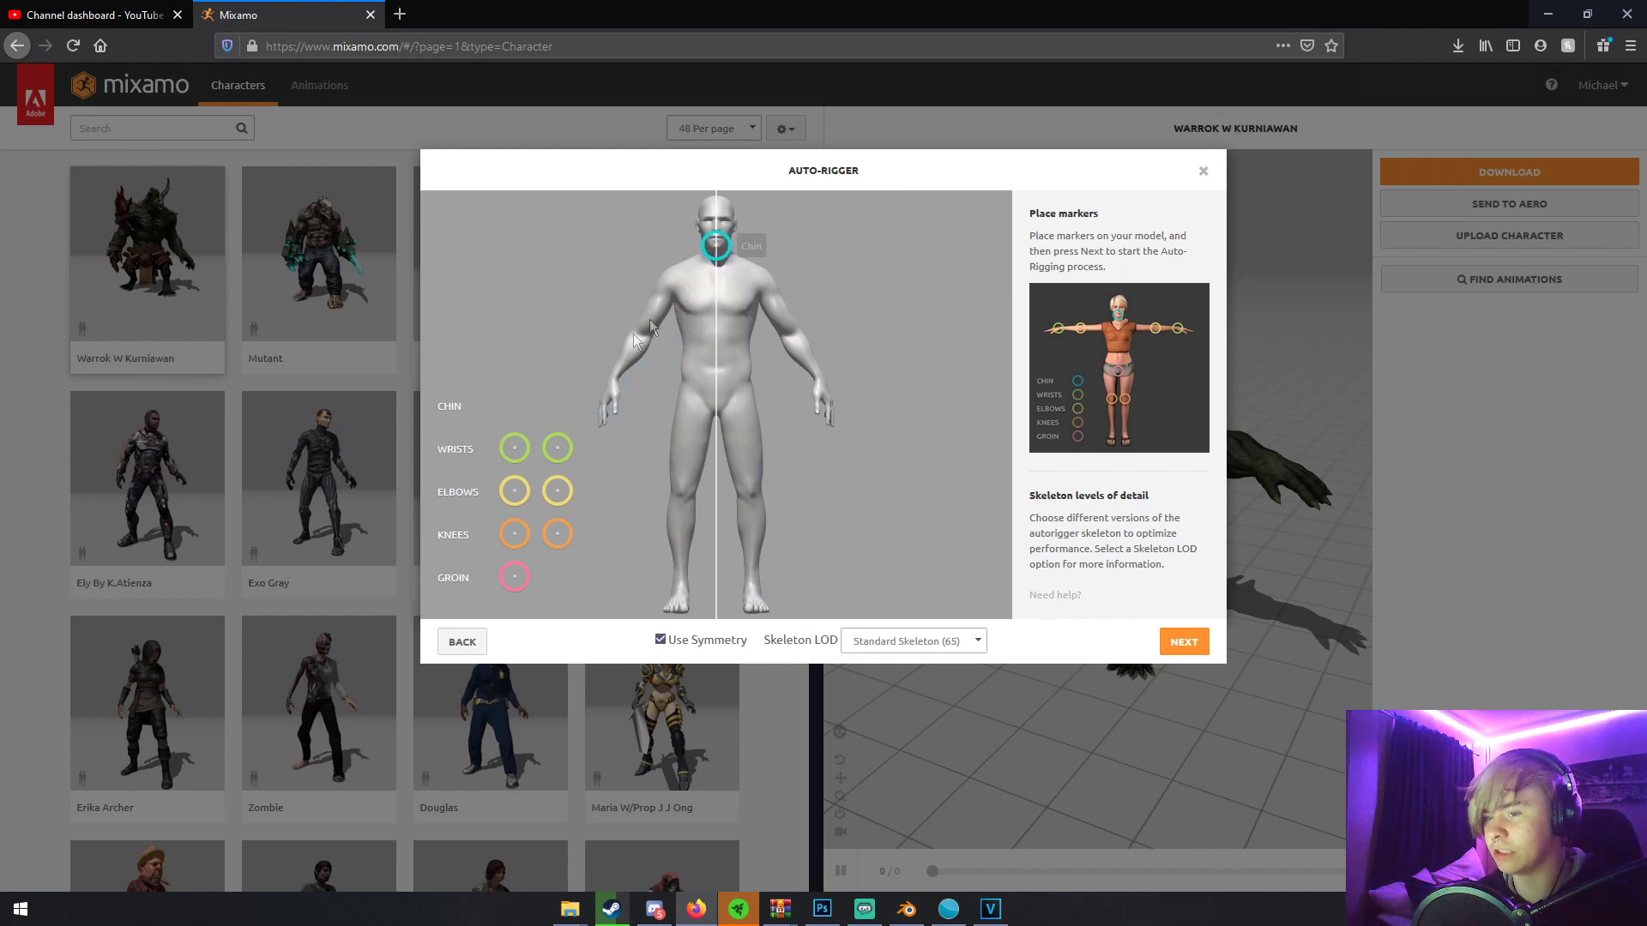
drag(515, 448, 618, 379)
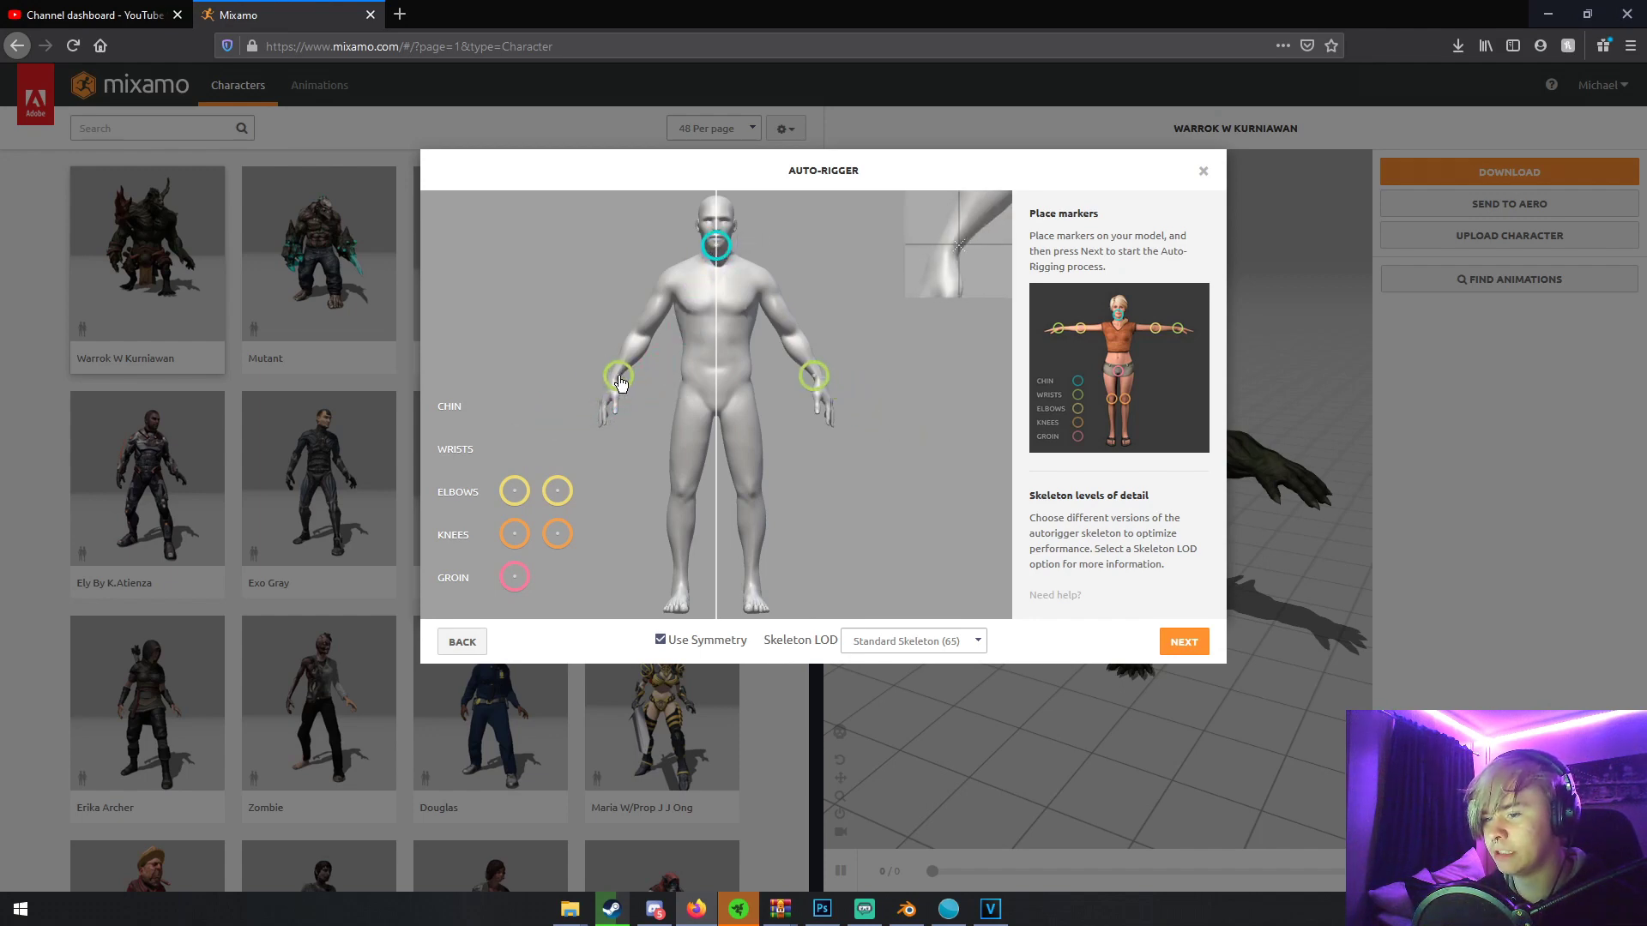
drag(514, 491, 644, 337)
mouse_move(515, 533)
mouse_down()
mouse_move(692, 521)
mouse_move(682, 494)
mouse_up()
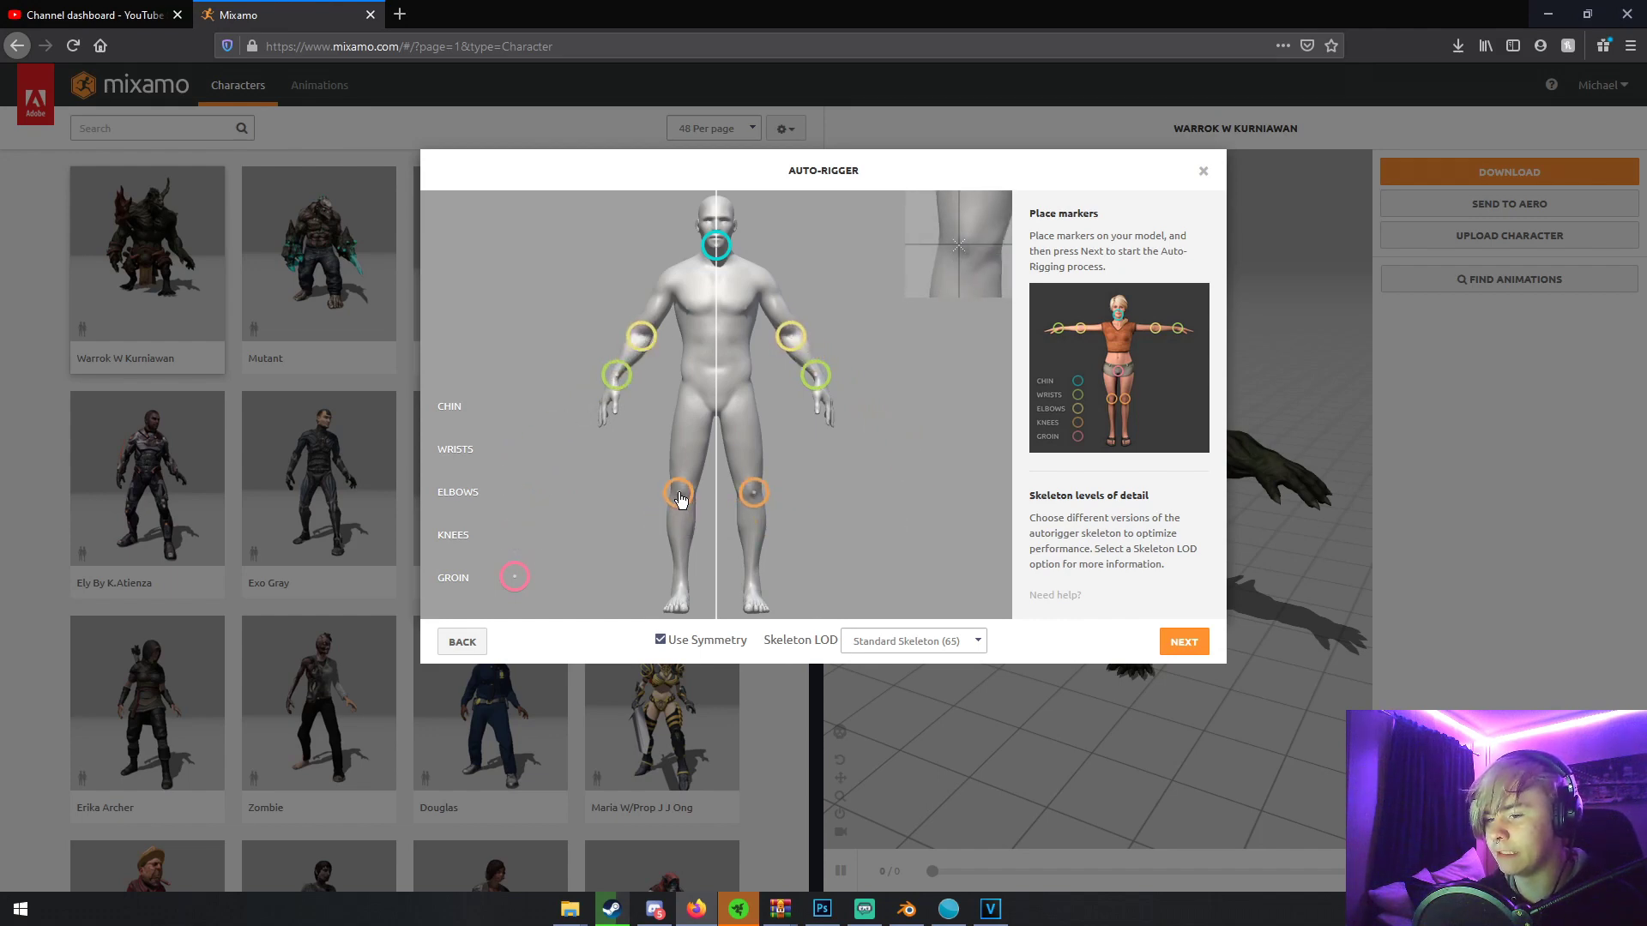
drag(515, 577, 722, 417)
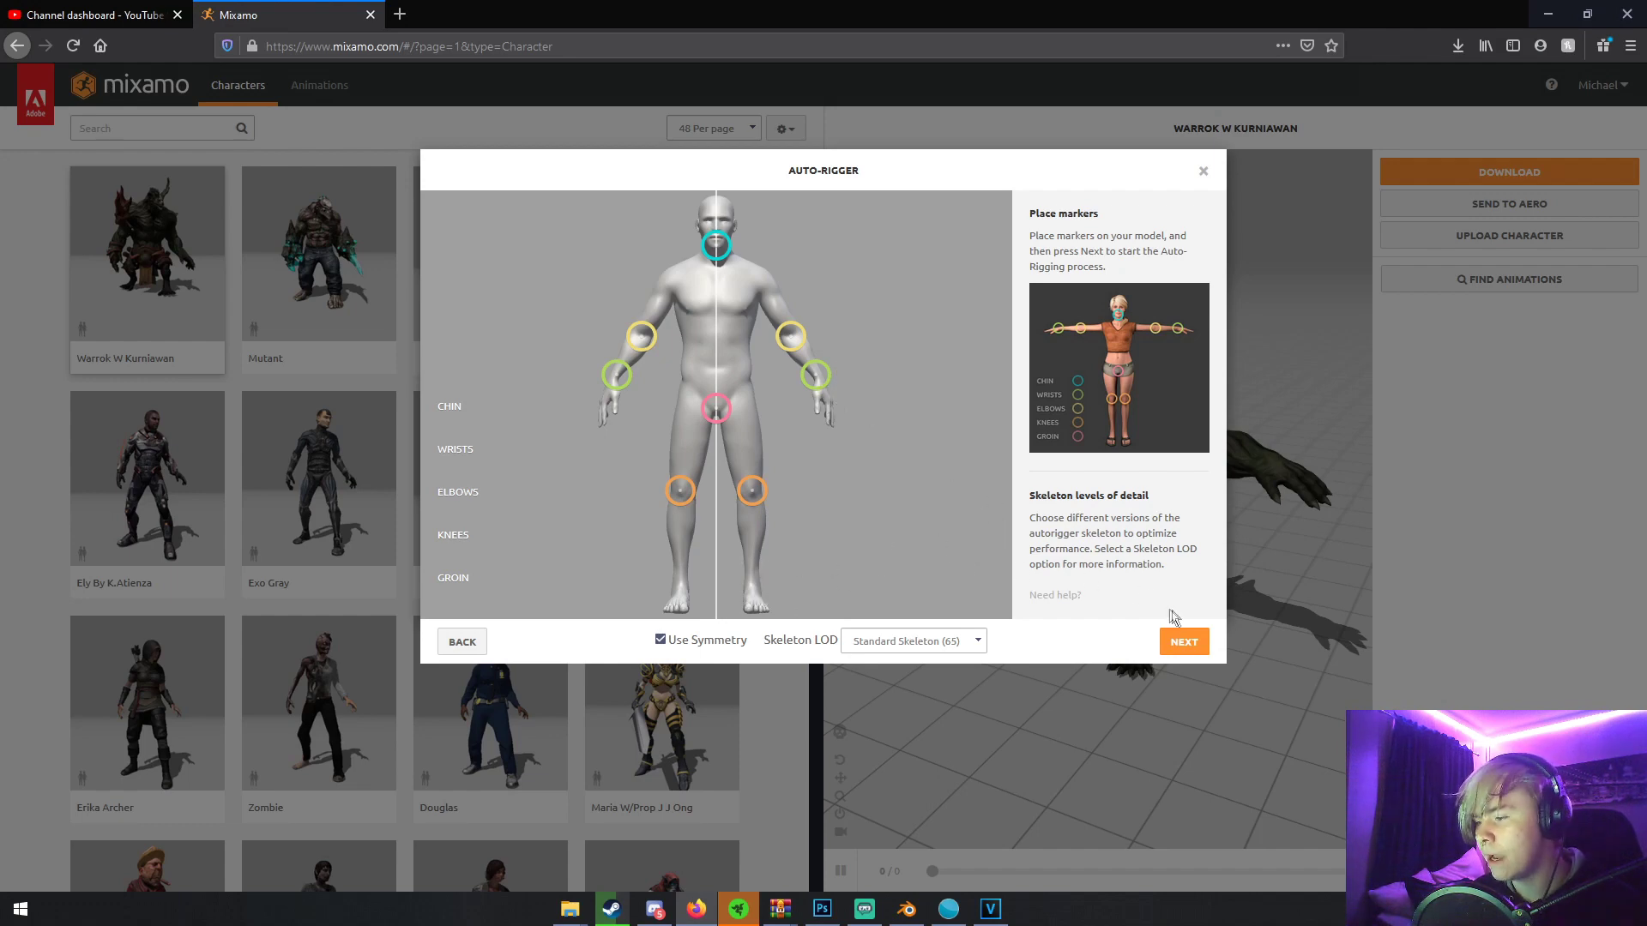
click(1182, 640)
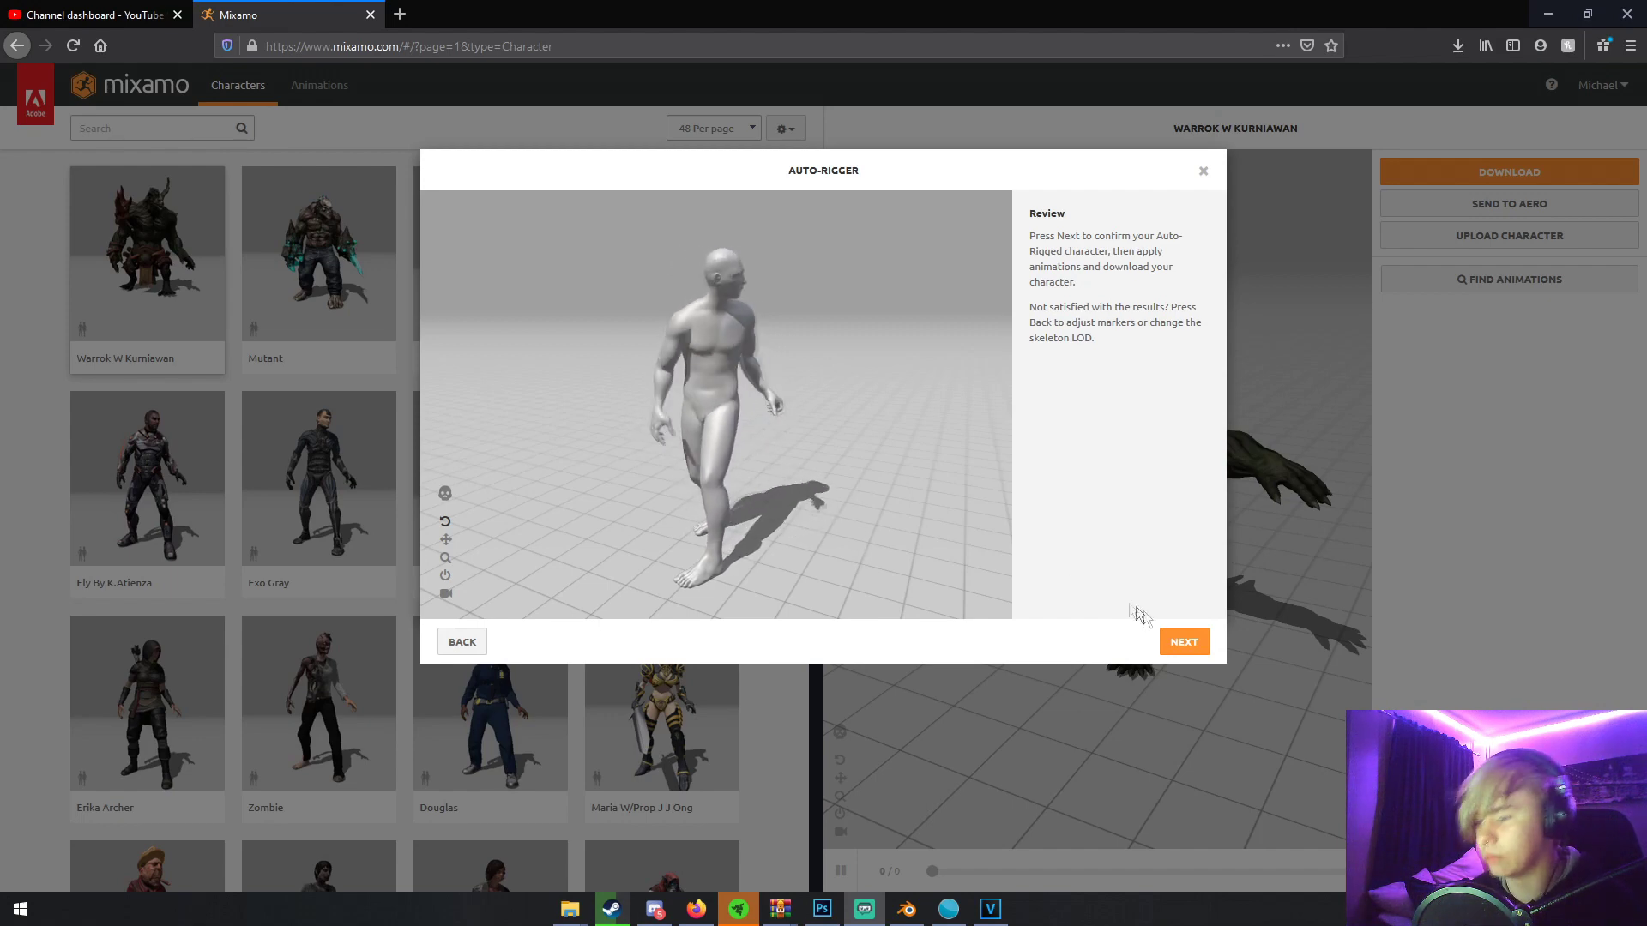
- Finish auto-rigging and preview the Capoeira animation, then remove it to restore the T-pose
click(1182, 640)
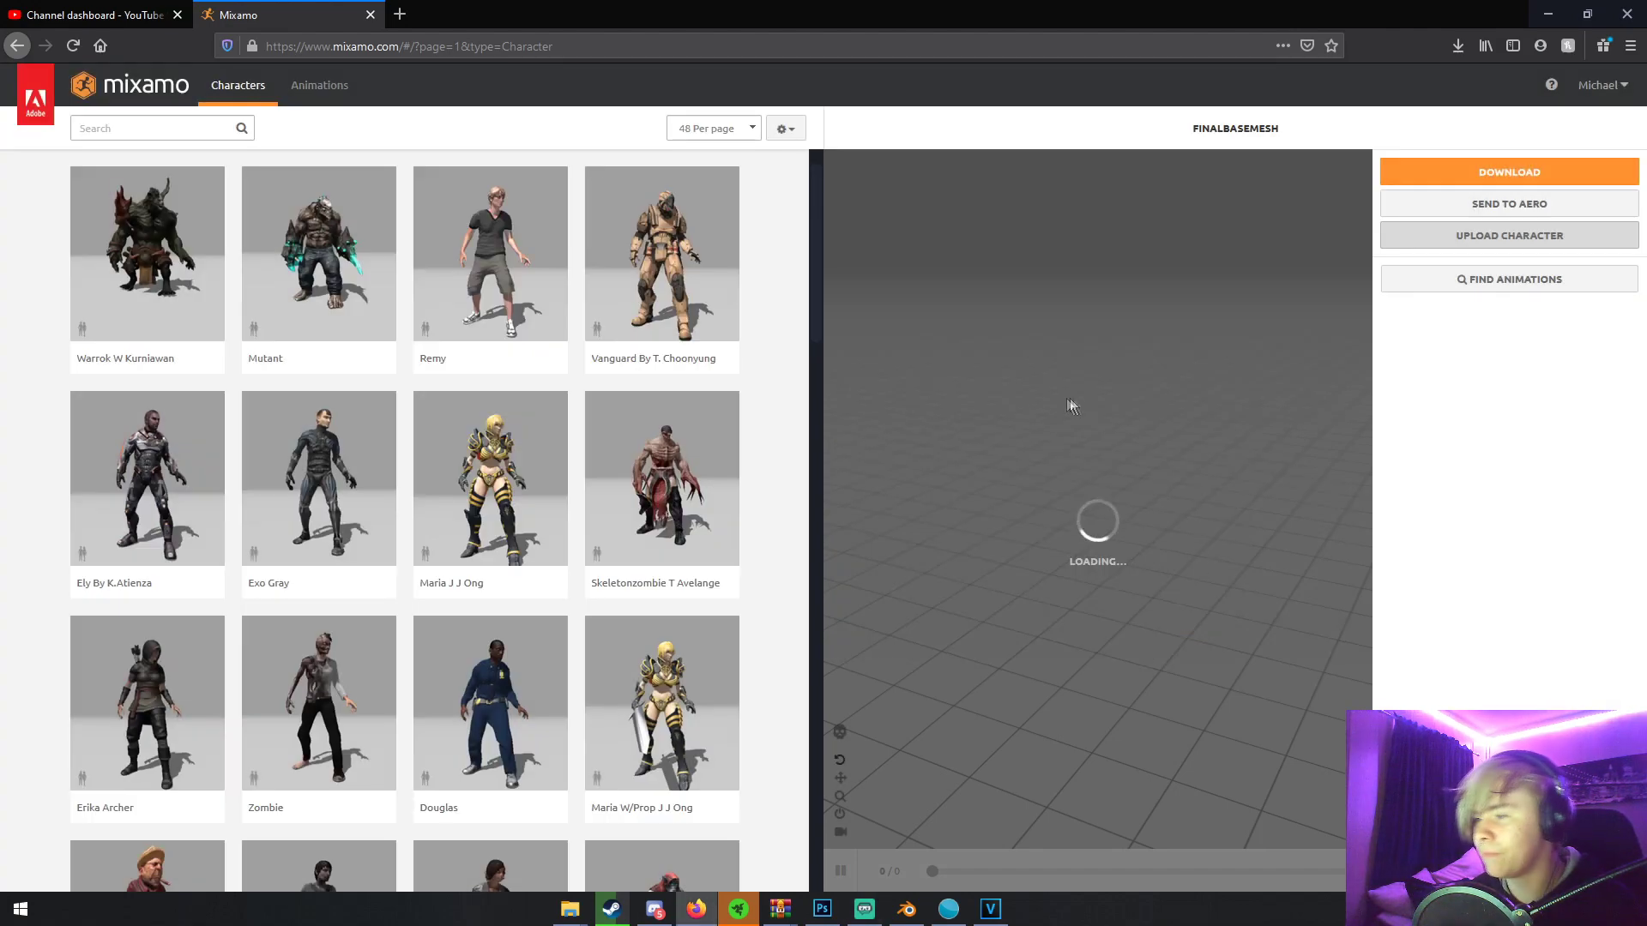
click(326, 99)
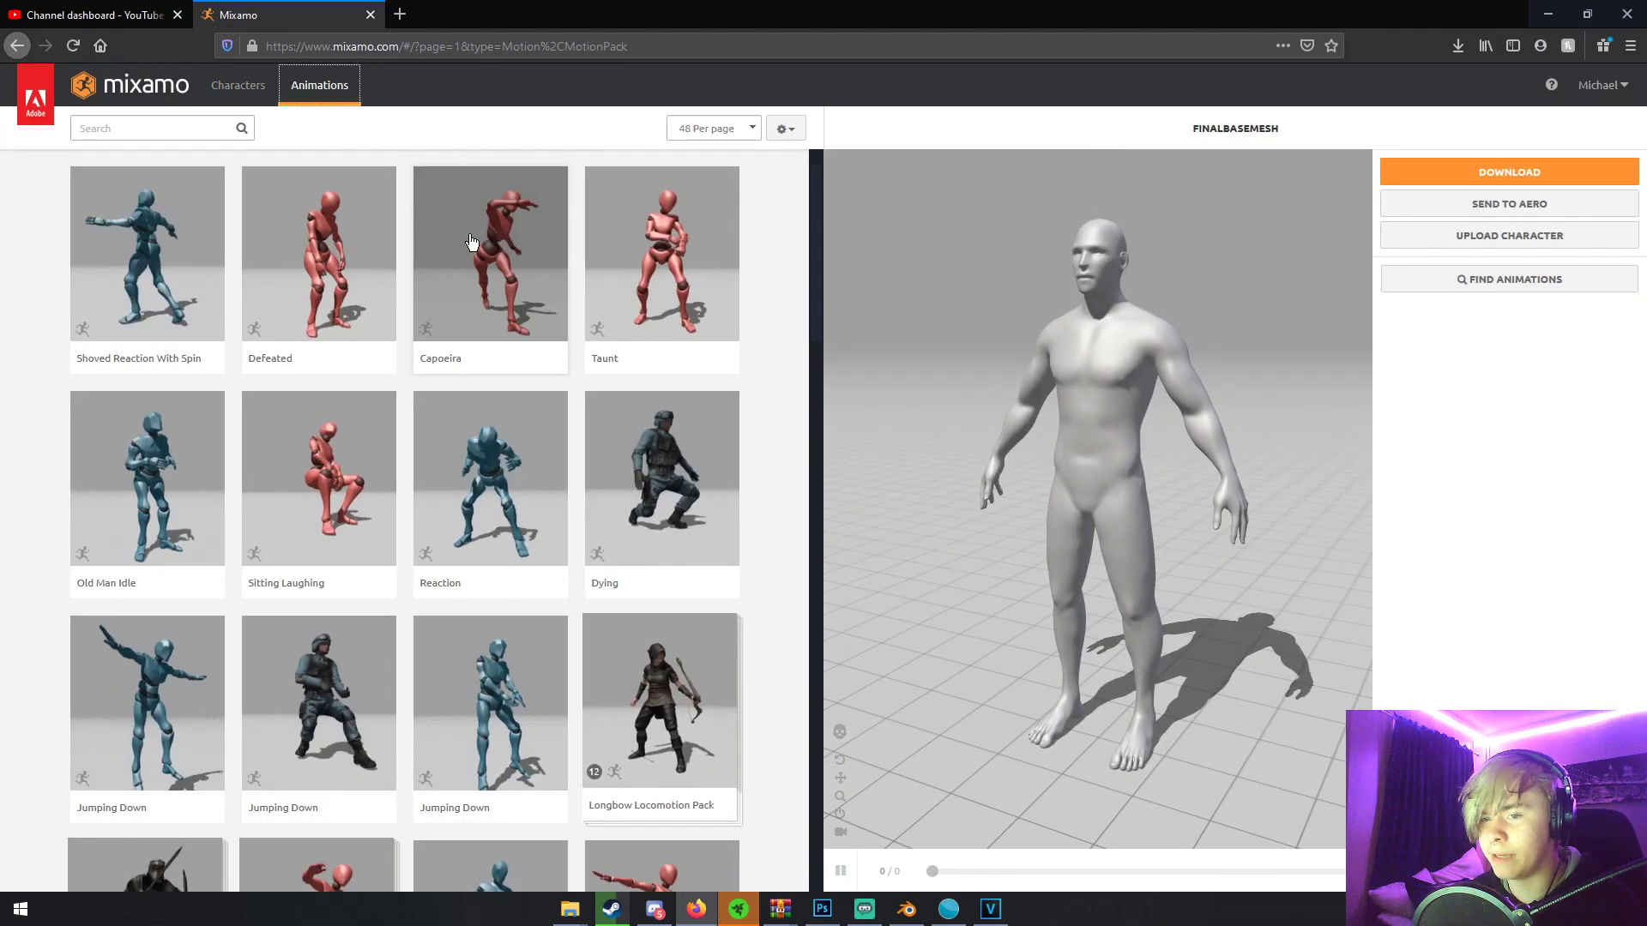
click(471, 243)
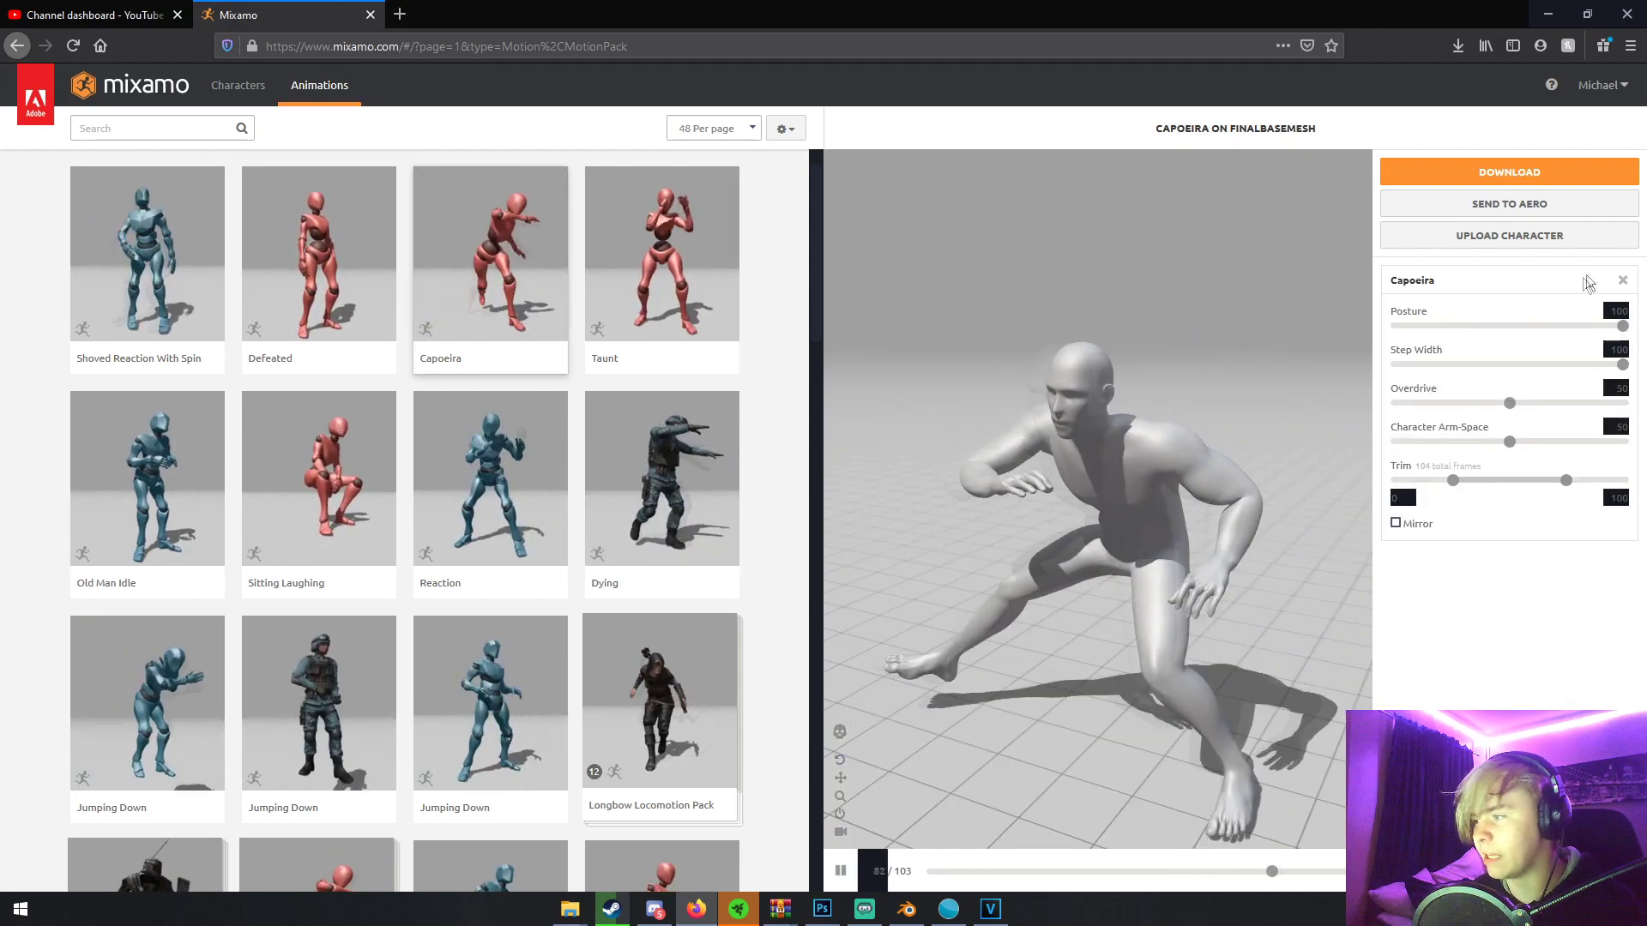
click(1622, 279)
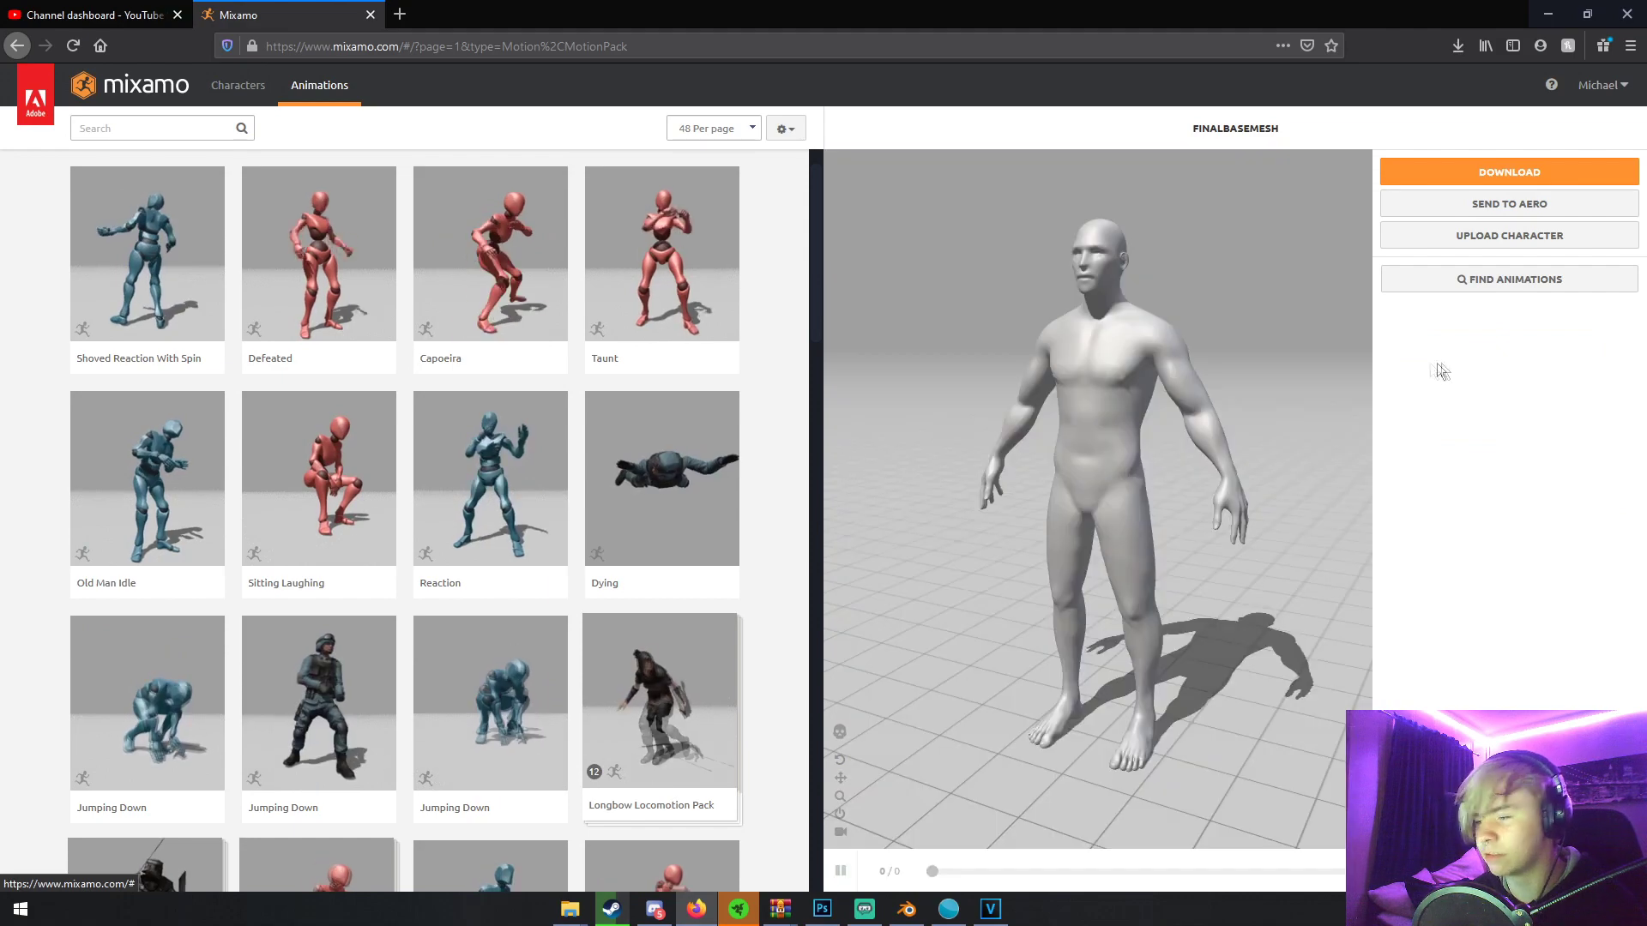
- Download the character as FBX in Original Pose and save FinalBaseMesh.fbx to disk
click(1442, 172)
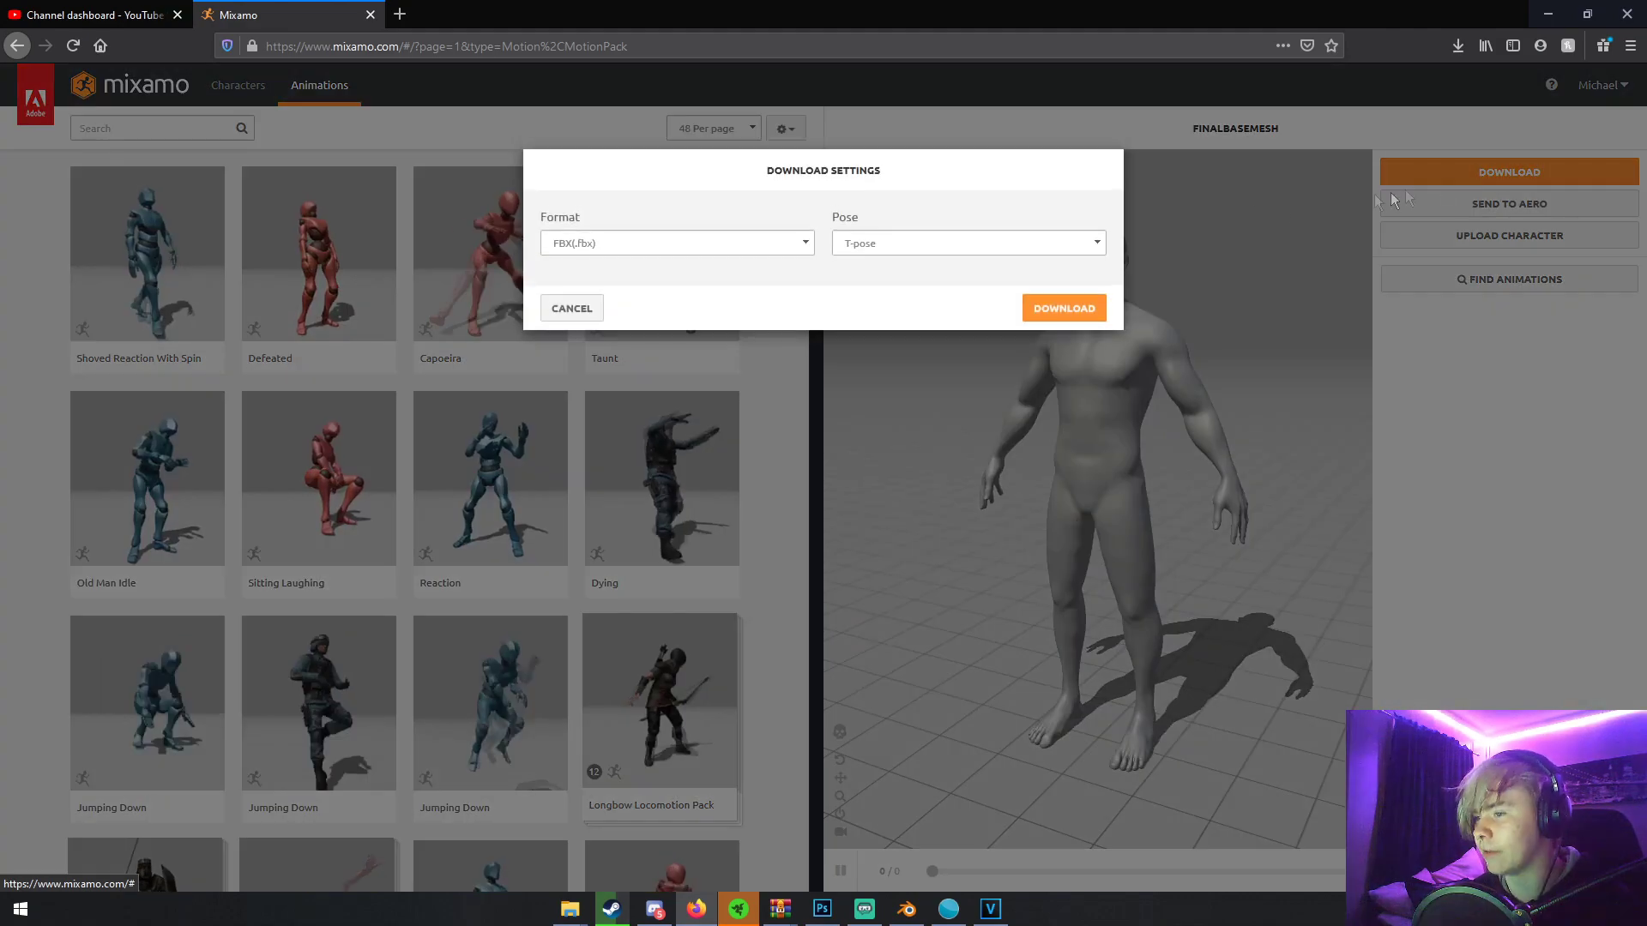
click(621, 243)
click(621, 242)
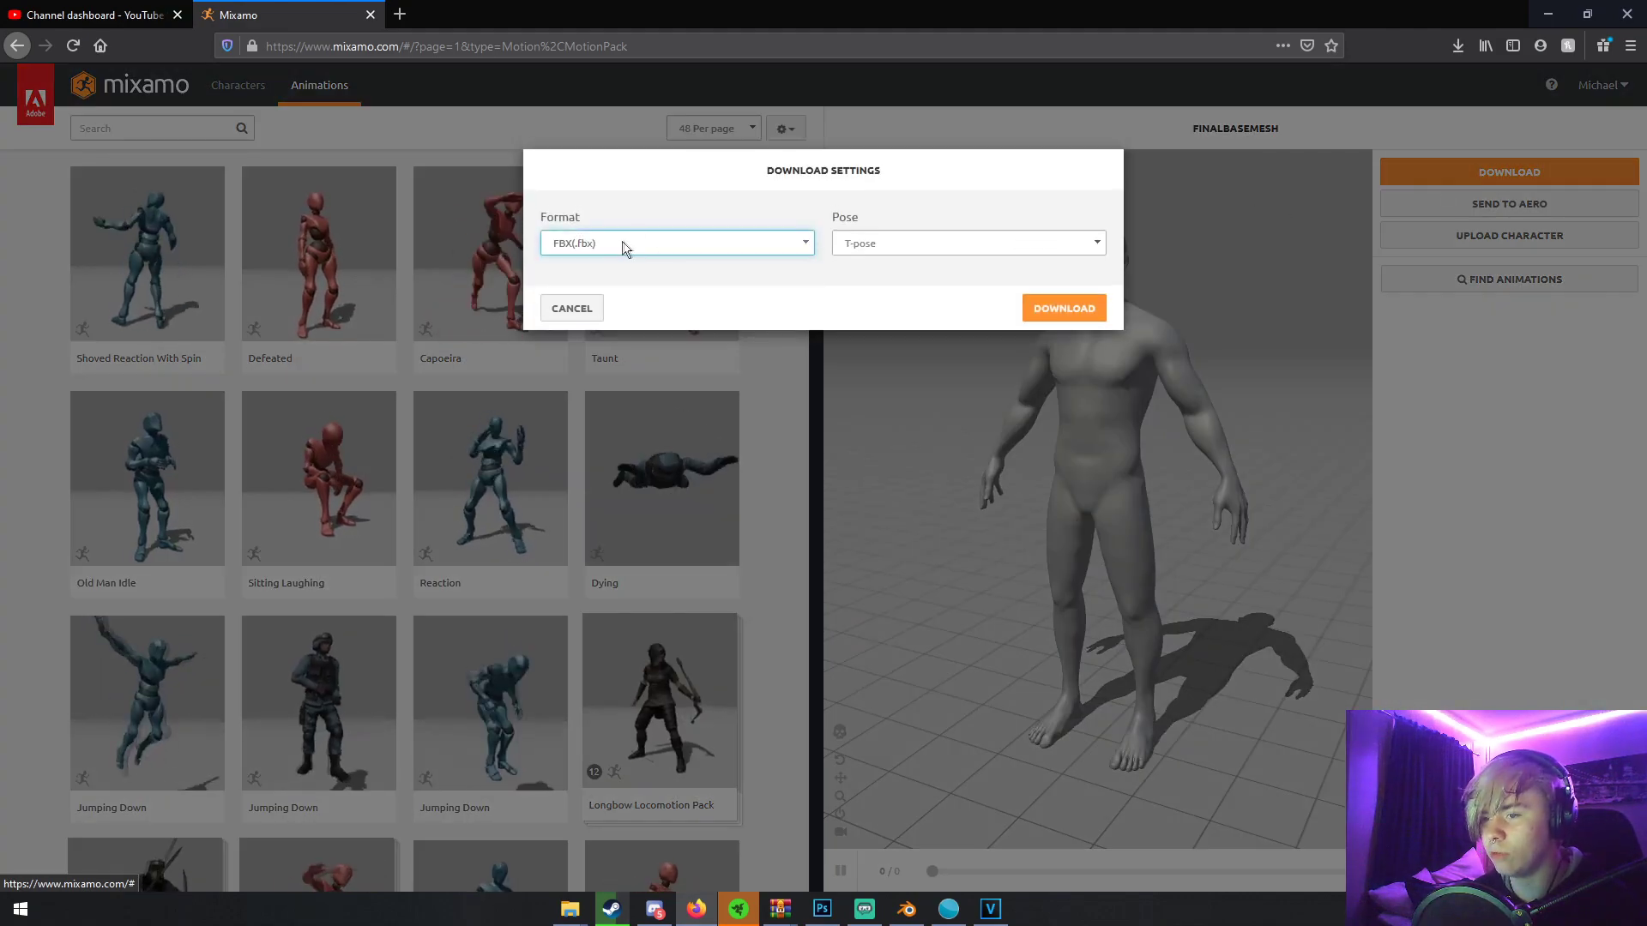
click(911, 246)
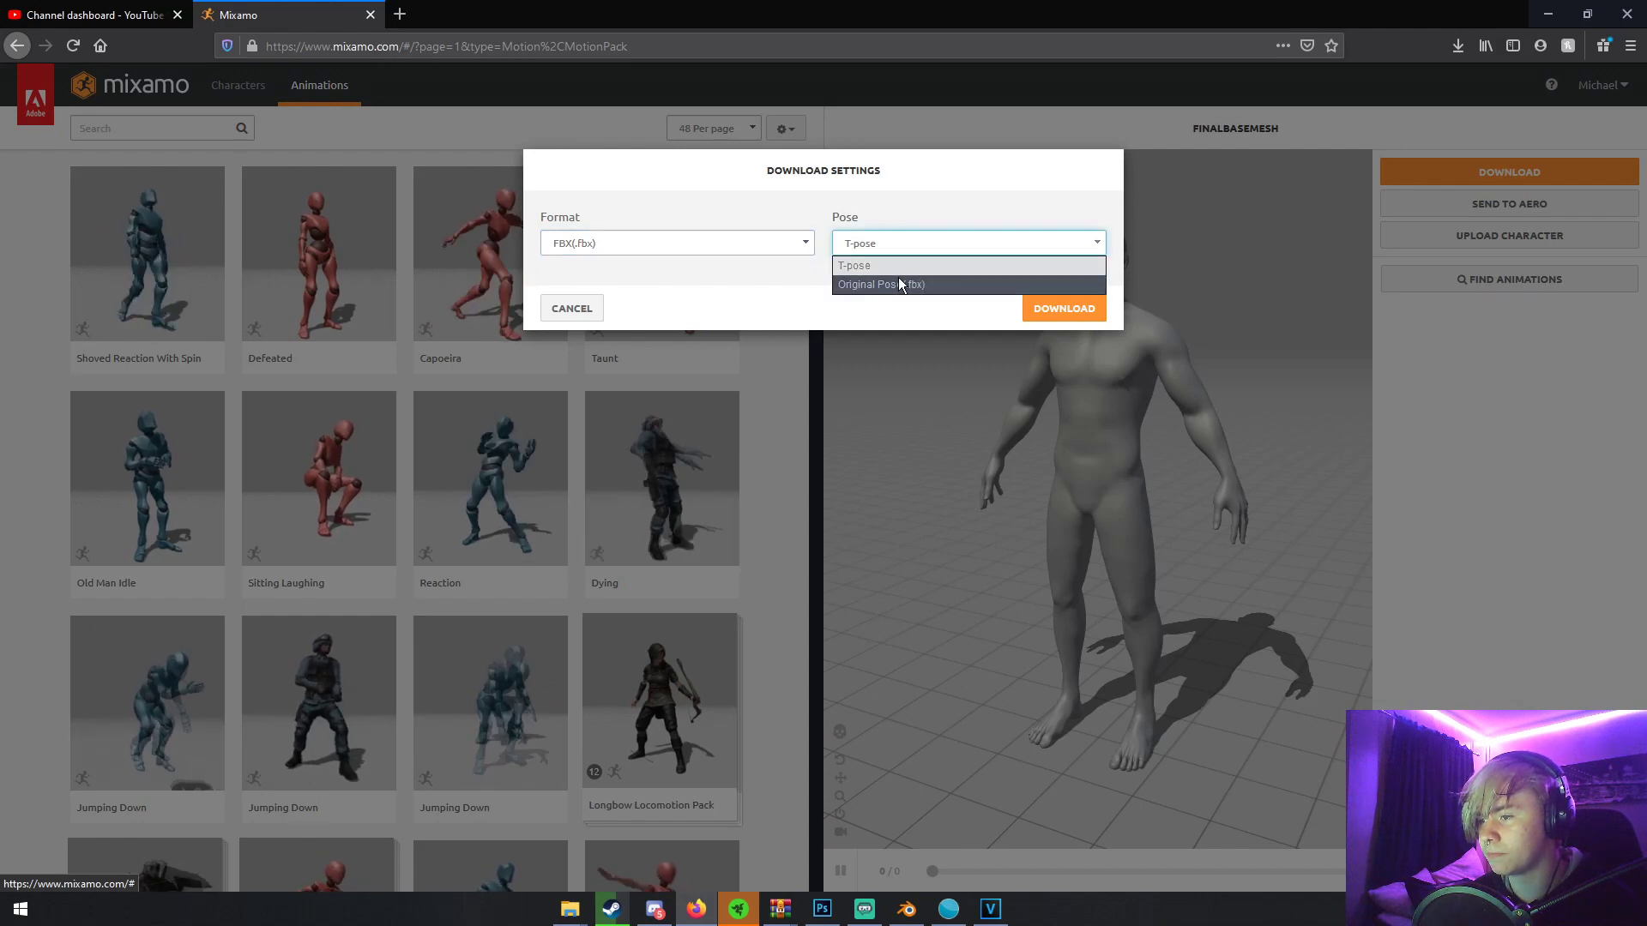
click(899, 276)
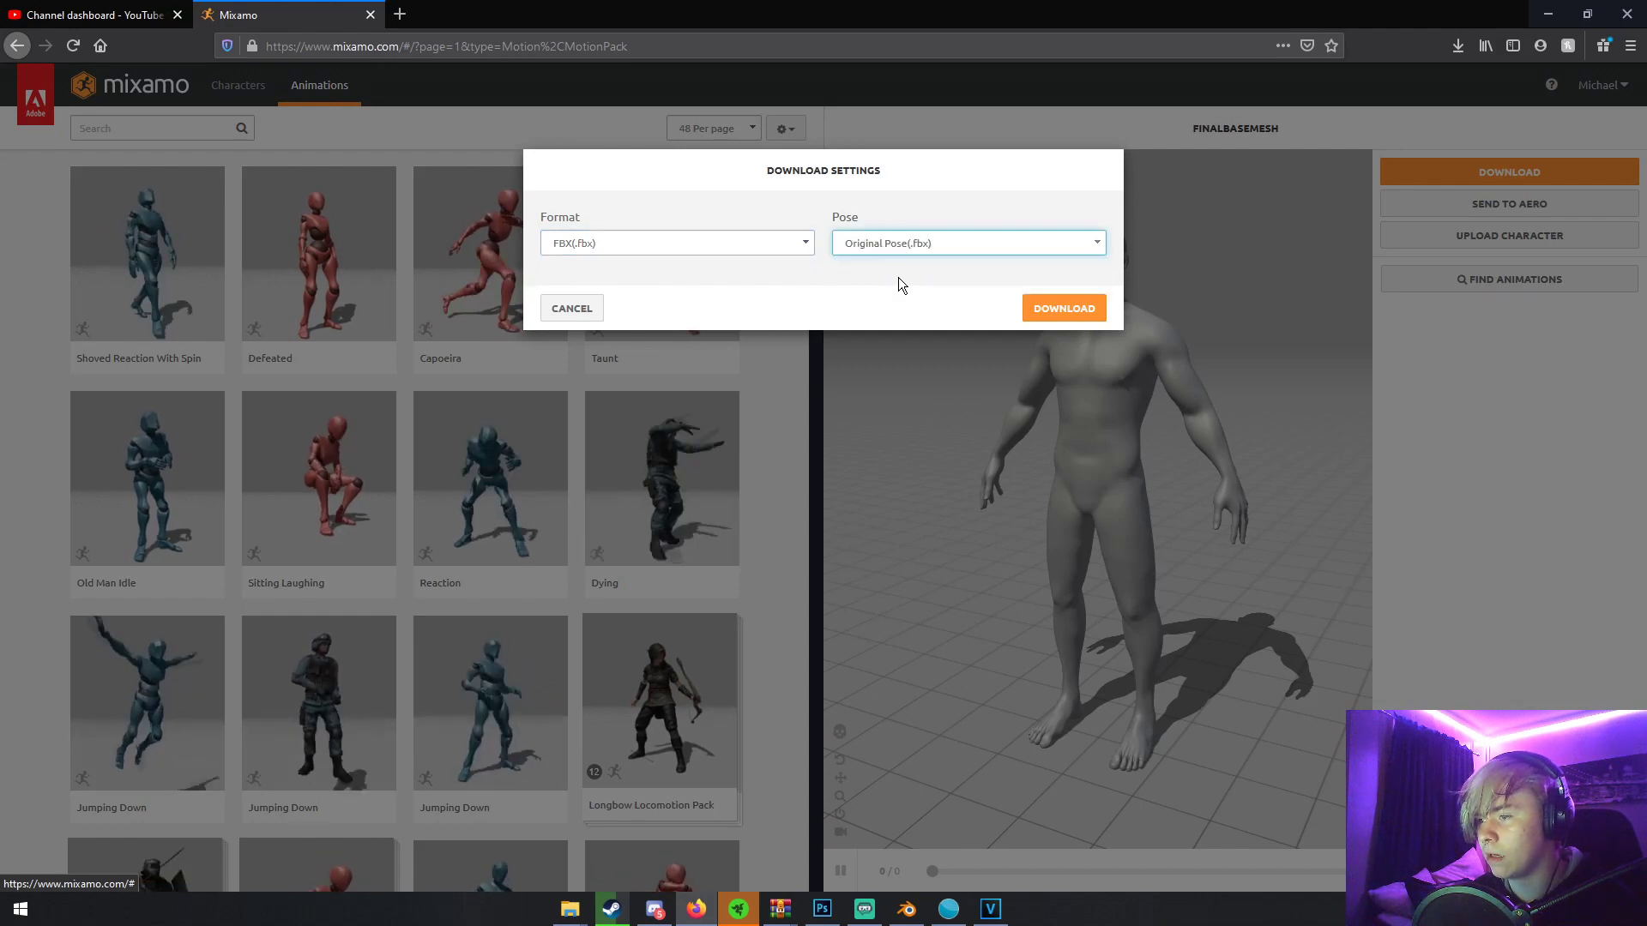
click(1044, 310)
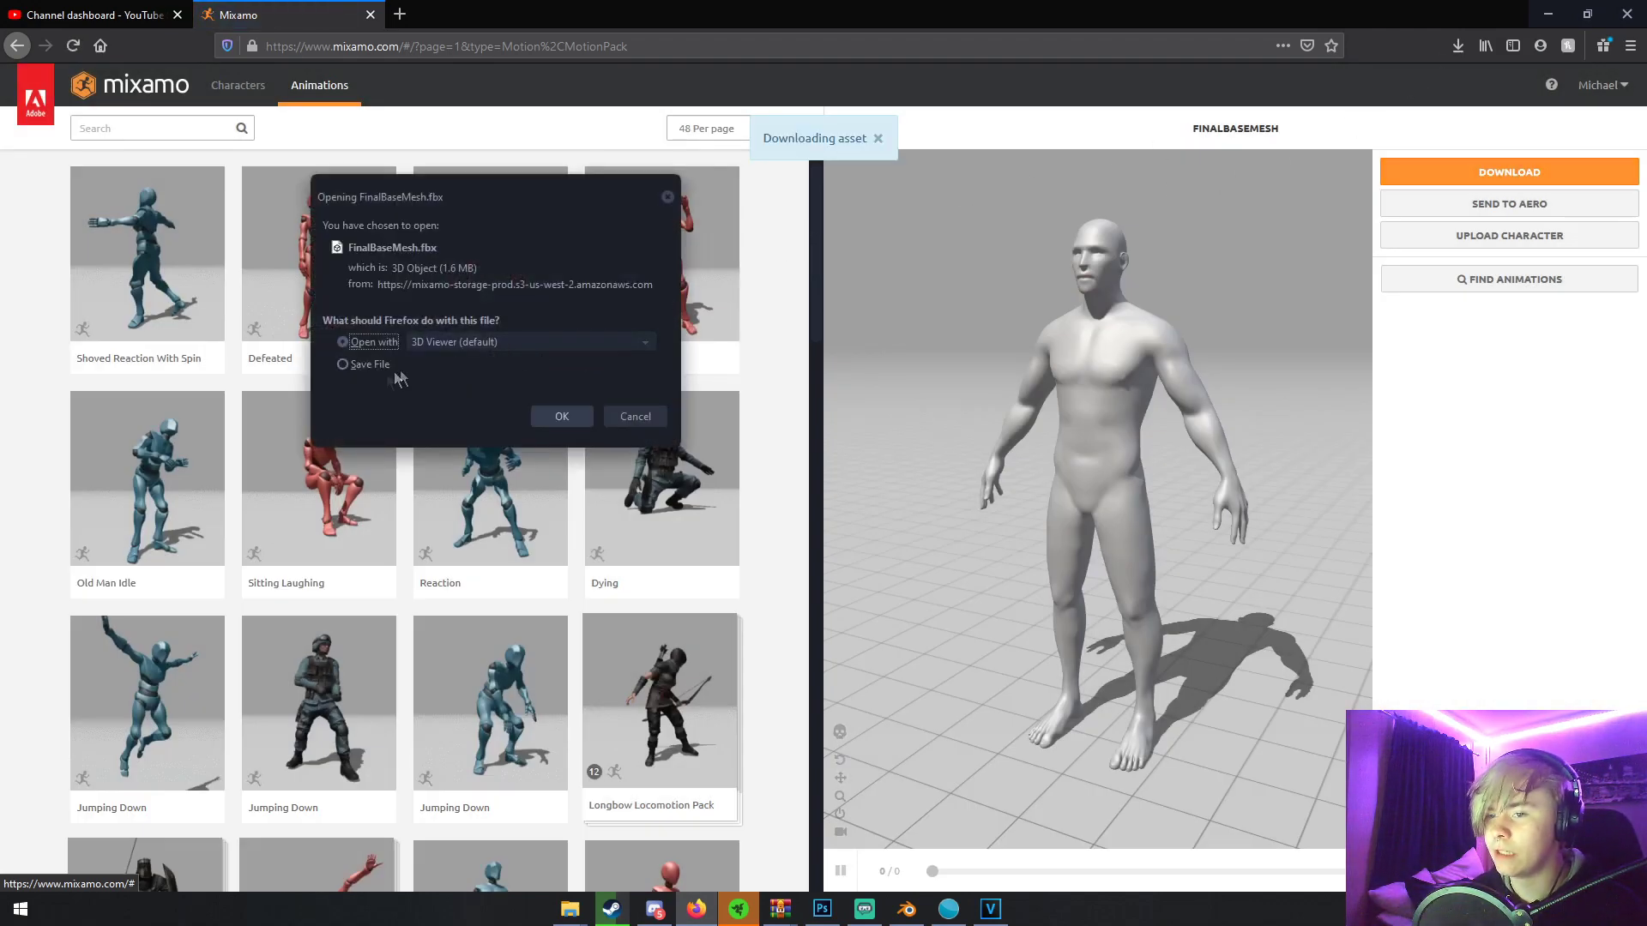
click(549, 416)
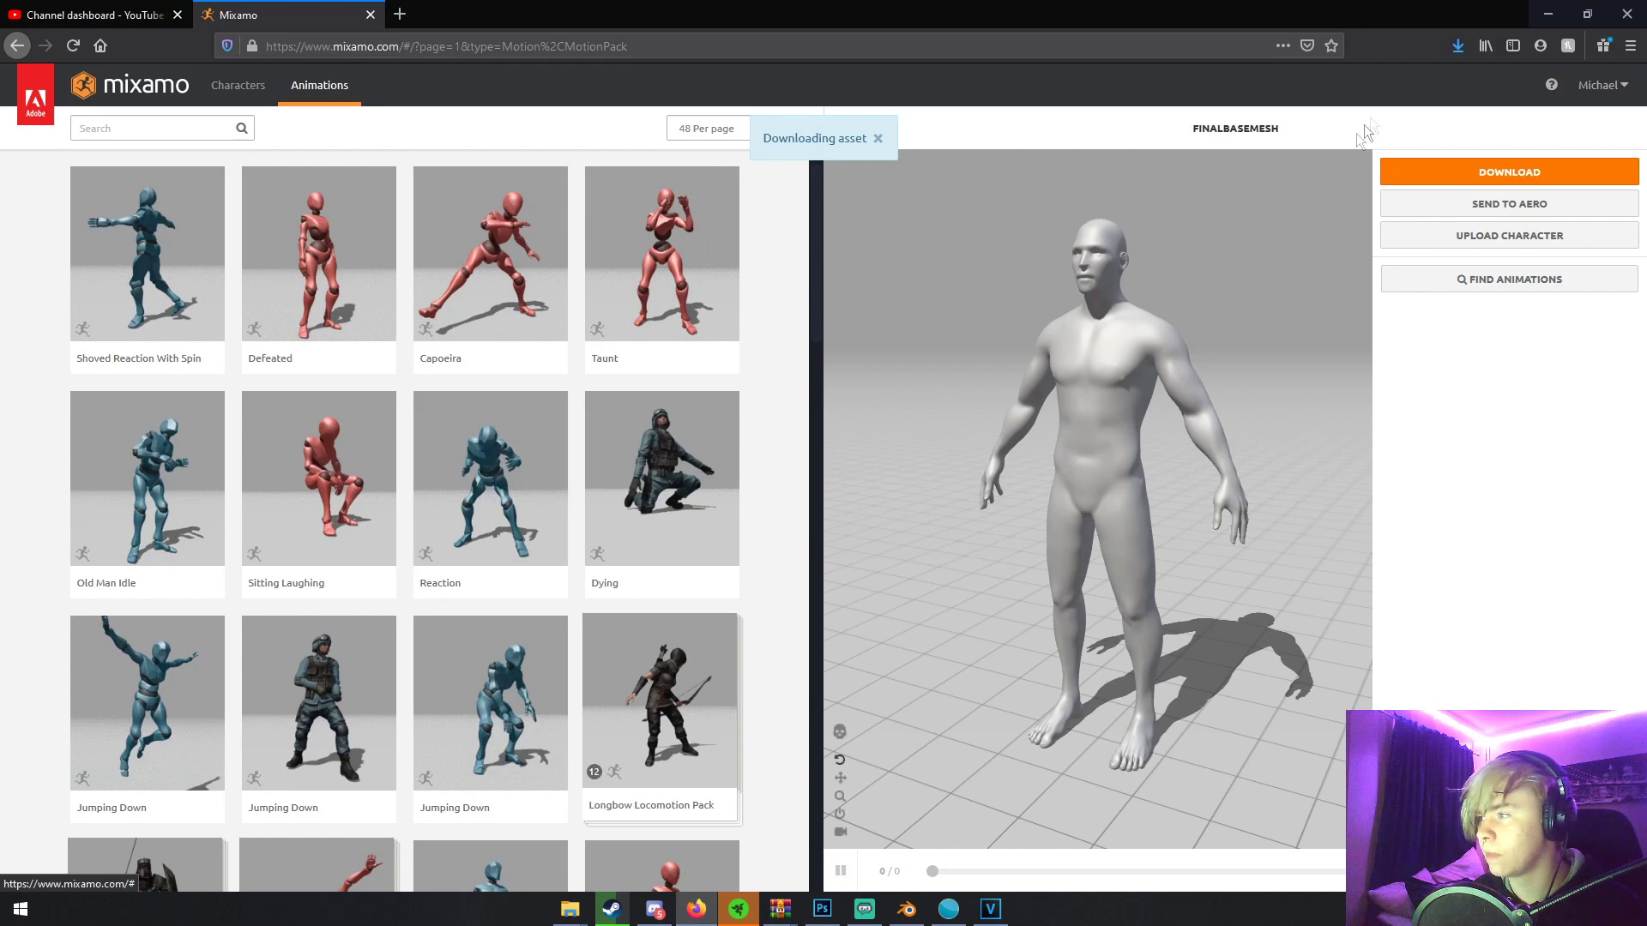
click(1450, 43)
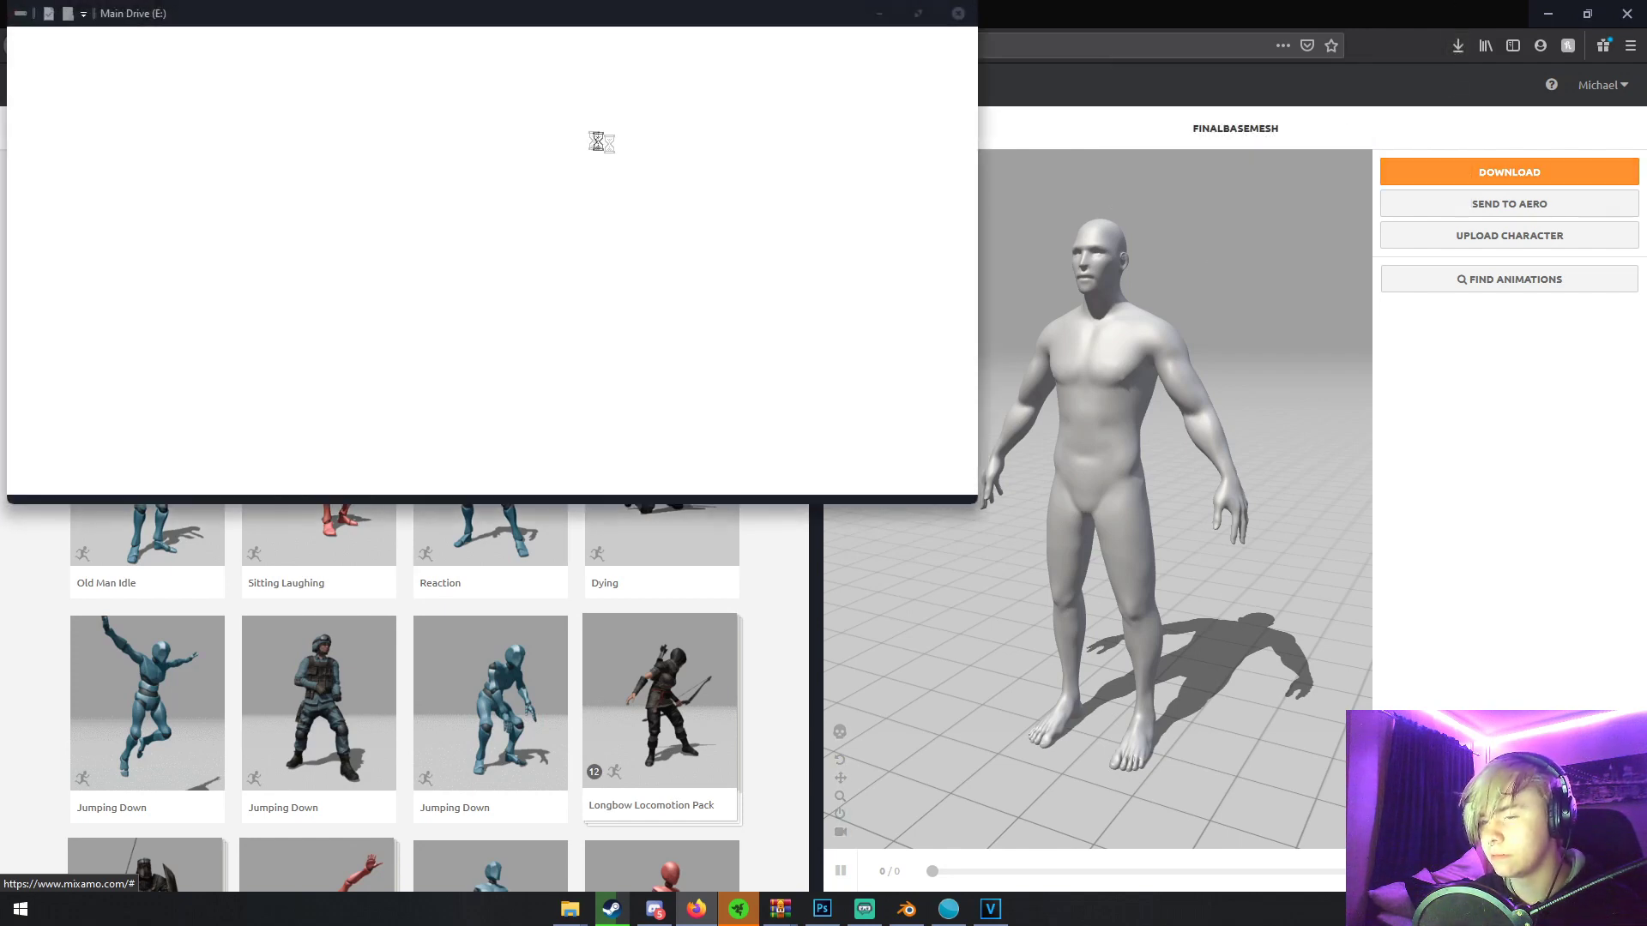
click(958, 14)
- Delete the default cube, import FinalBaseMesh(1).fbx from Main Drive (E:), and start scaling it up
click(907, 909)
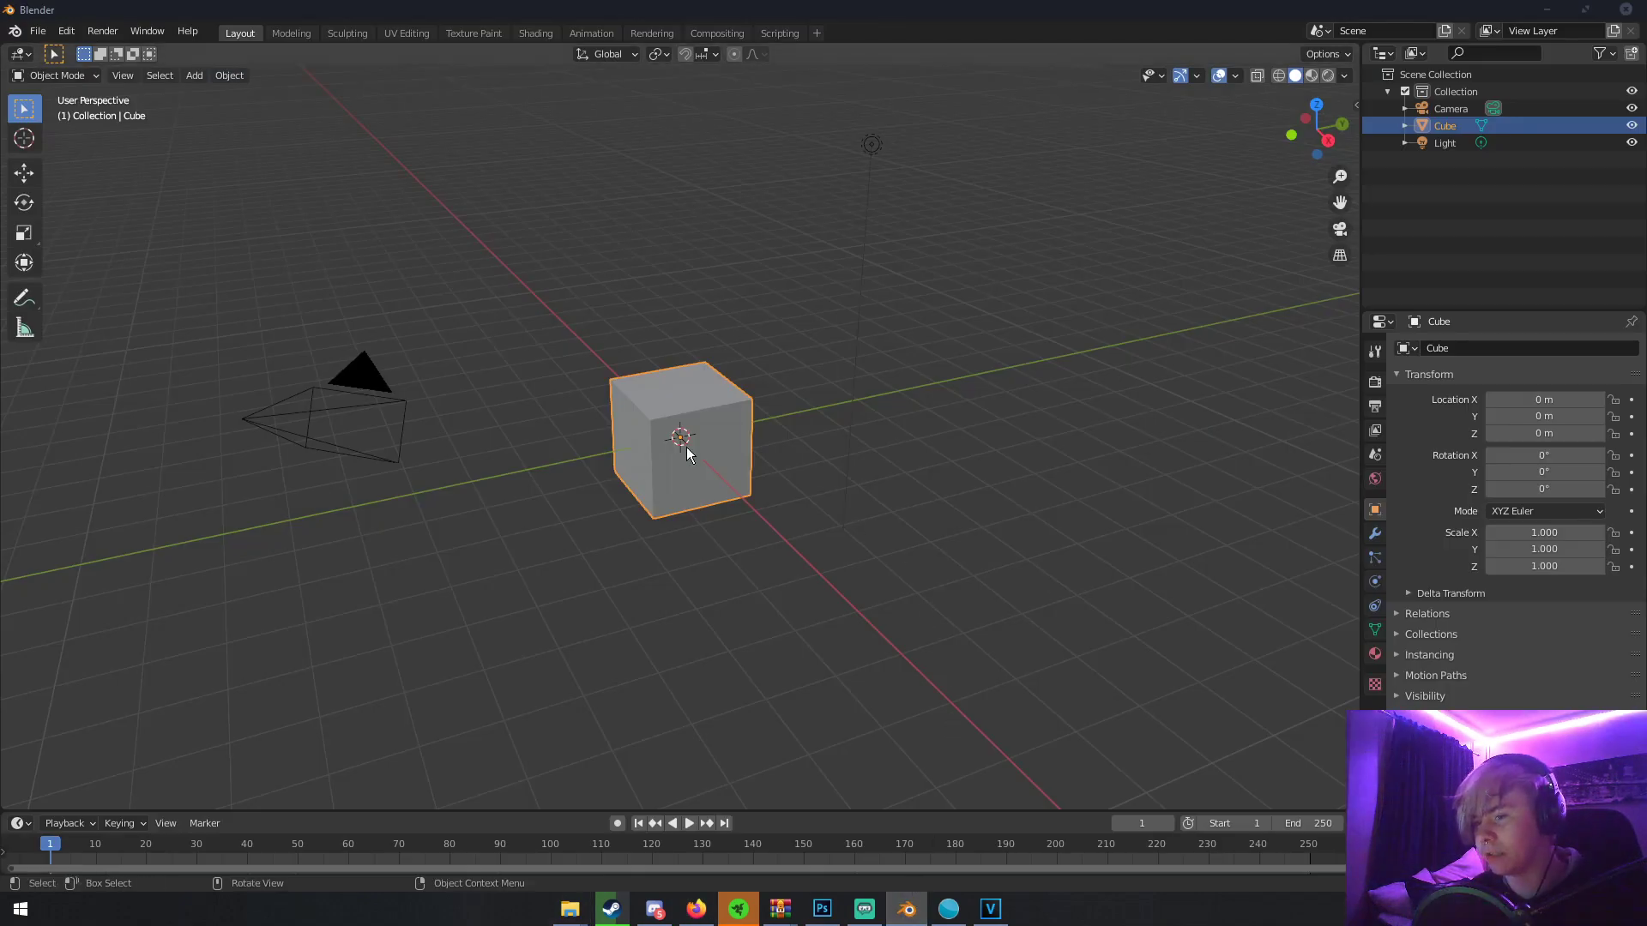
key(Delete)
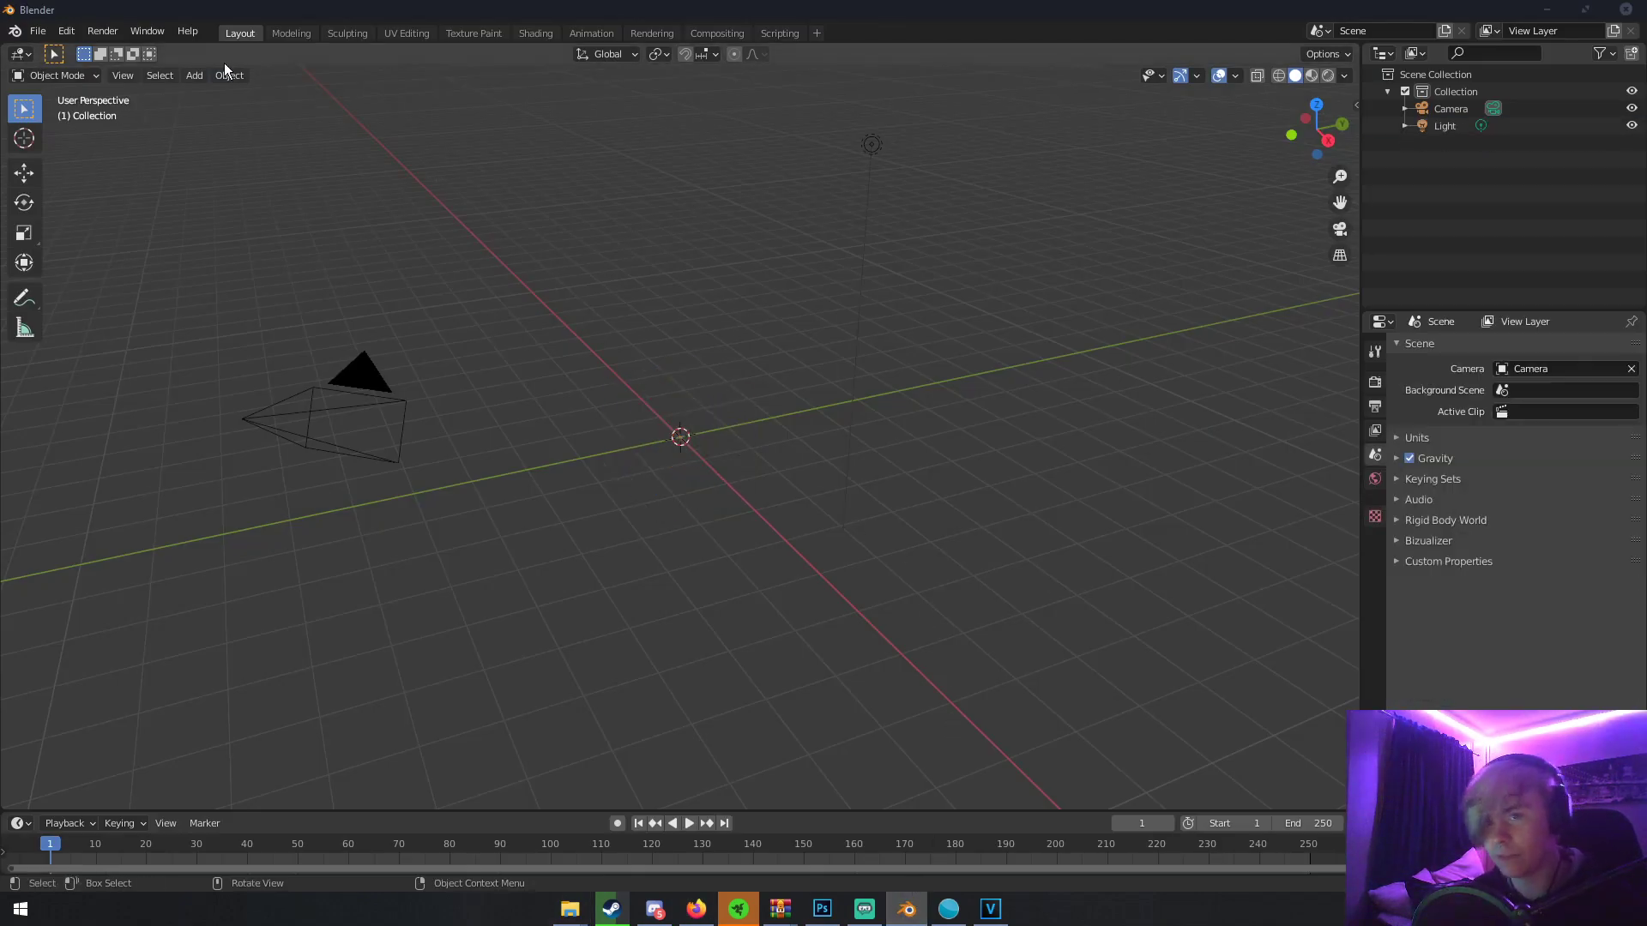
click(40, 32)
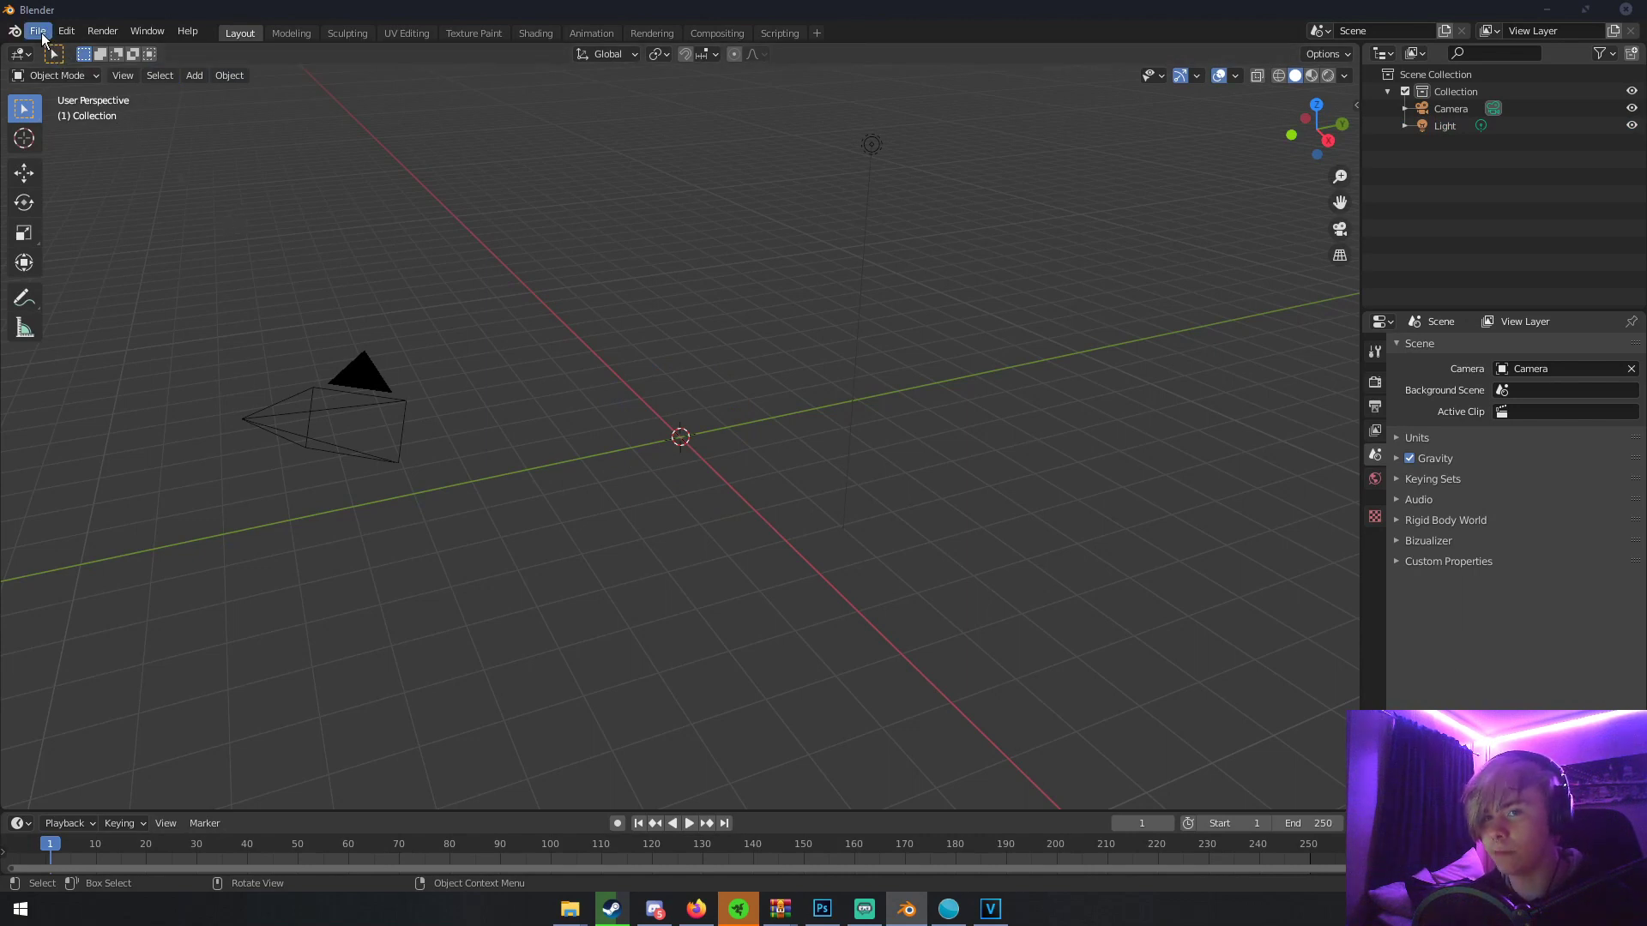
mouse_move(113, 260)
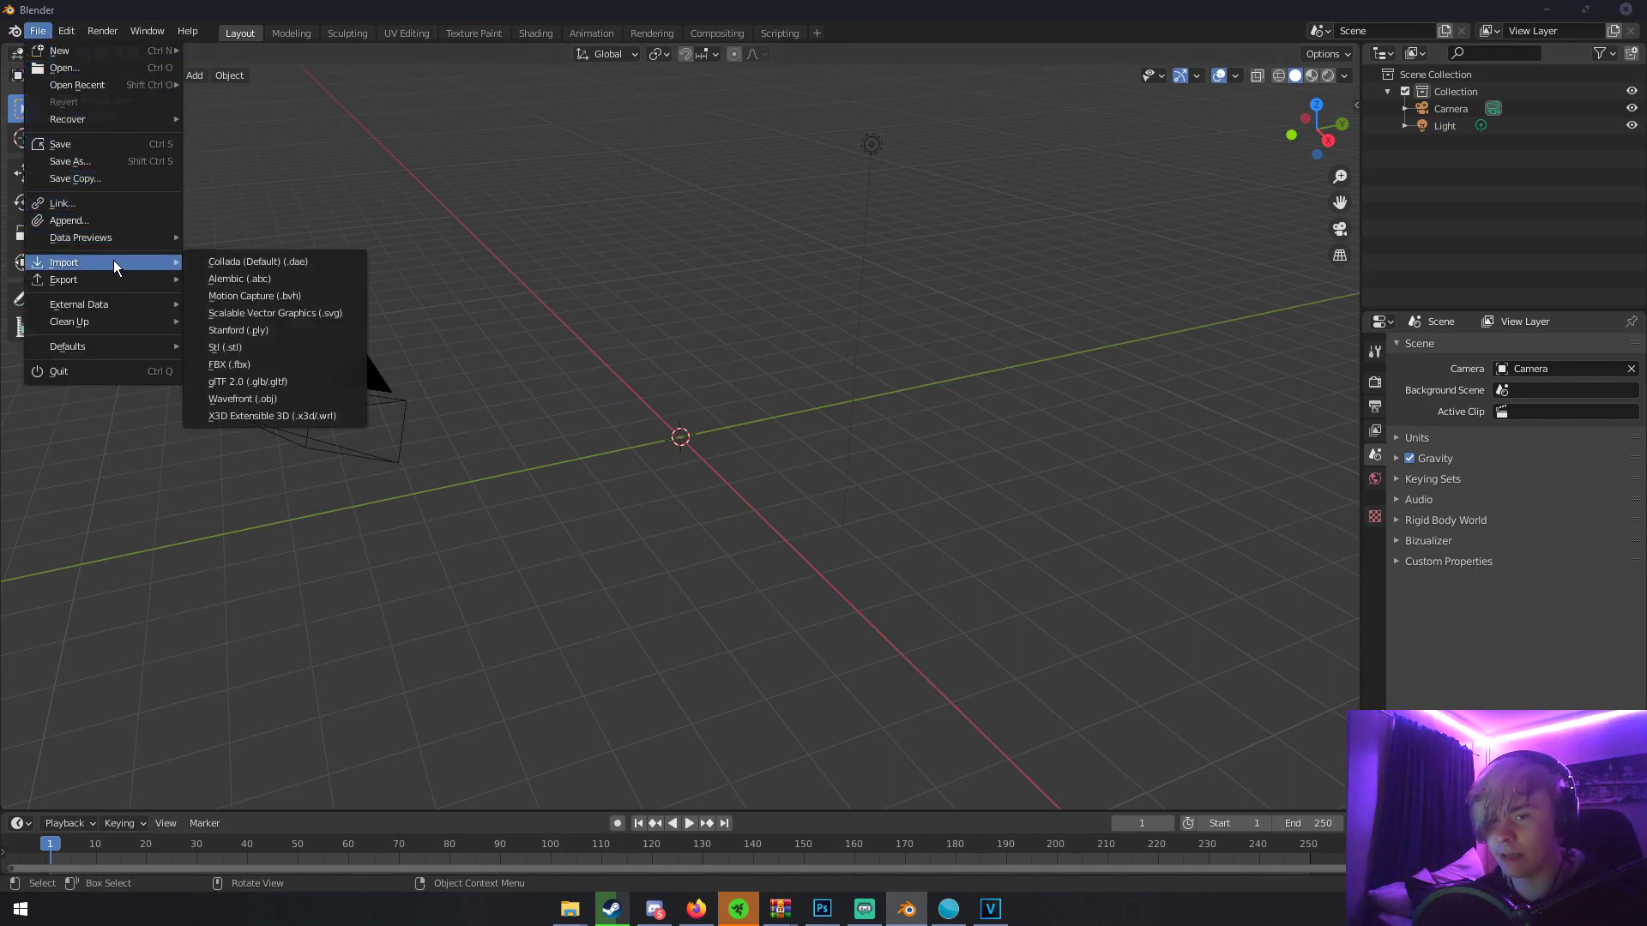
click(253, 367)
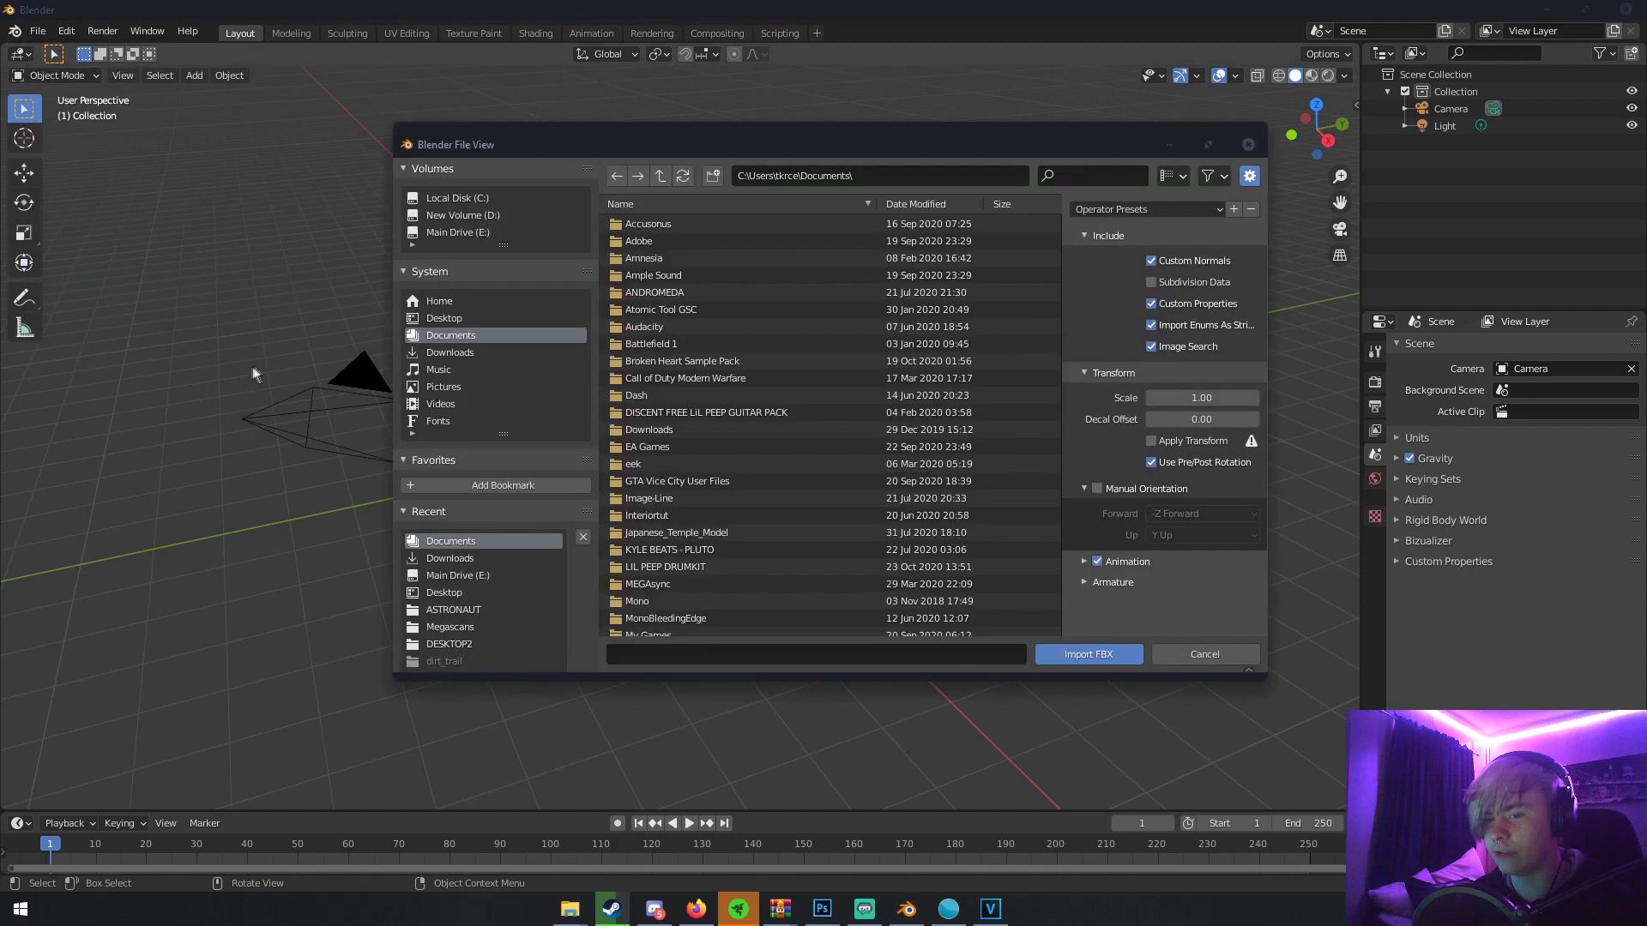
click(448, 577)
scroll(672, 573, down, 10)
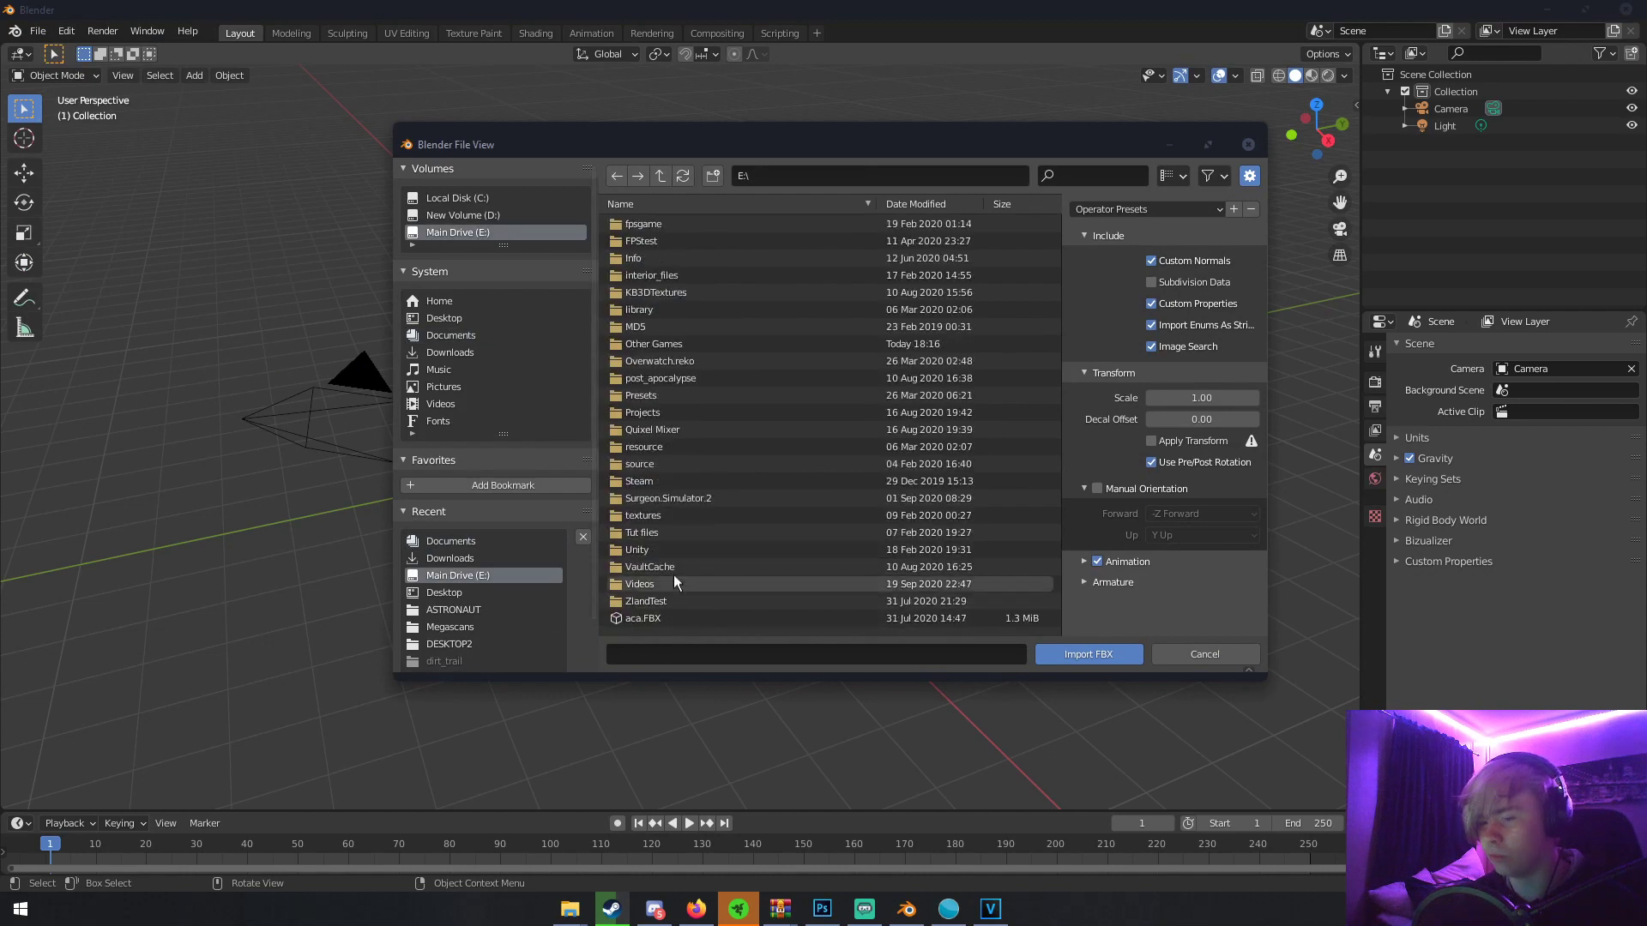
double_click(697, 597)
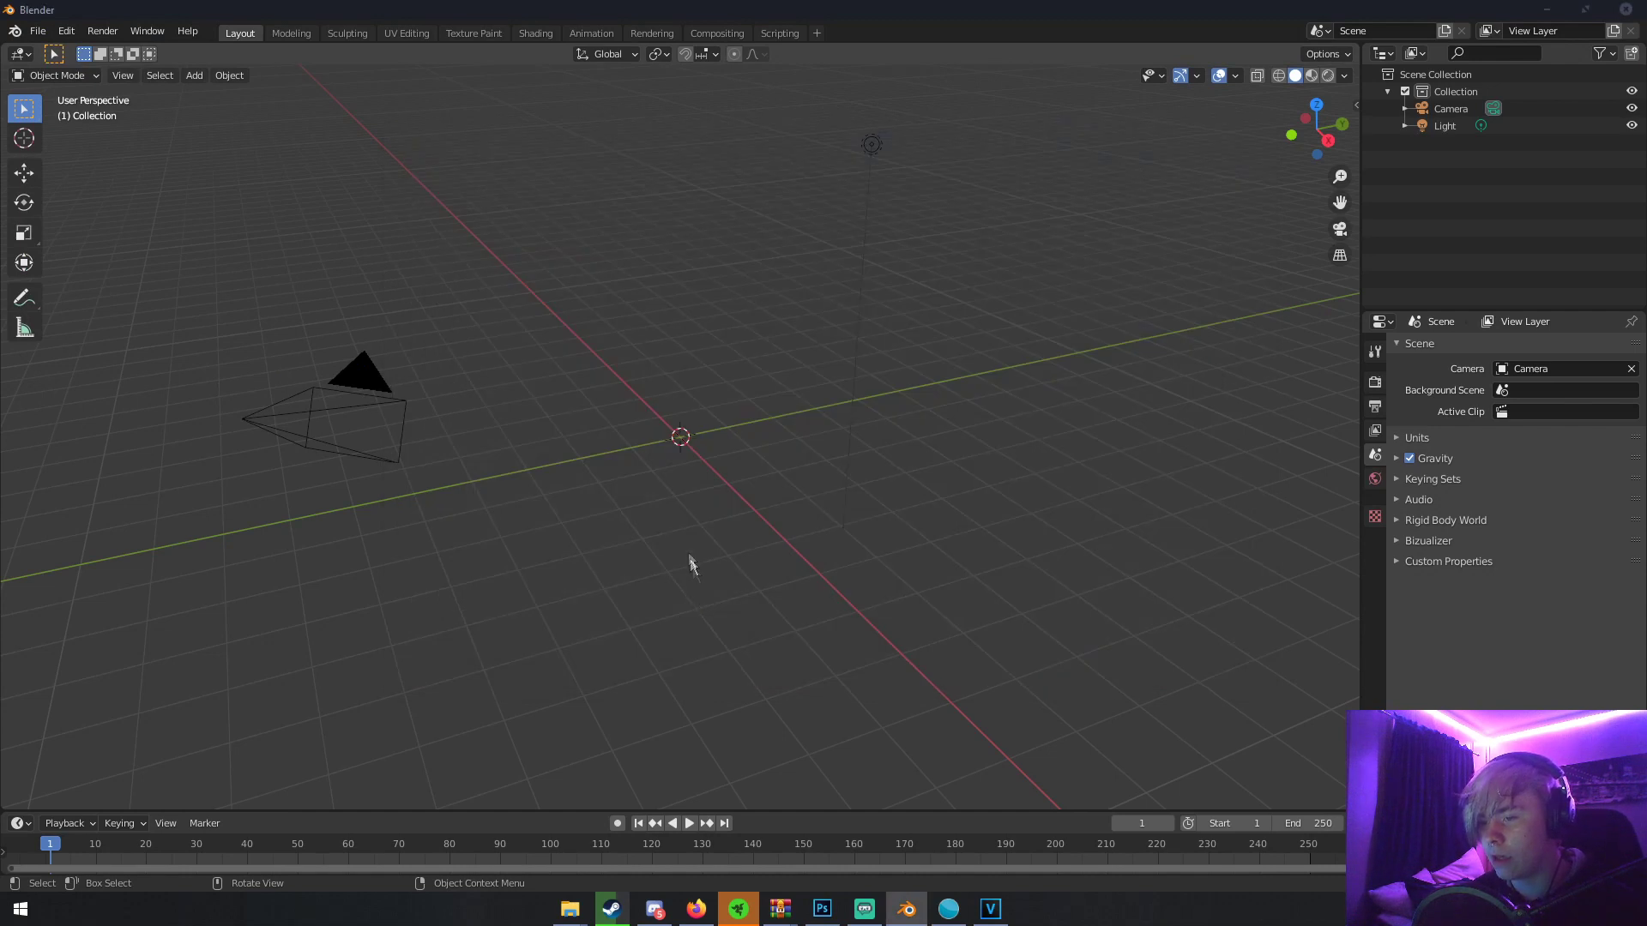
mouse_move(690, 486)
middle_down()
mouse_move(800, 456)
mouse_move(717, 489)
middle_up()
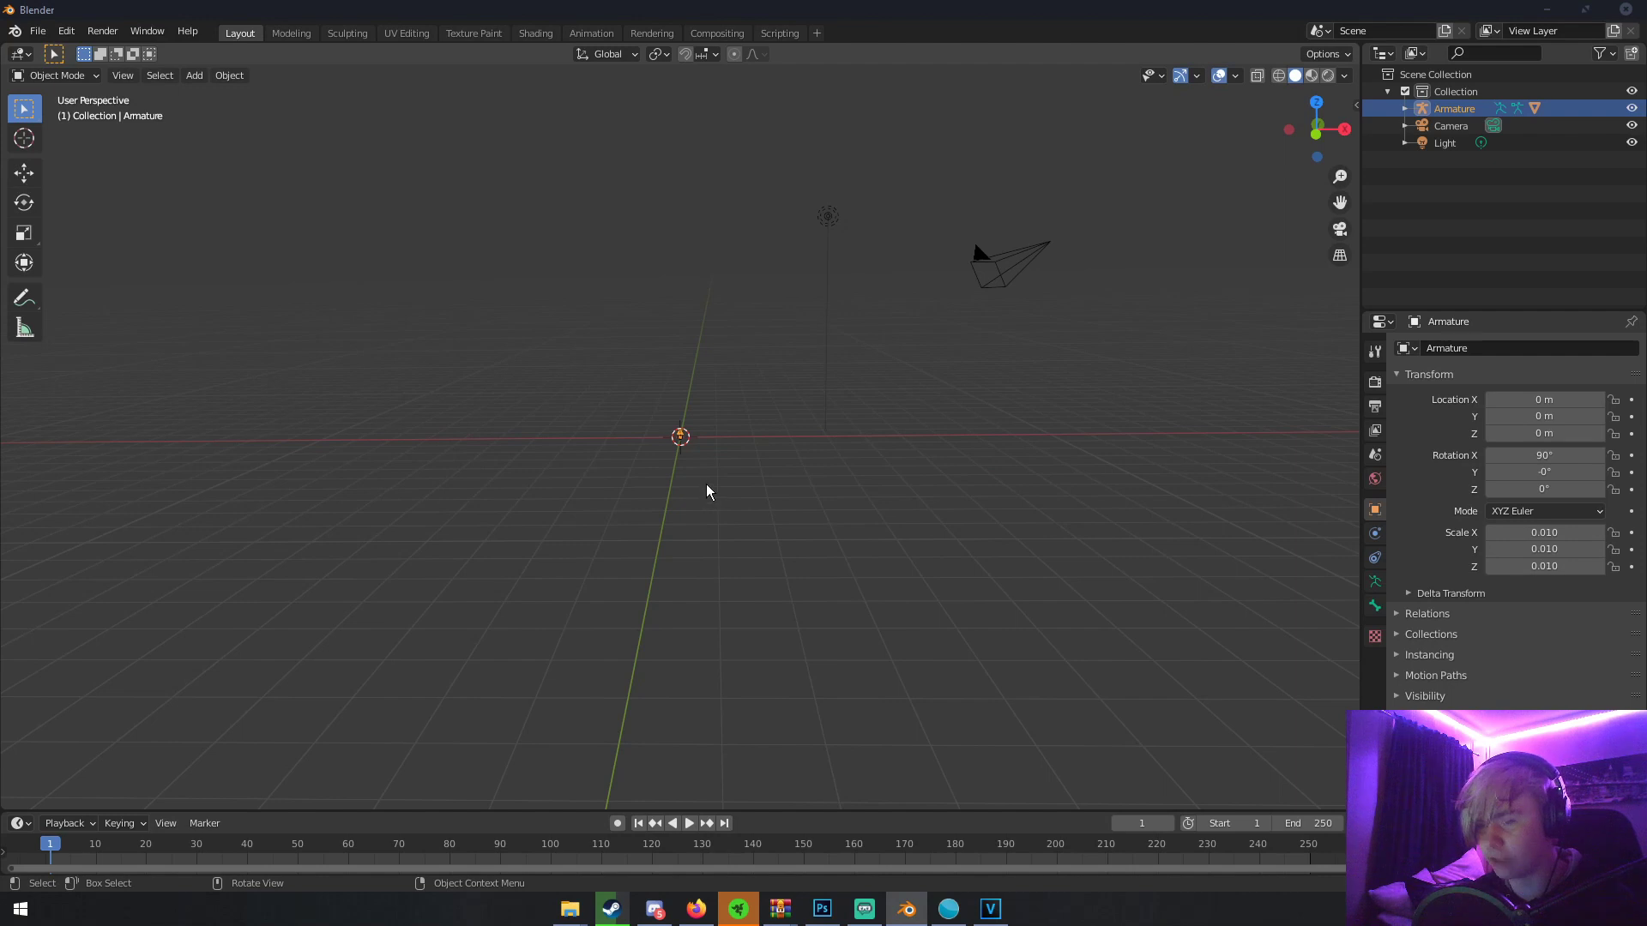
key(s)
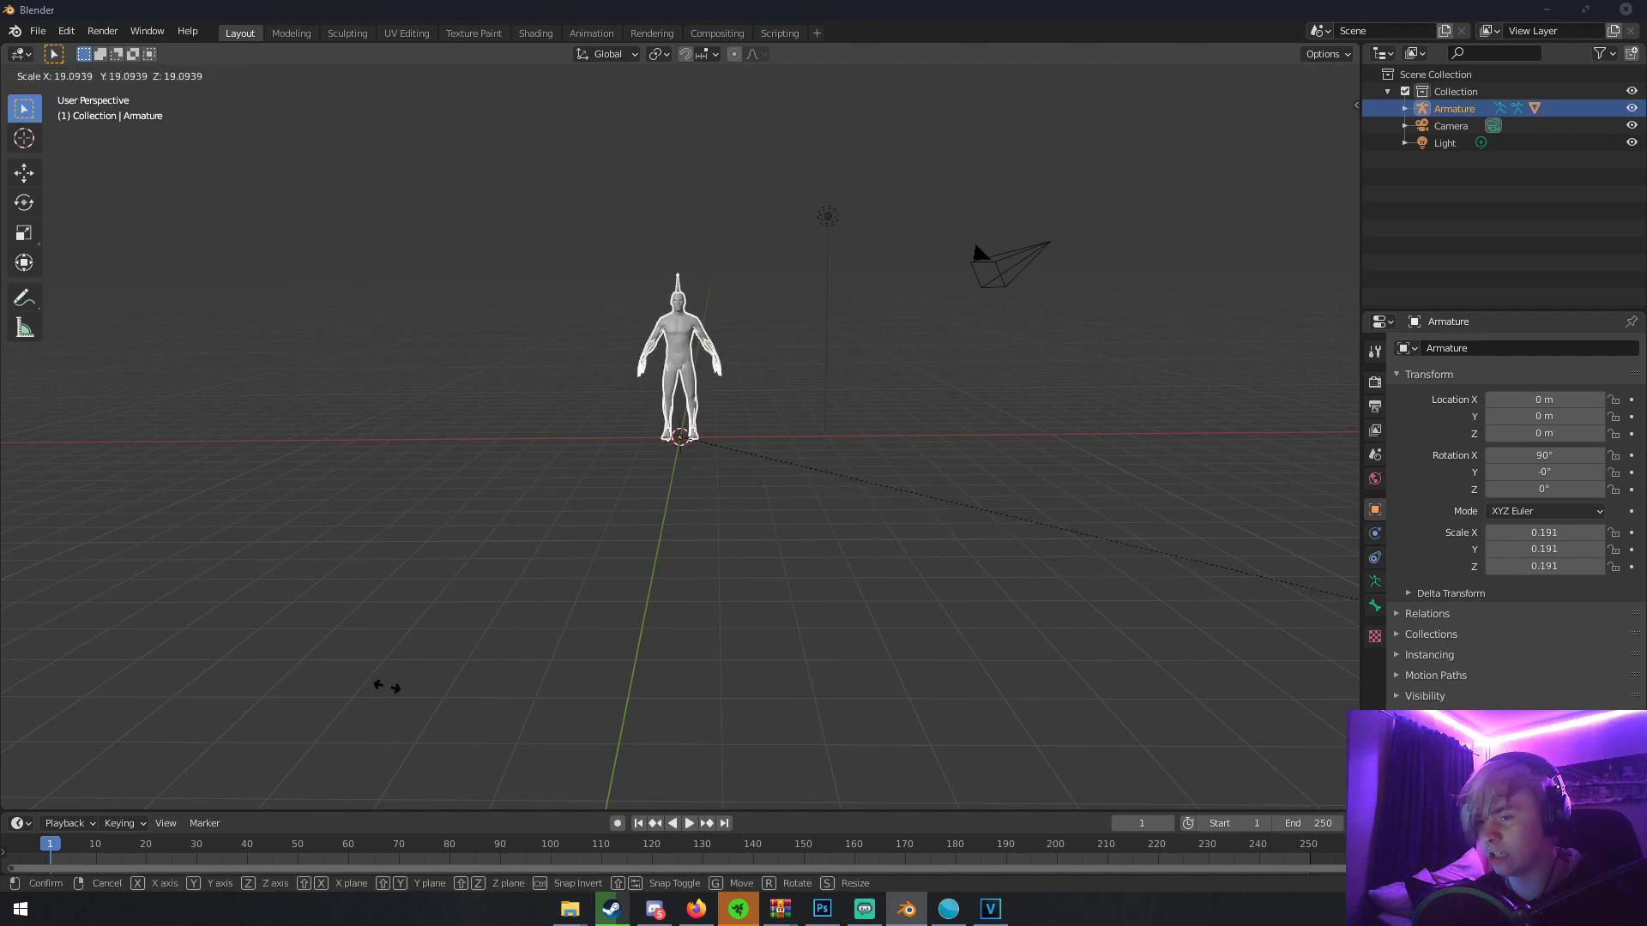
- Set the armature scale to 0.317, then trial-move the Group1 body mesh and undo it
click(933, 708)
middle_drag(934, 708, 698, 420)
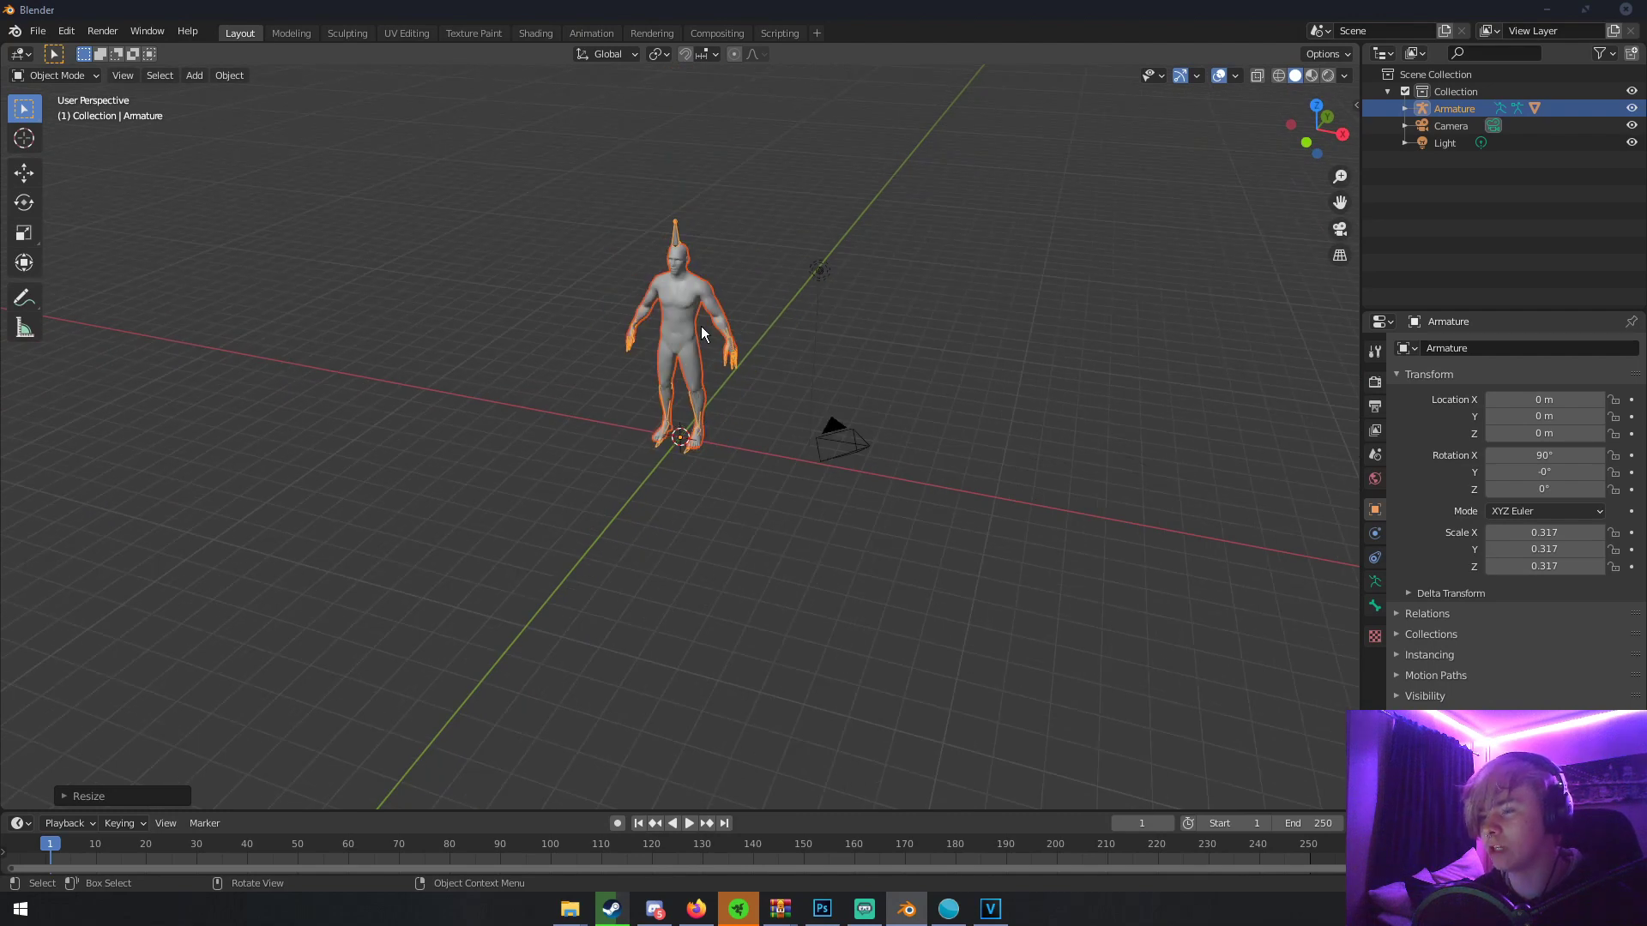
click(1446, 113)
click(1404, 108)
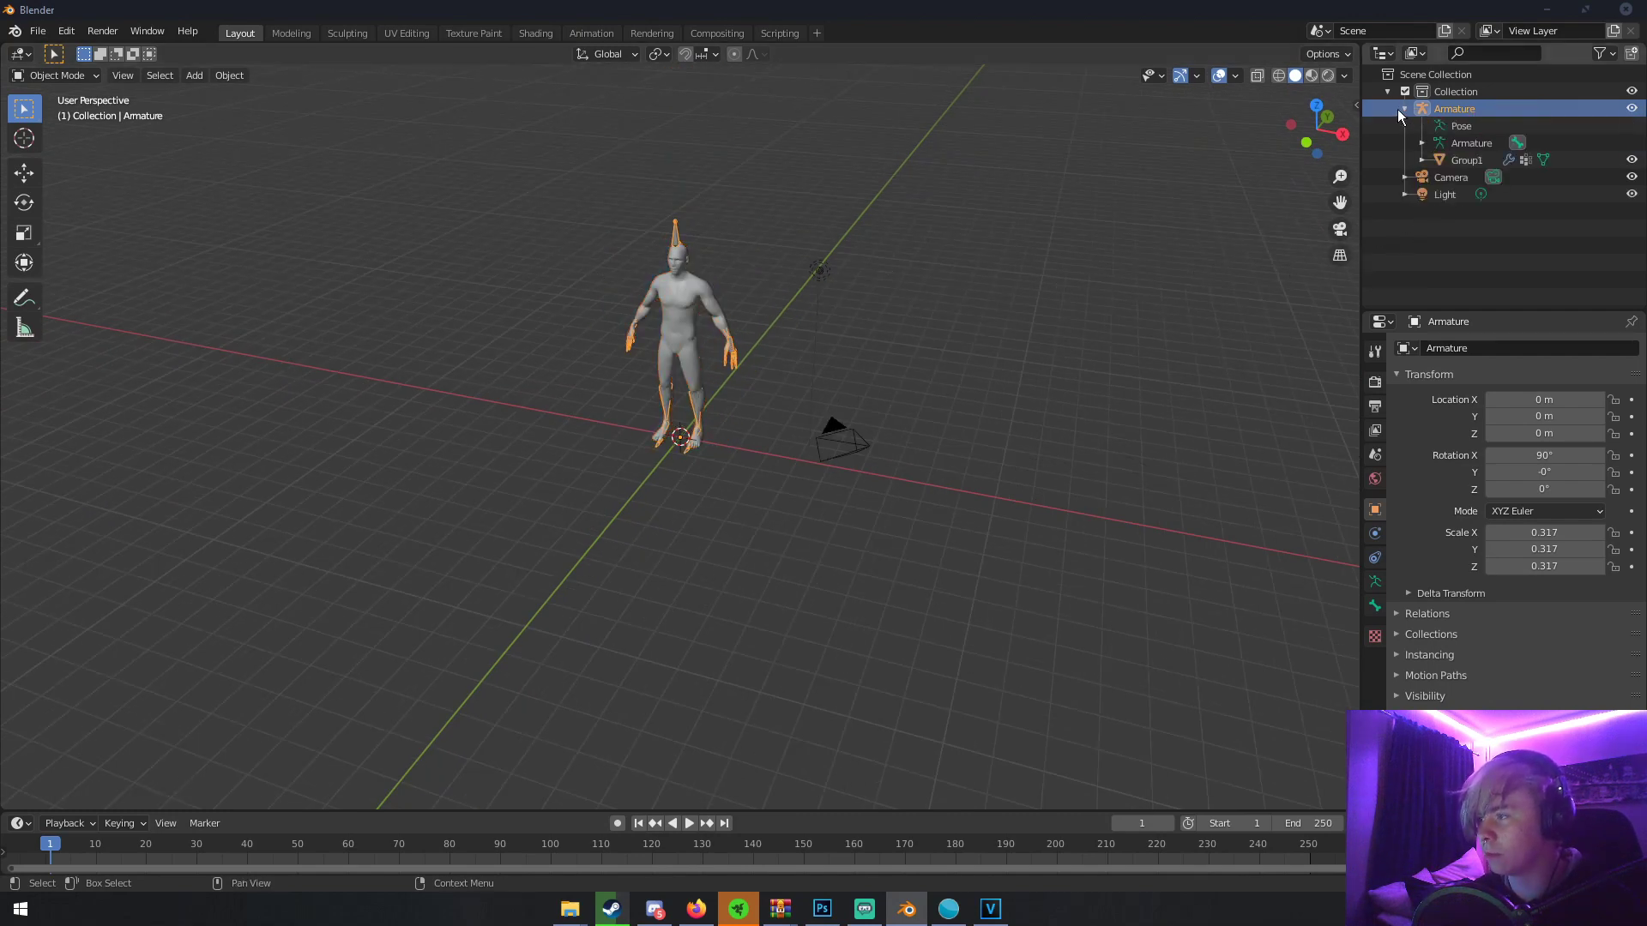
click(1461, 160)
key(g)
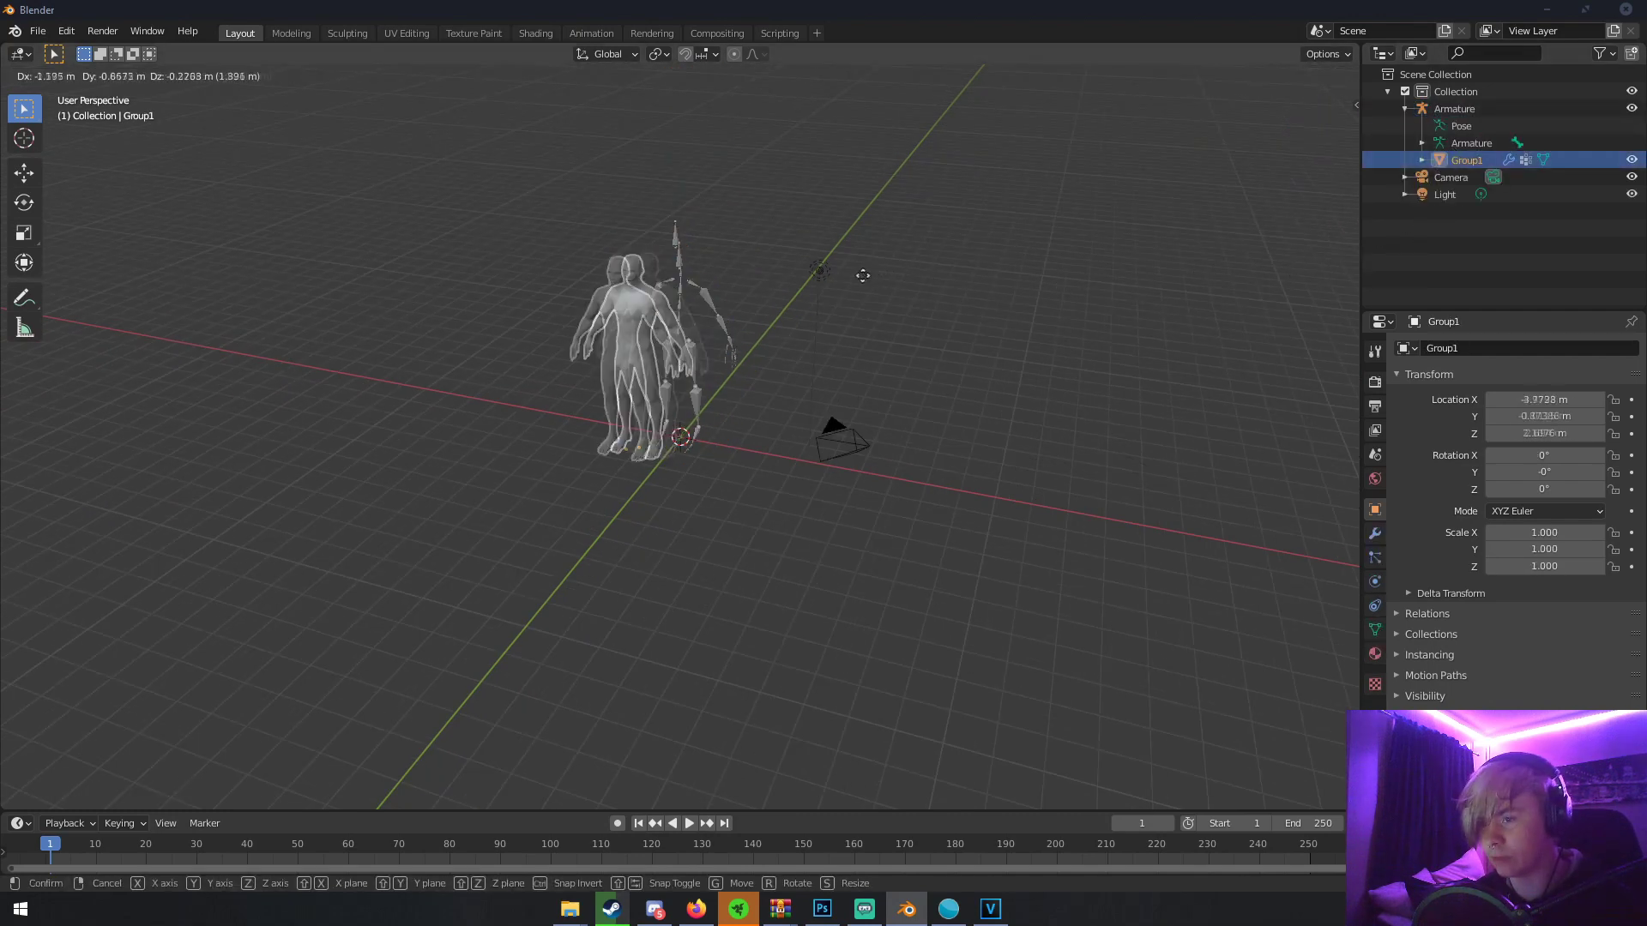
click(836, 283)
key(ctrl+z)
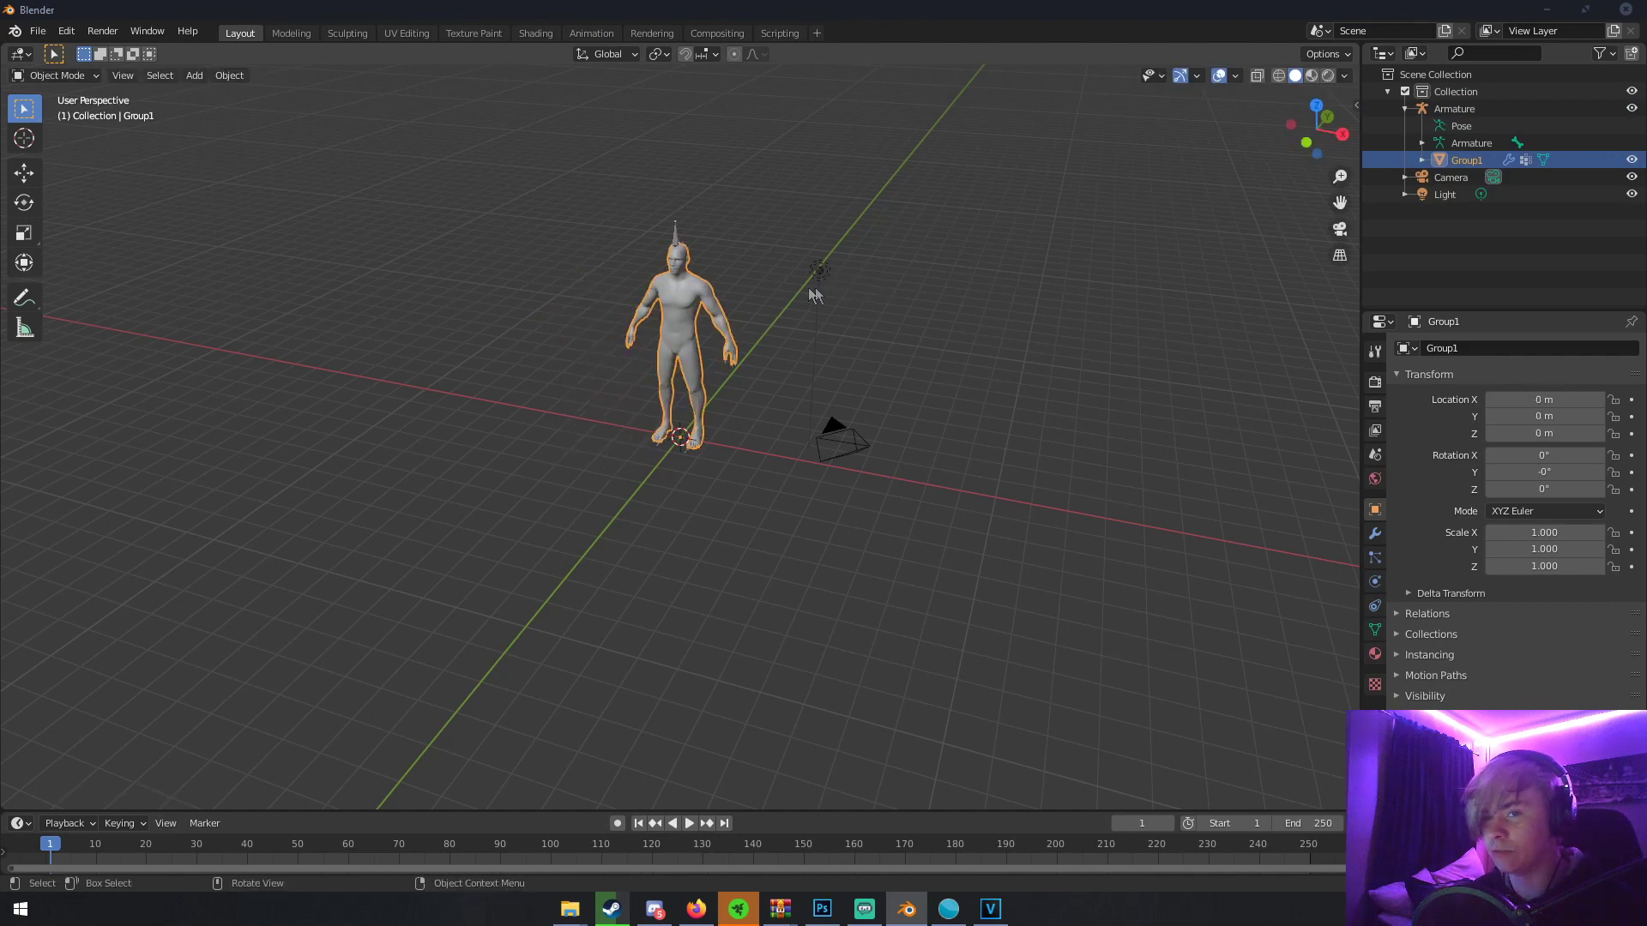
- Reselect the Armature and move the Group1 body mesh aside again, undoing the move
middle_drag(815, 287, 858, 274)
scroll(1319, 196, up, 3)
click(1404, 108)
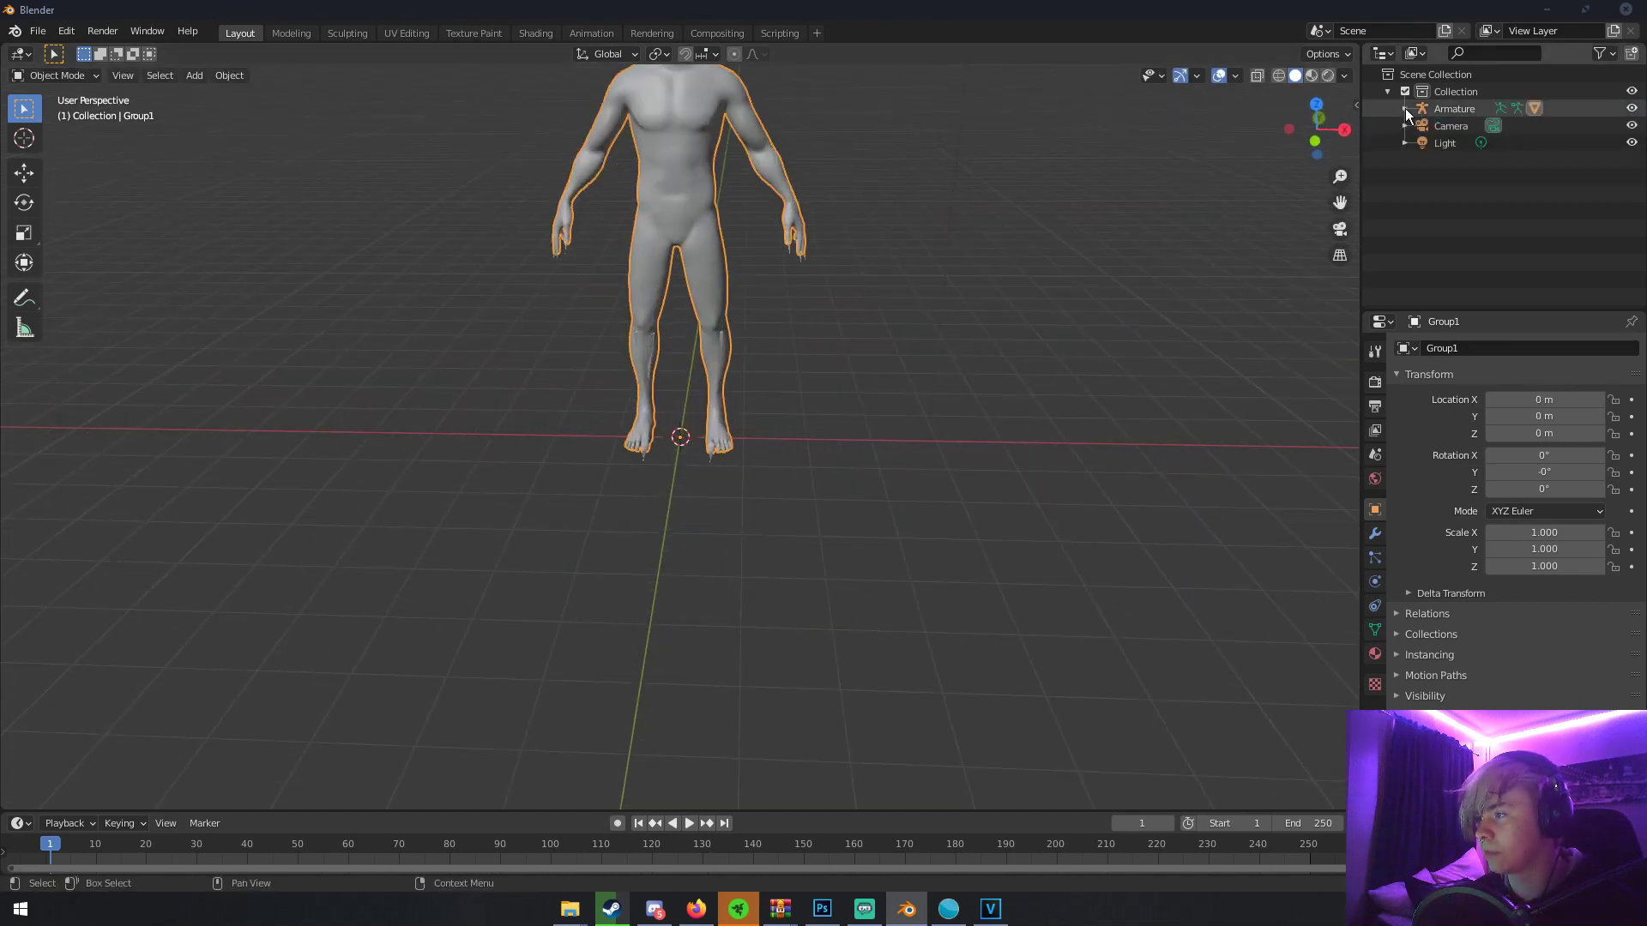
click(1454, 109)
middle_drag(702, 152, 812, 171)
scroll(813, 177, down, 3)
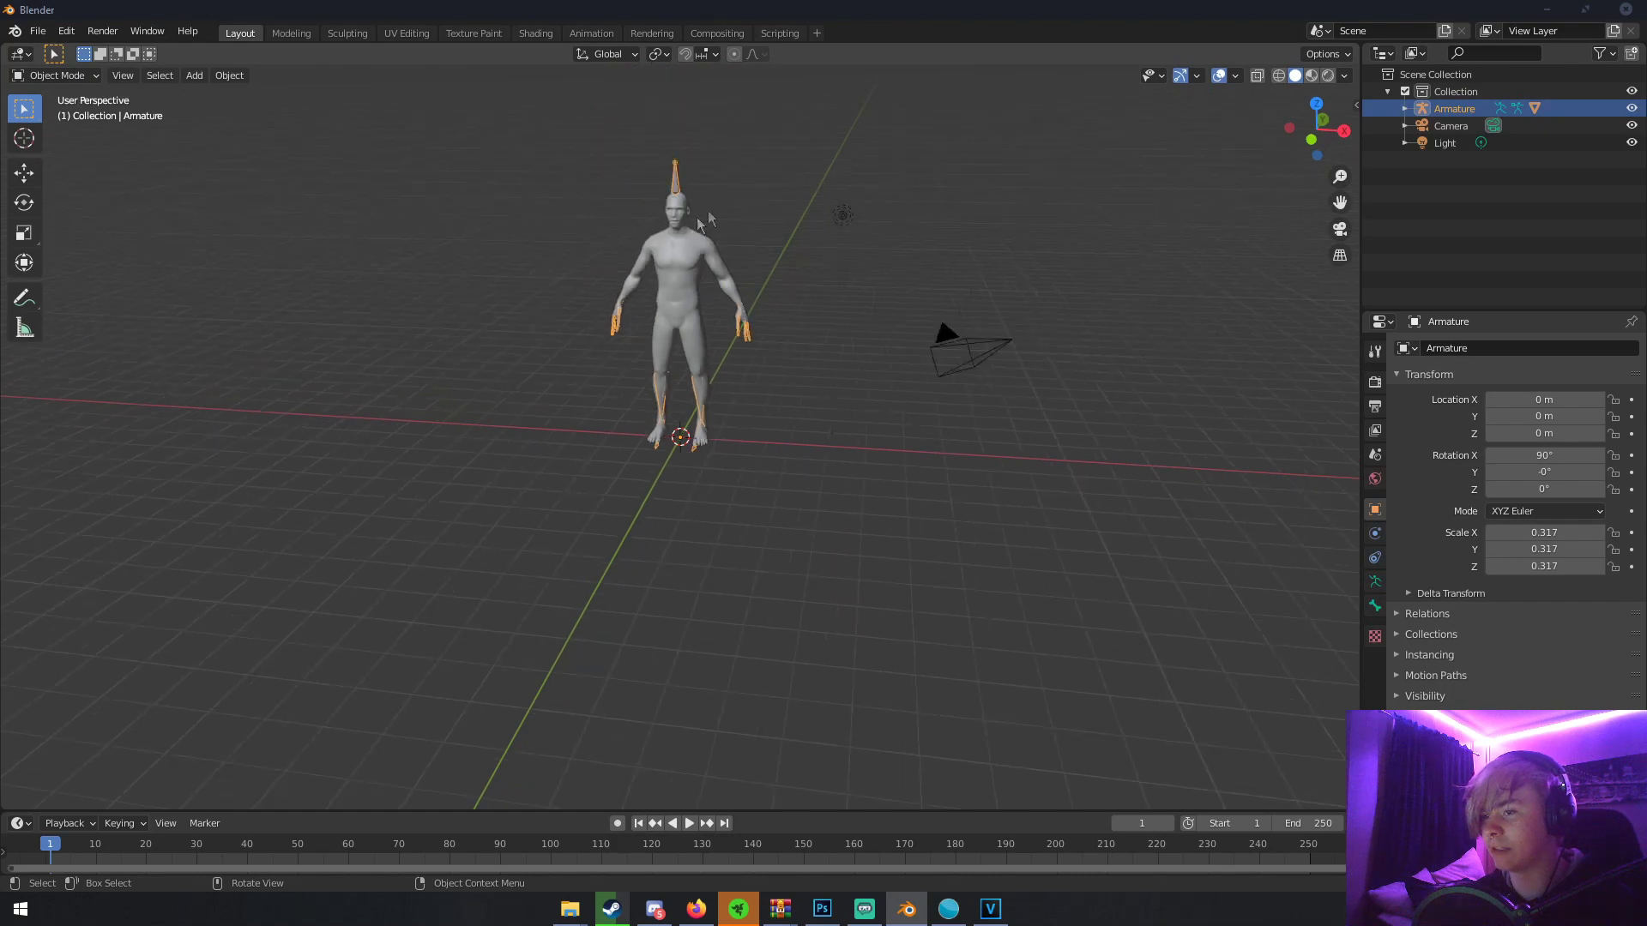
click(697, 245)
key(g)
click(592, 240)
key(ctrl+z)
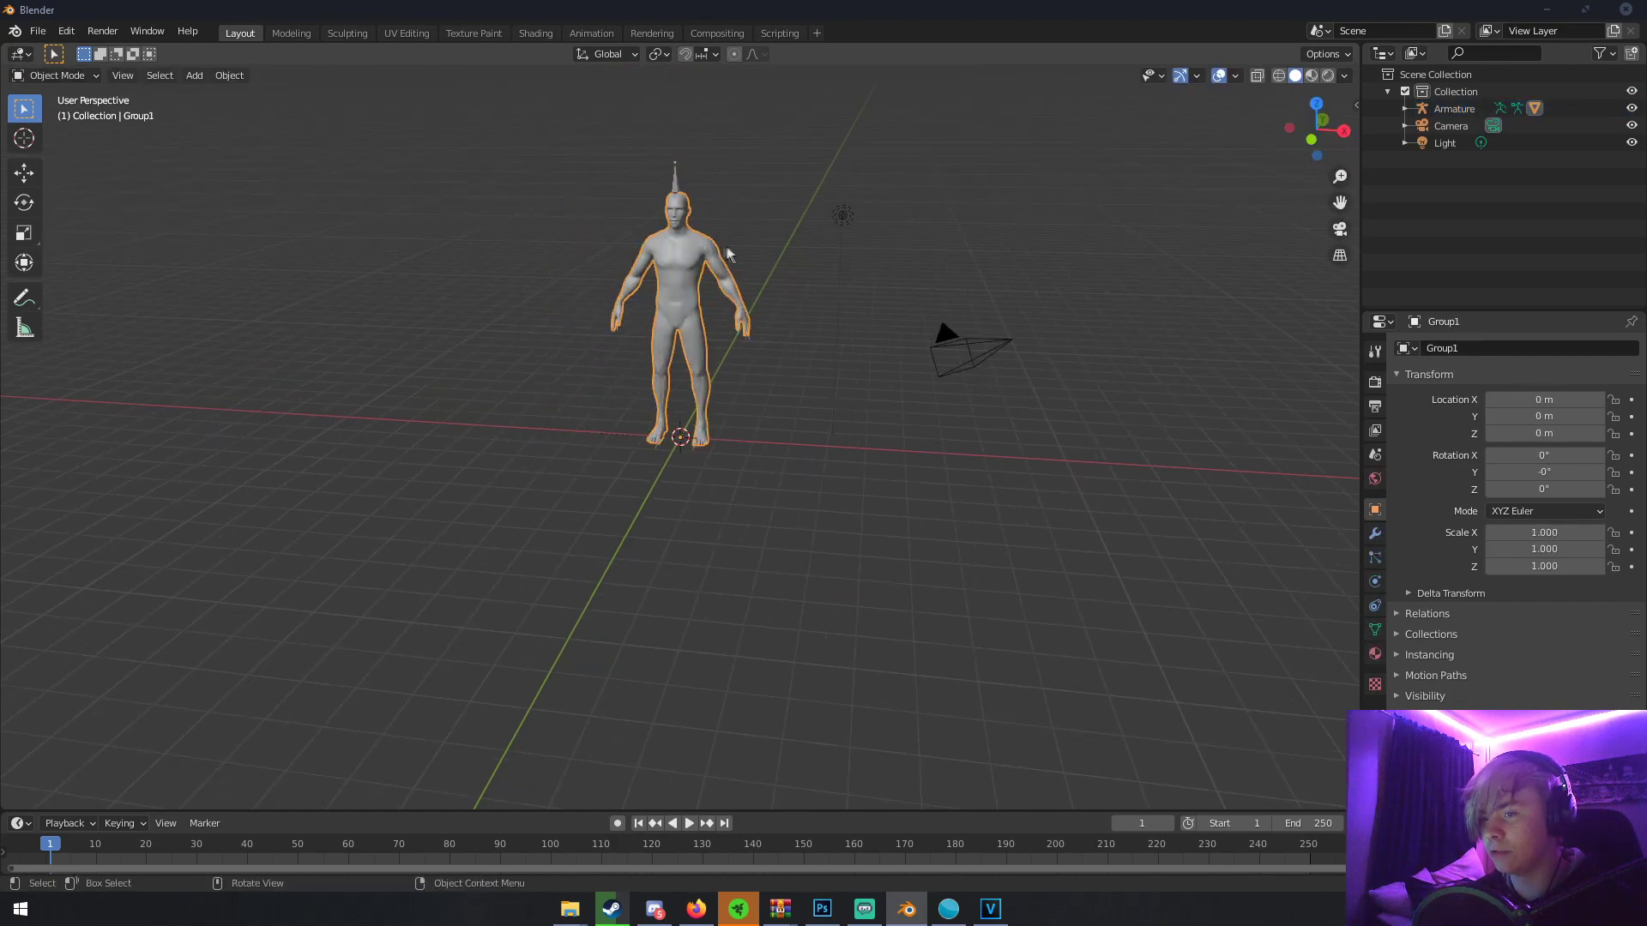
- Trial-move the armature and undo it, leaving it at location 0, 0, 0
click(666, 182)
key(g)
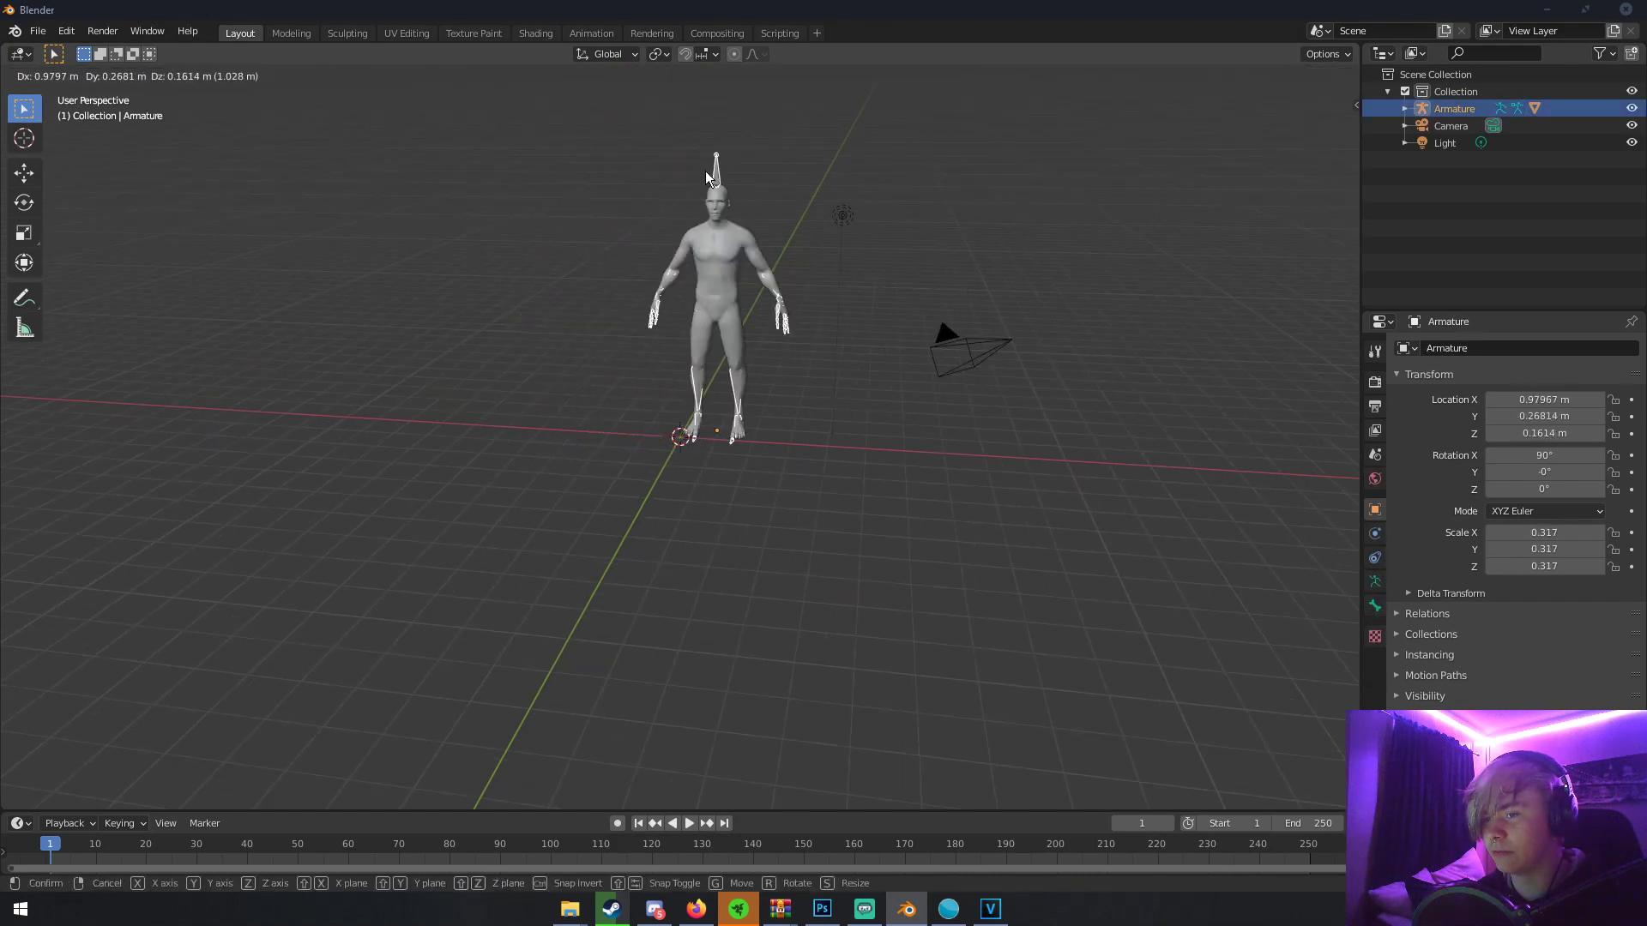
click(714, 177)
key(ctrl+z)
middle_drag(822, 305, 747, 378)
scroll(727, 353, up, 3)
key(z)
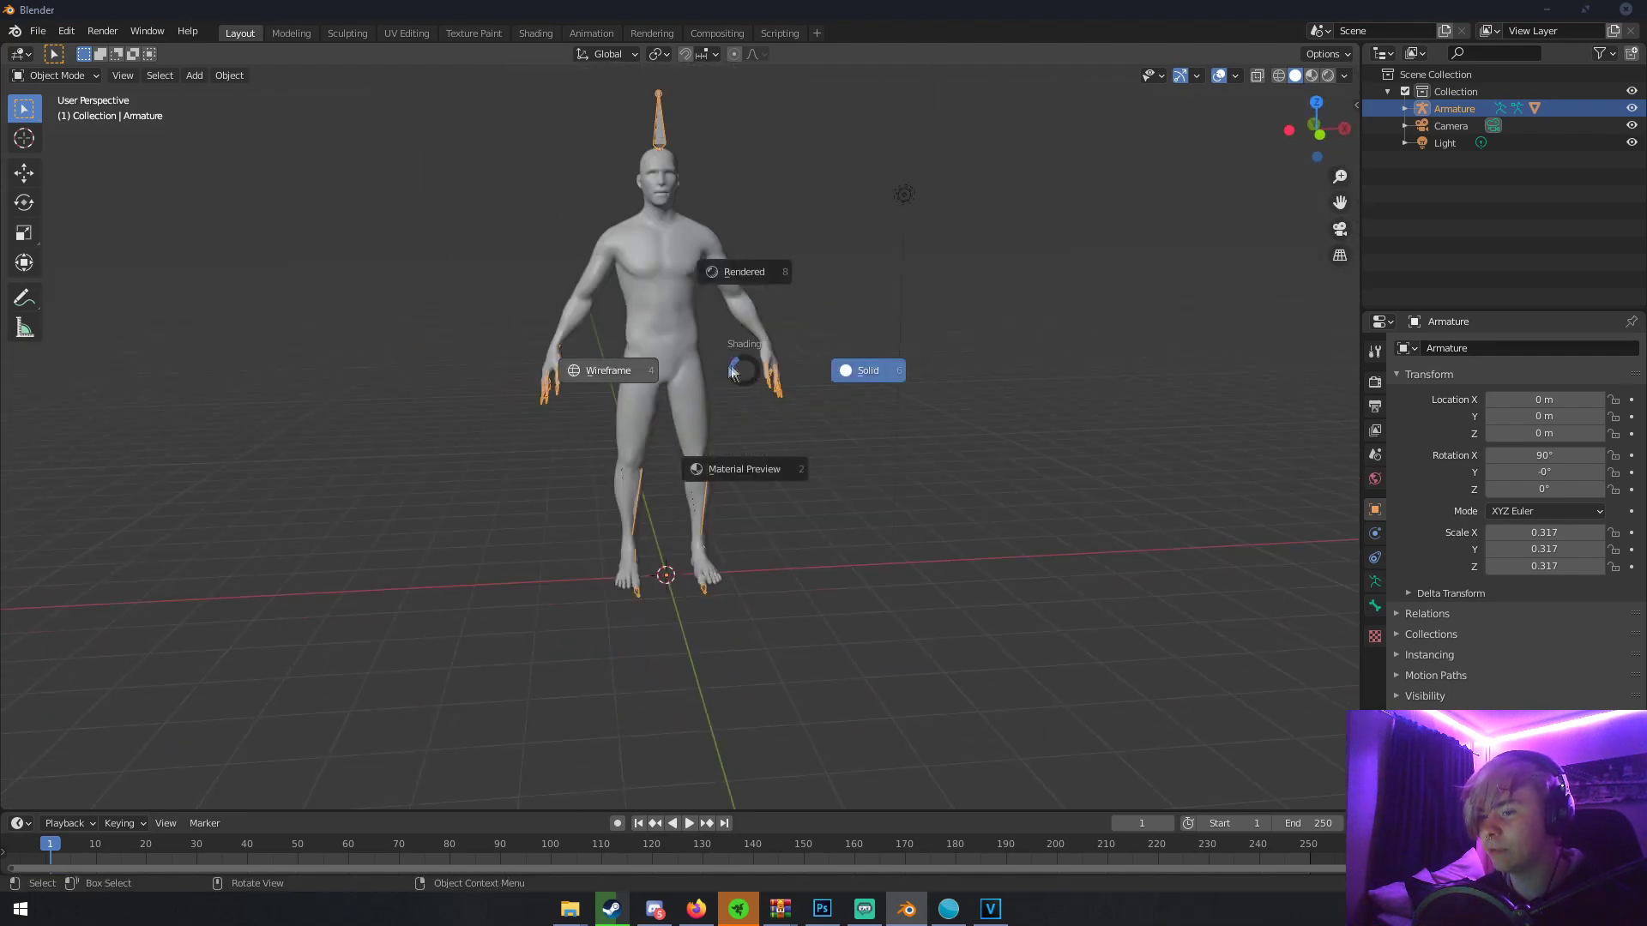
click(642, 371)
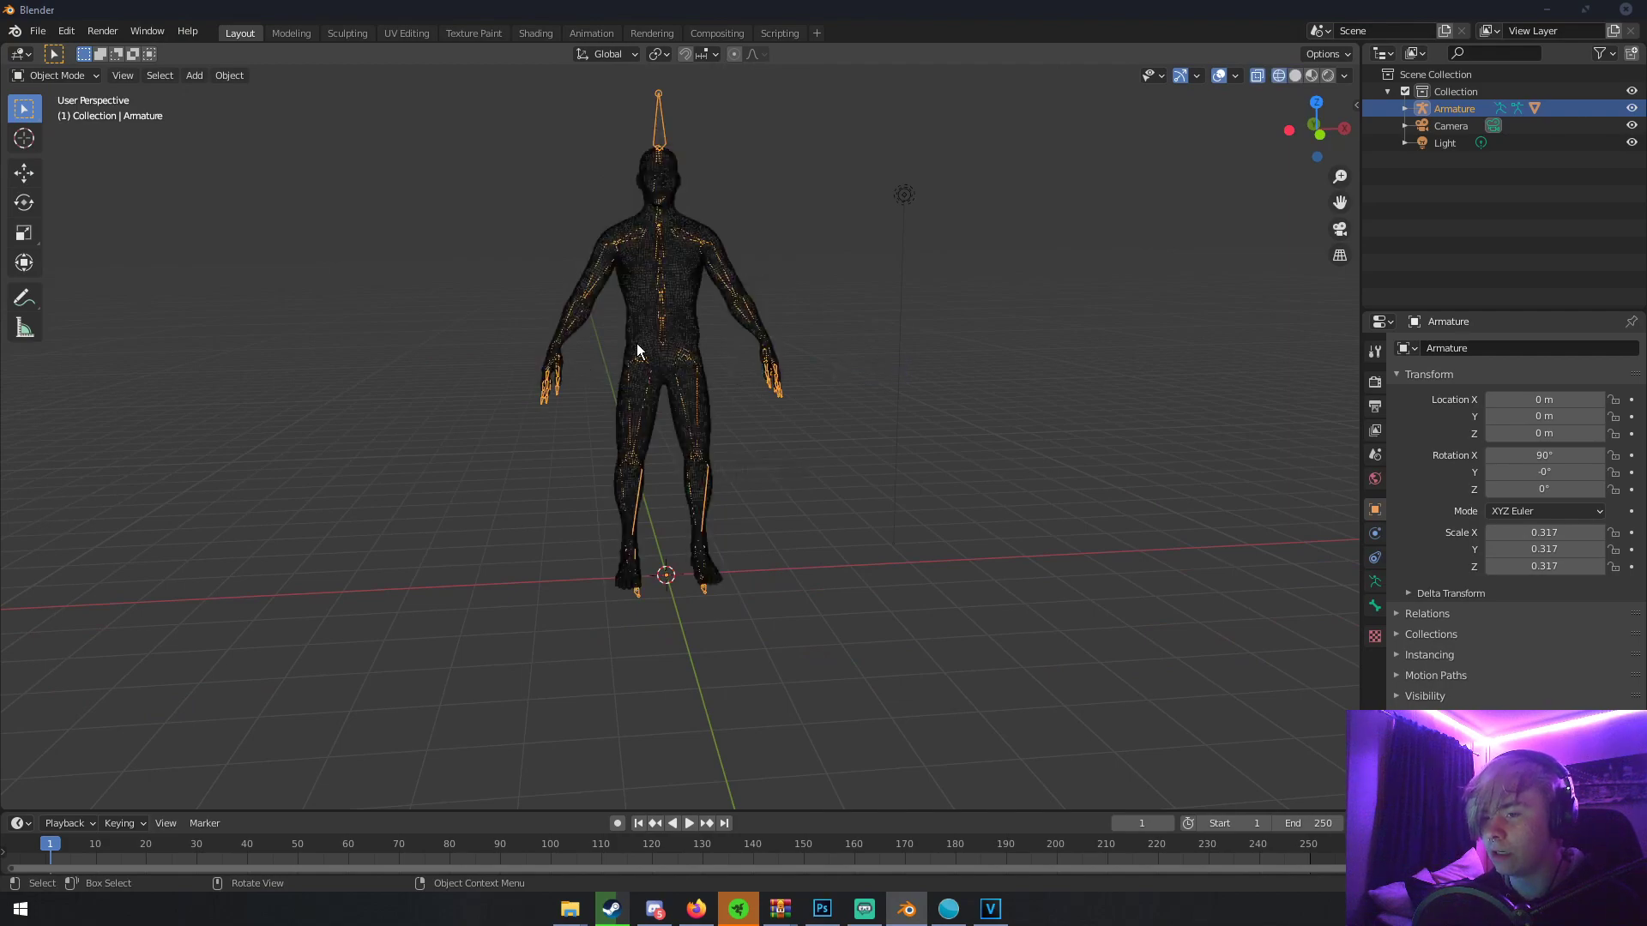
mouse_move(644, 371)
middle_down()
mouse_move(901, 360)
mouse_move(704, 371)
mouse_move(739, 507)
mouse_move(821, 503)
mouse_move(839, 482)
mouse_move(806, 540)
middle_up()
scroll(819, 511, up, 2)
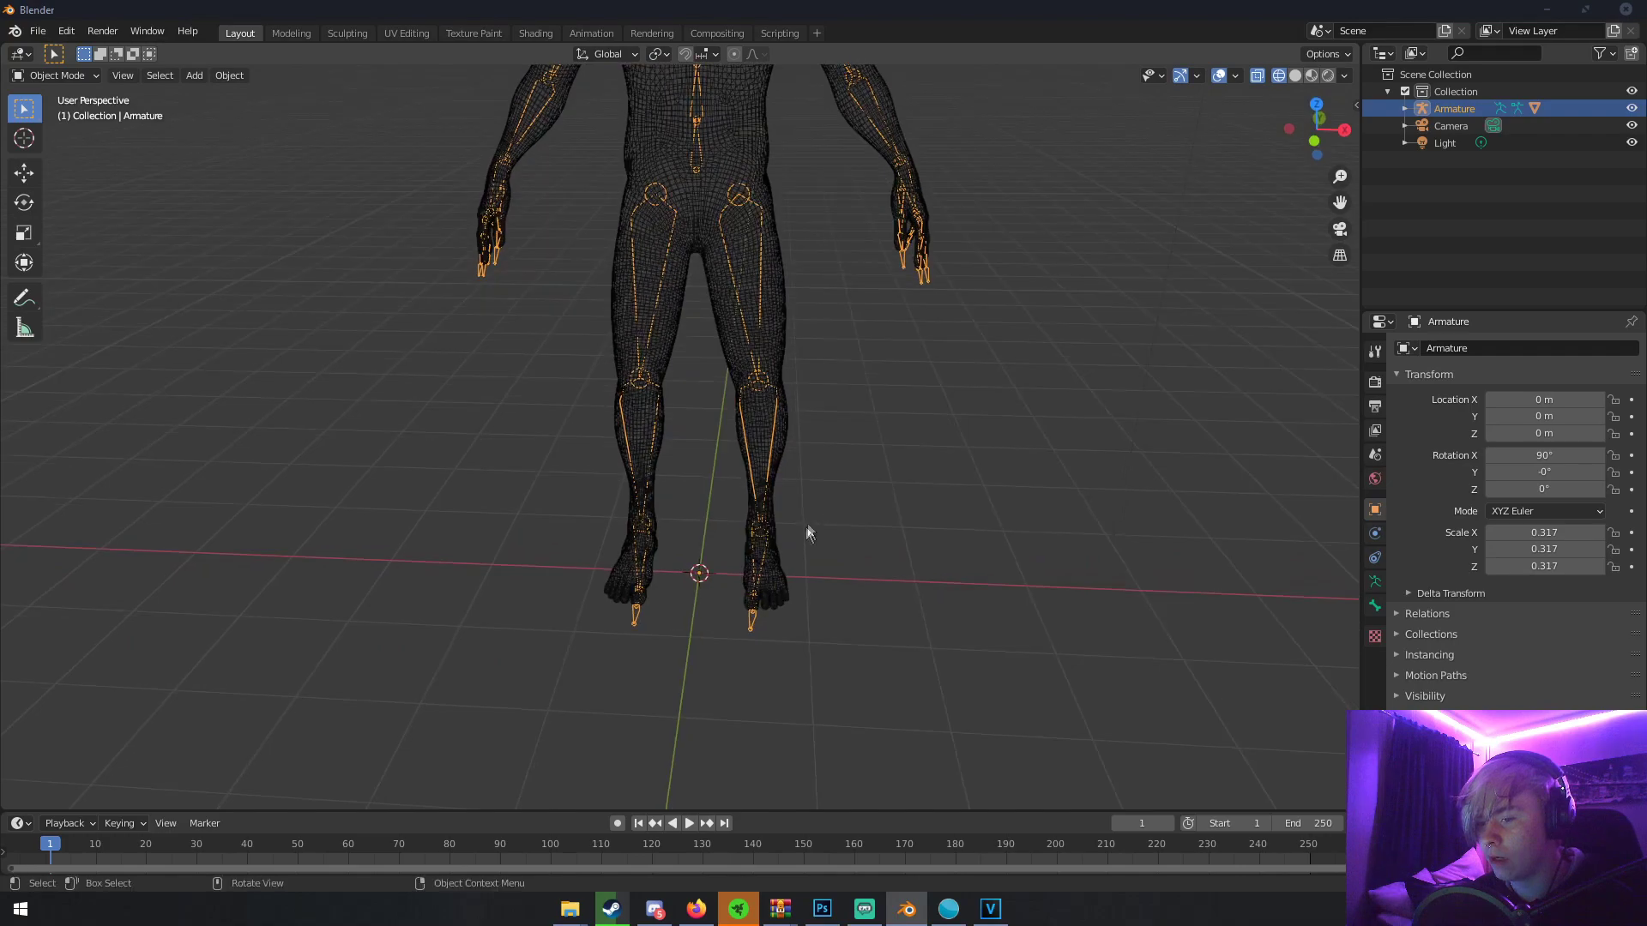
scroll(824, 592, up, 3)
middle_drag(845, 643, 750, 424)
scroll(901, 537, up, 2)
scroll(879, 583, down, 3)
scroll(789, 348, down, 2)
scroll(816, 357, down, 2)
scroll(779, 320, down, 2)
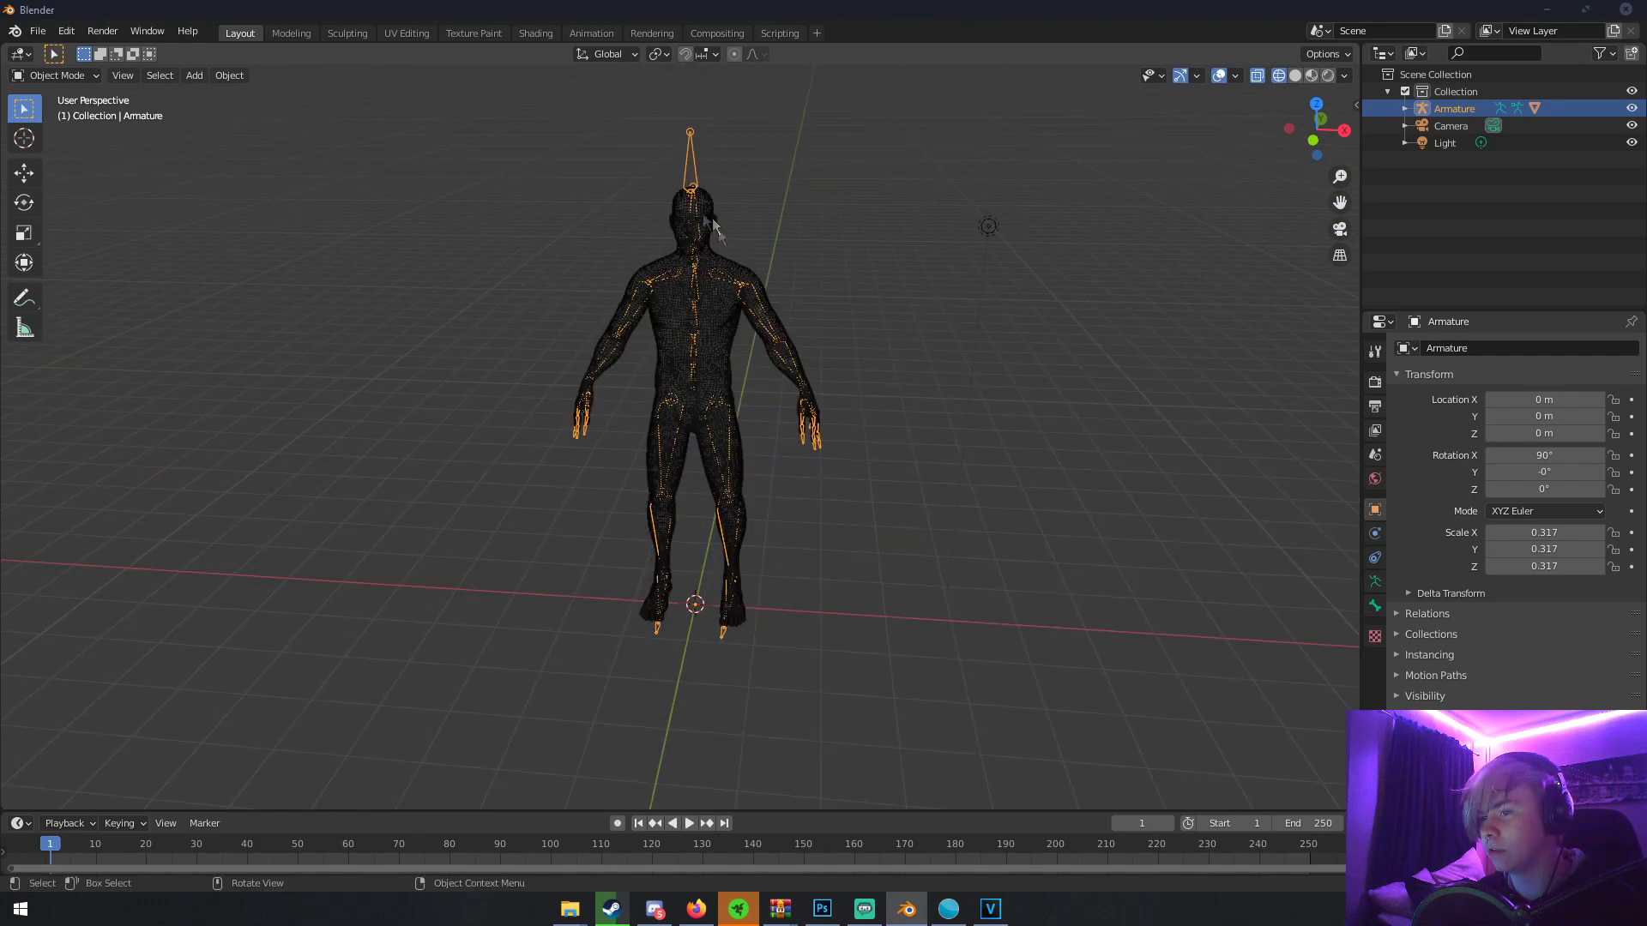
key(z)
click(838, 258)
scroll(644, 259, up, 3)
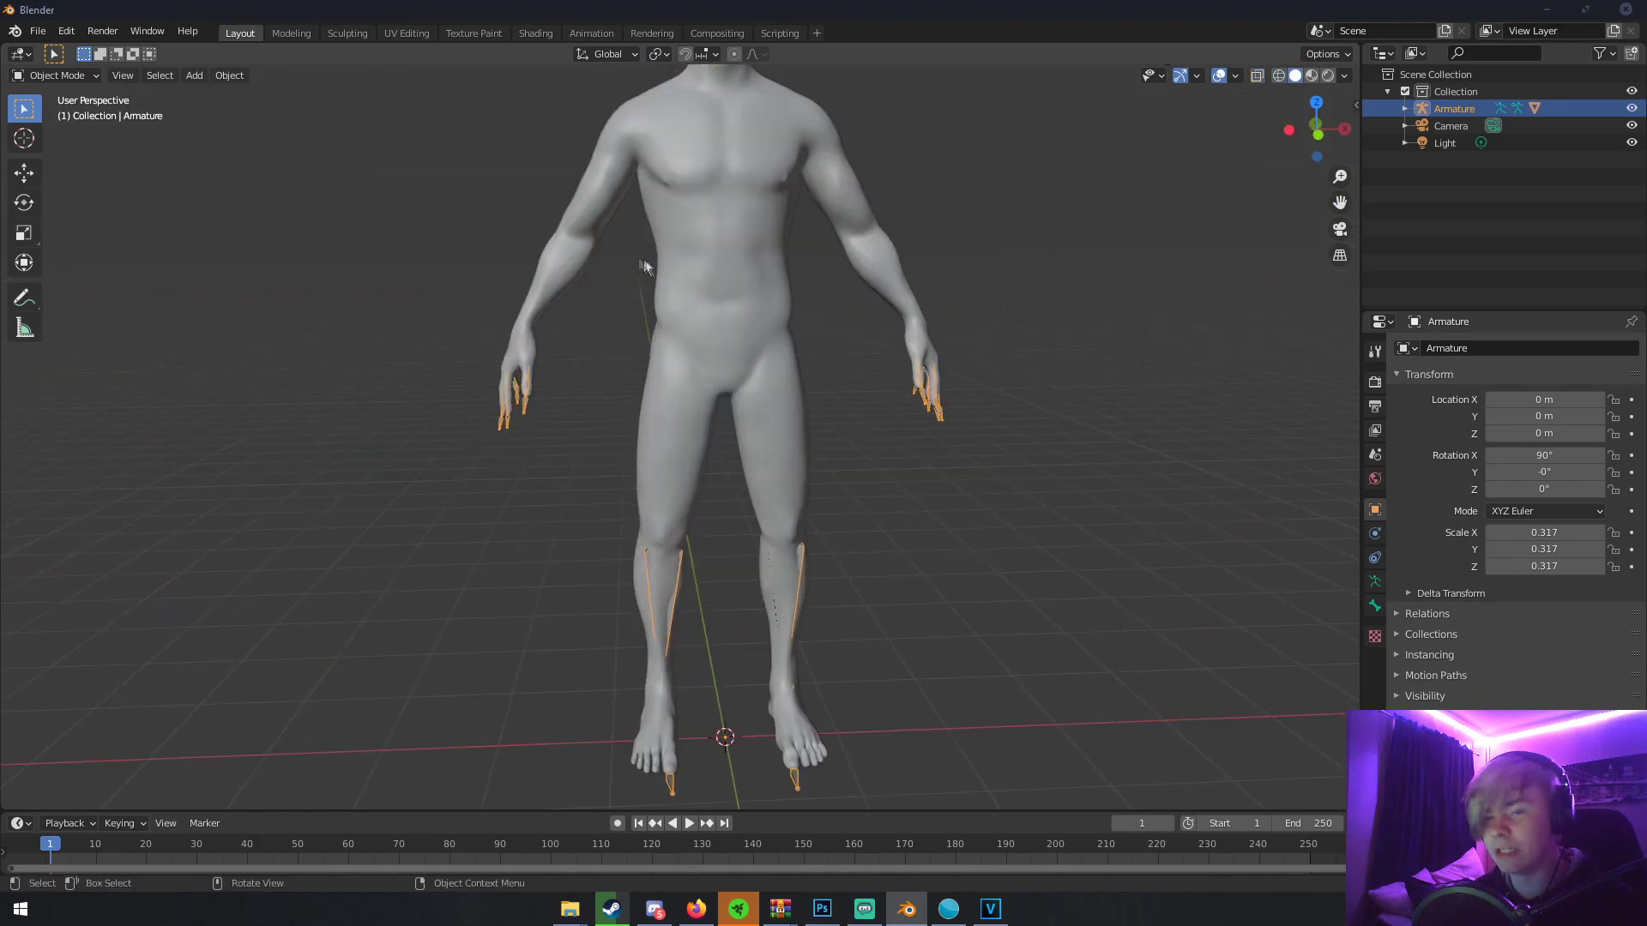
scroll(601, 381, down, 2)
scroll(607, 364, down, 2)
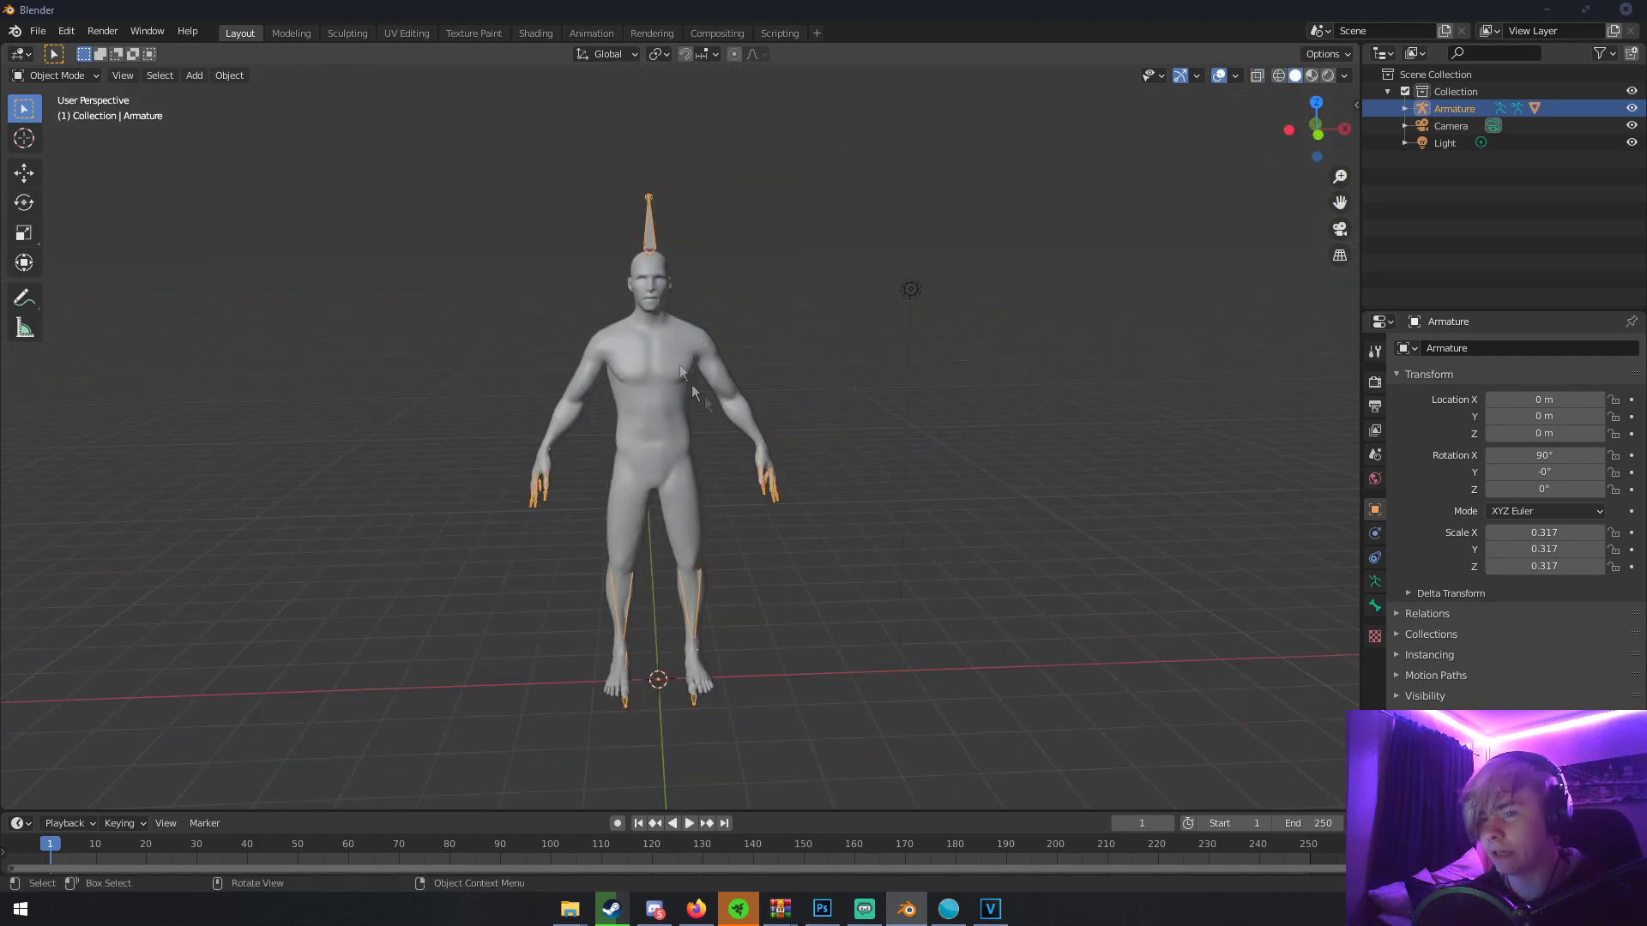
scroll(652, 223, up, 1)
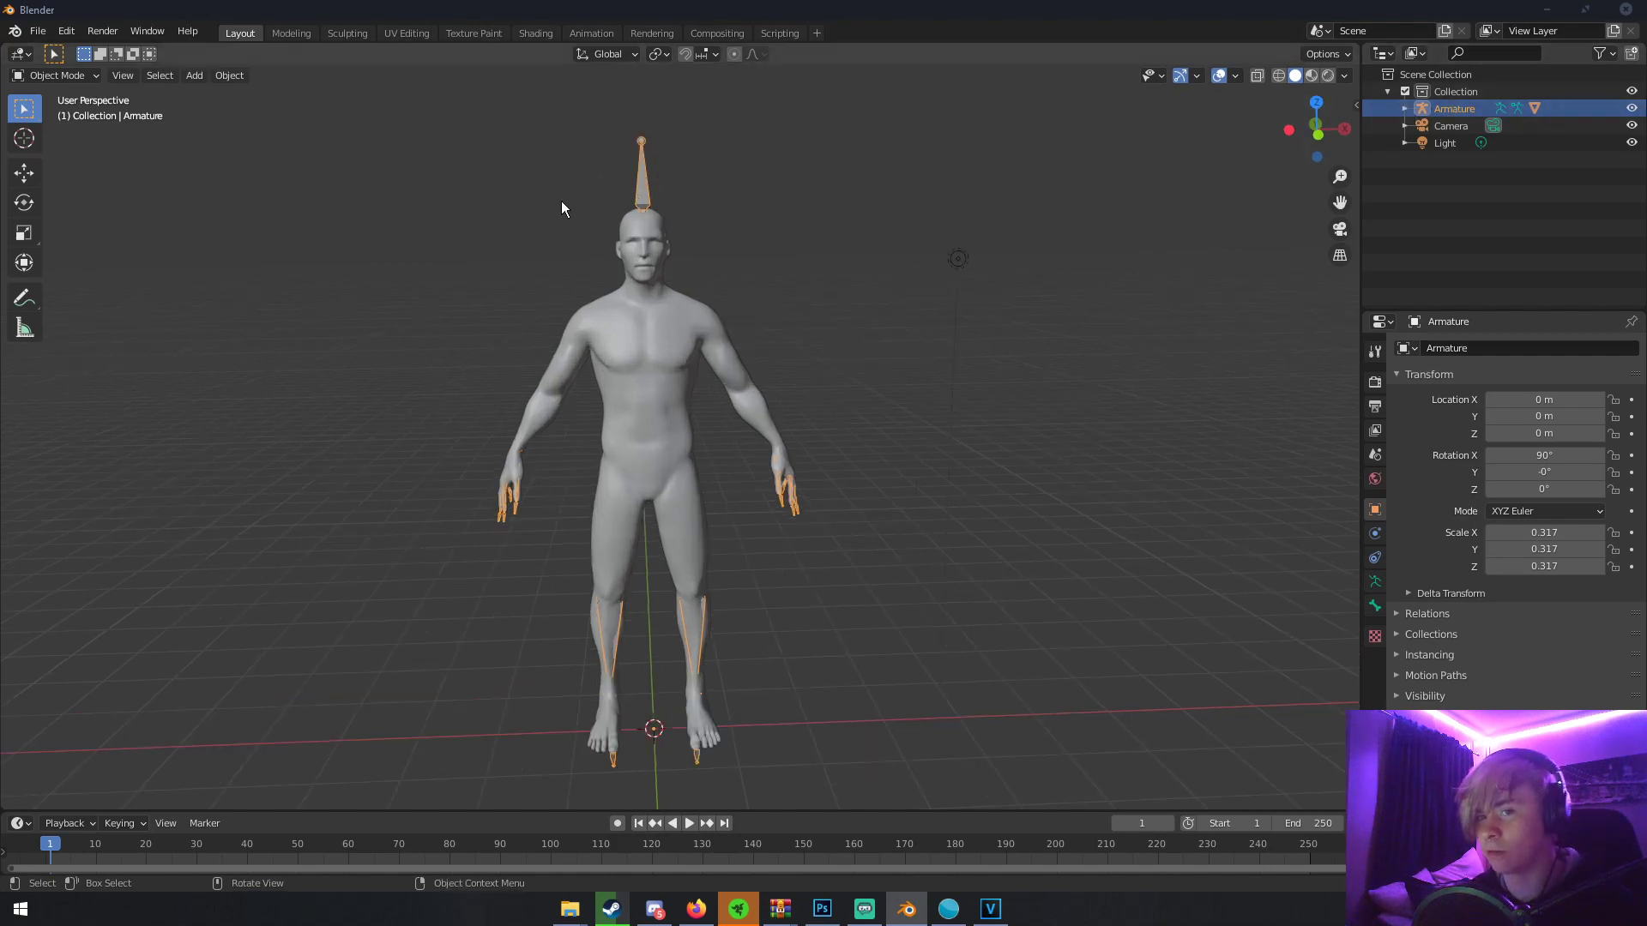
- Switch the armature into Pose Mode and toggle wireframe shading to see the bones
click(69, 79)
click(59, 136)
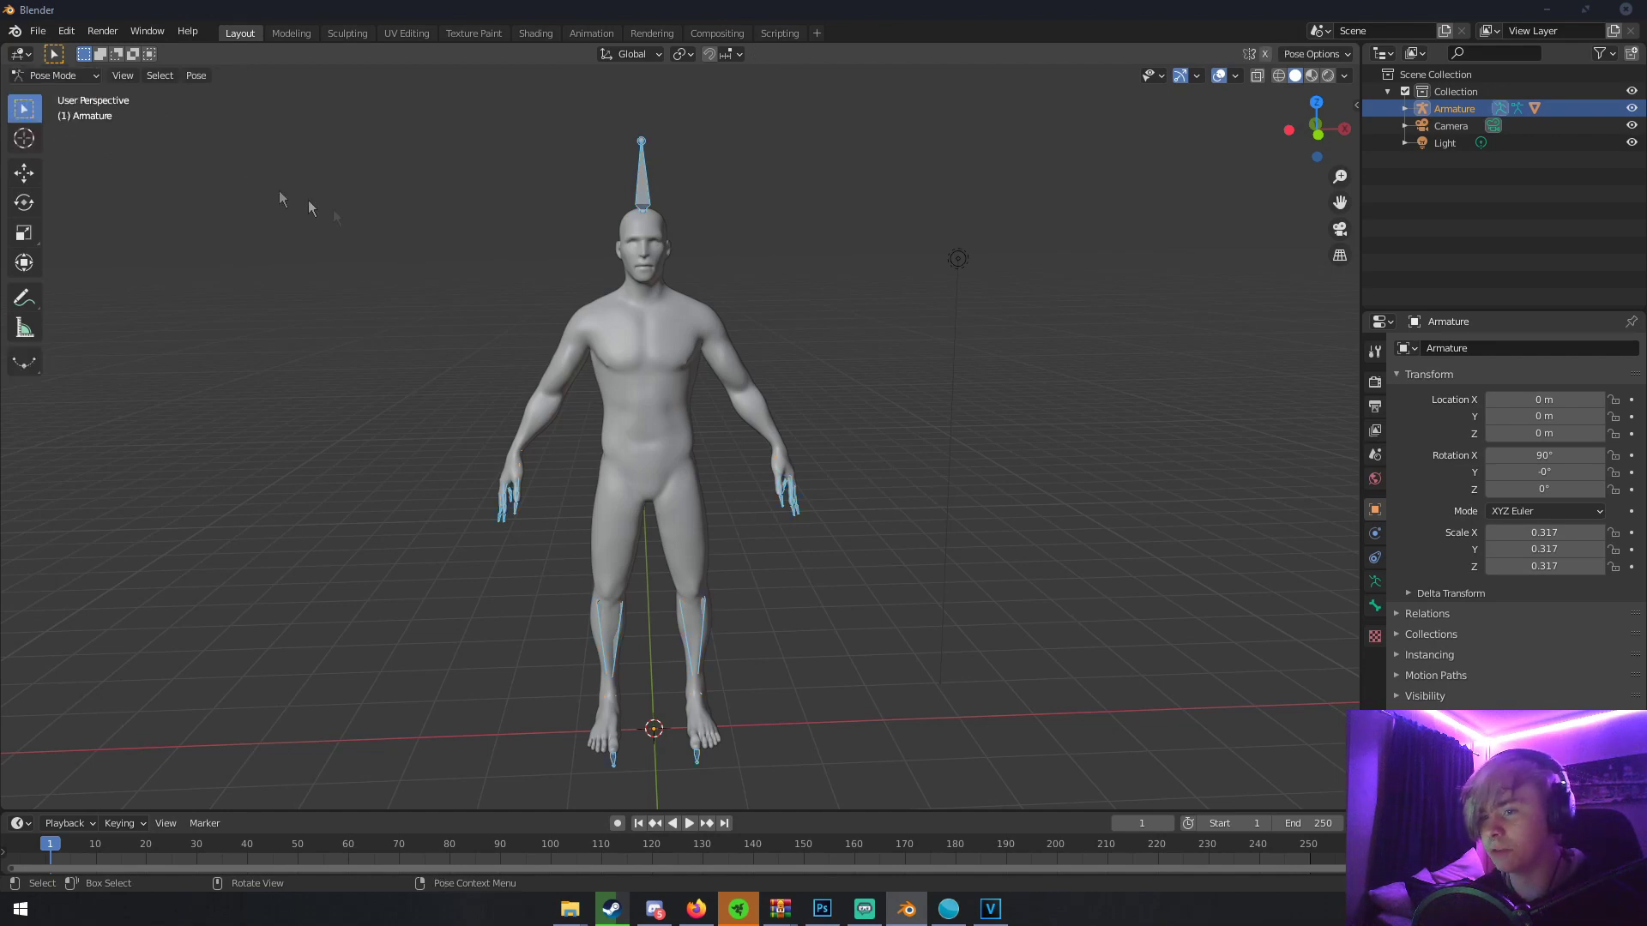
middle_drag(309, 209, 622, 295)
key(z)
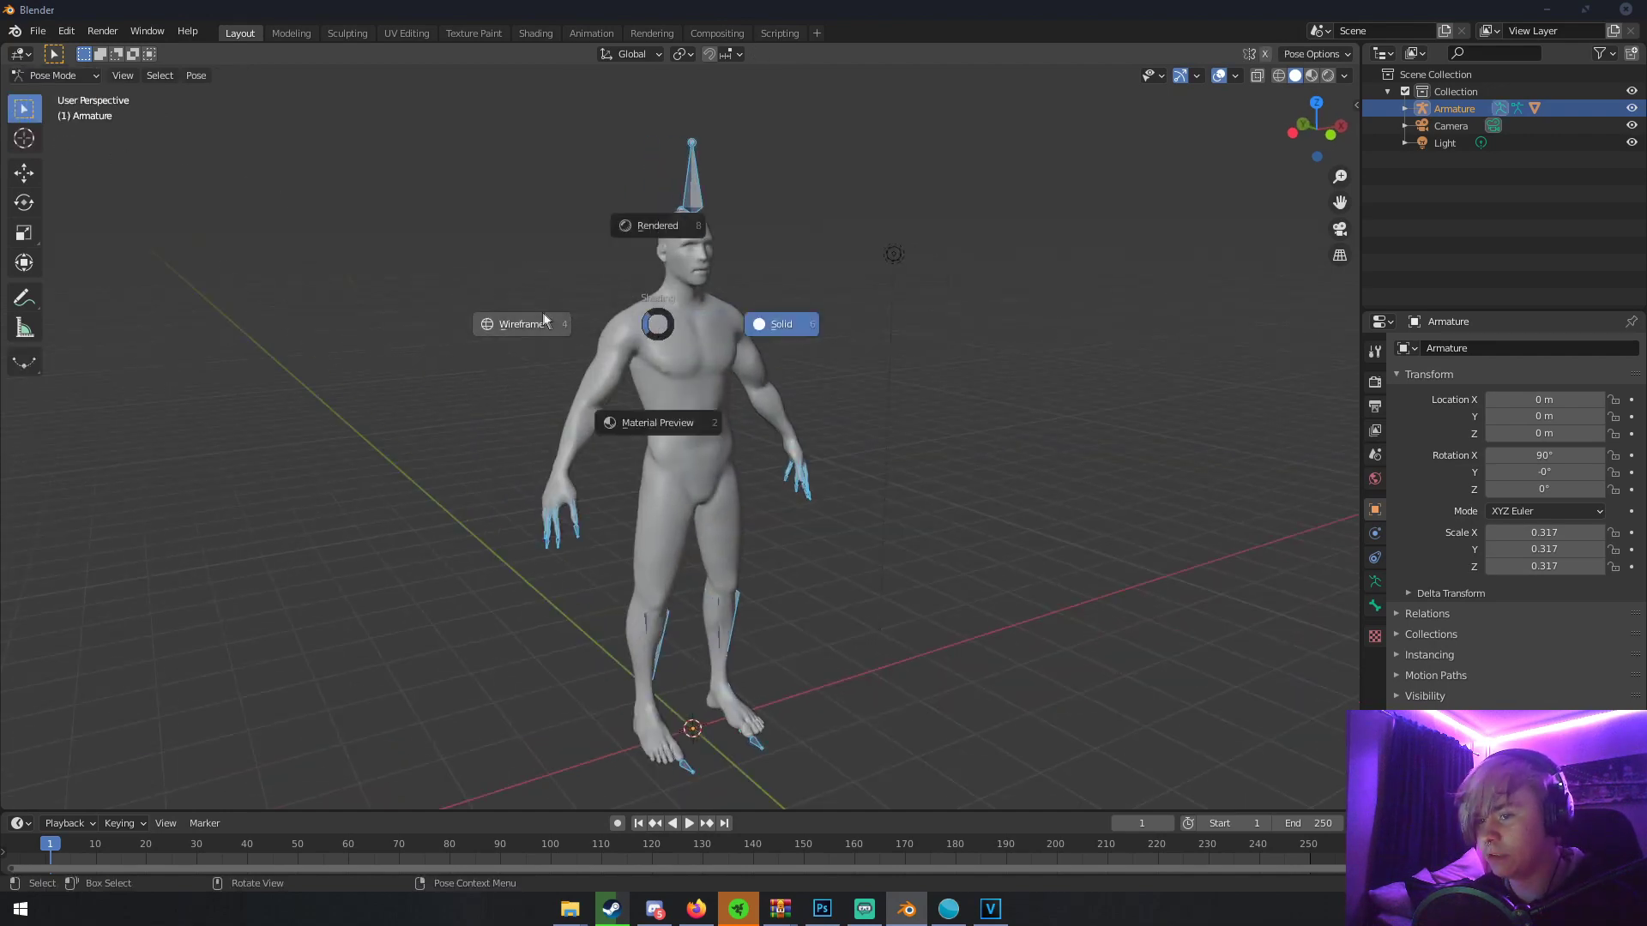
click(542, 312)
key(z)
click(745, 350)
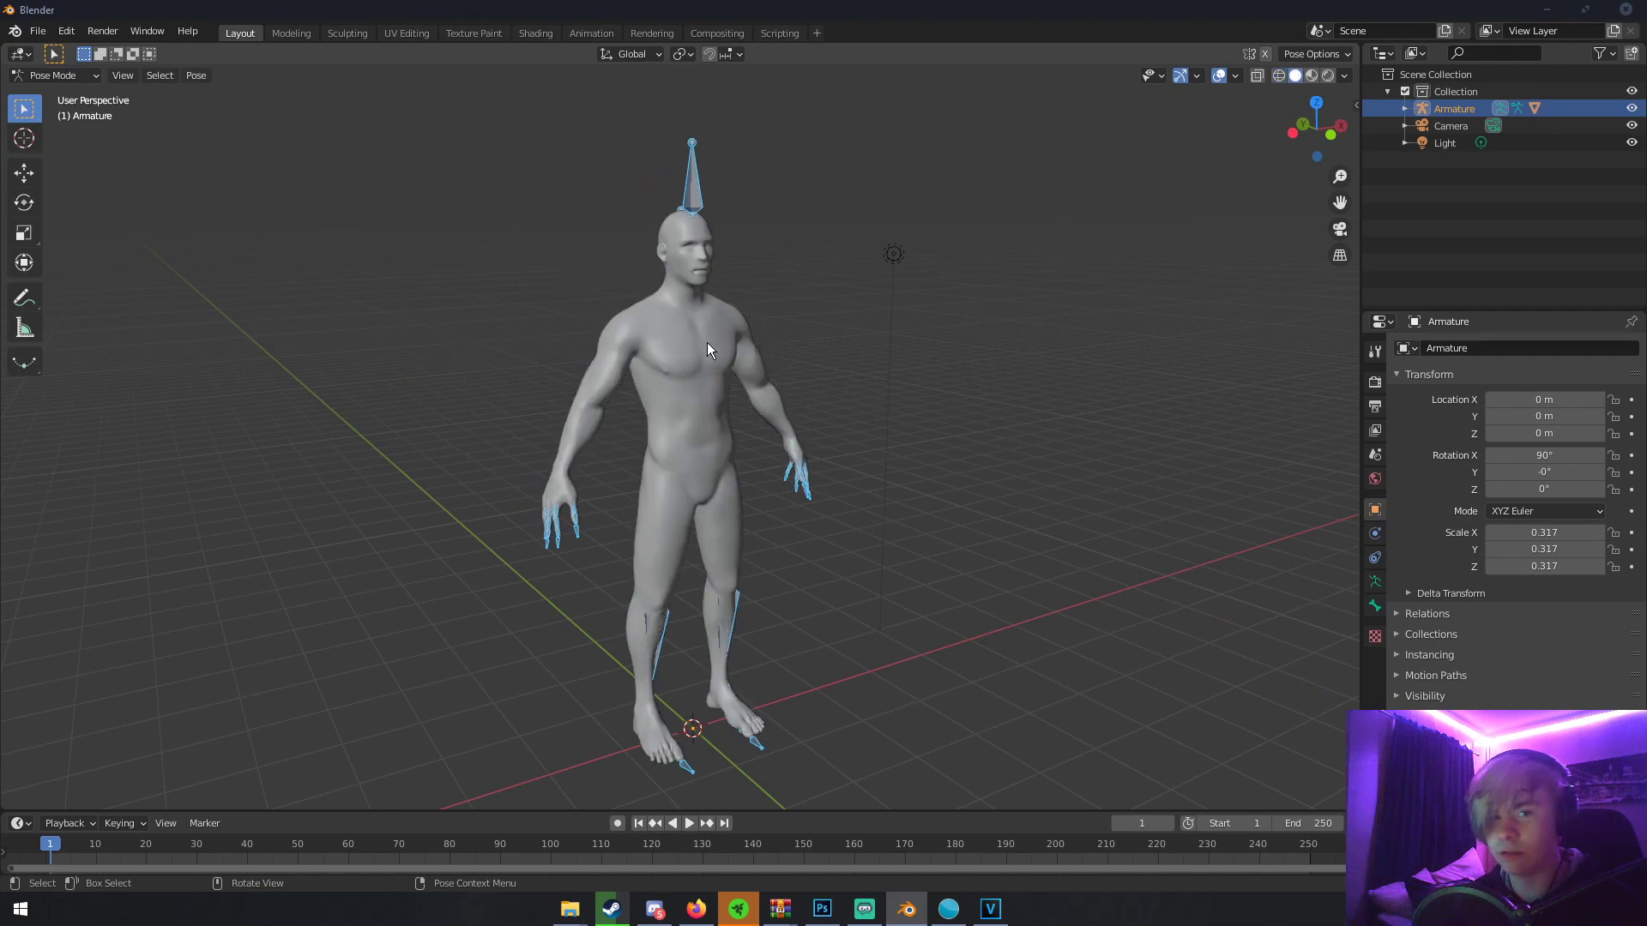
- Rotate the RightArm bone downward with the Rotate tool, viewing in wireframe
click(609, 361)
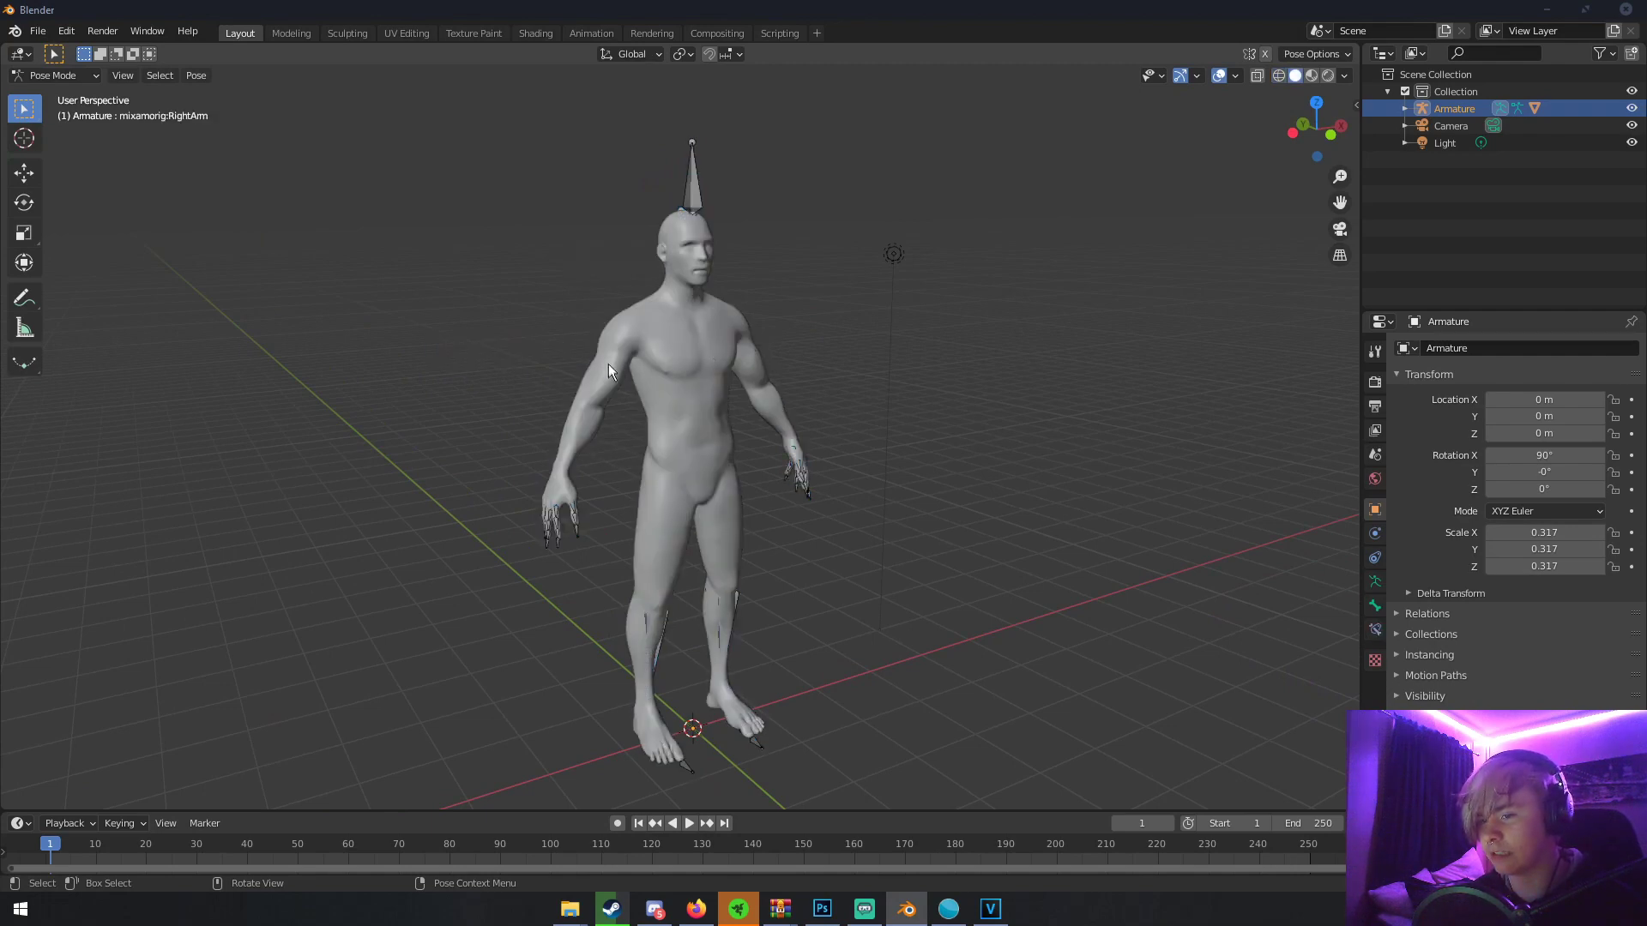
middle_drag(606, 369, 621, 372)
key(z)
click(482, 363)
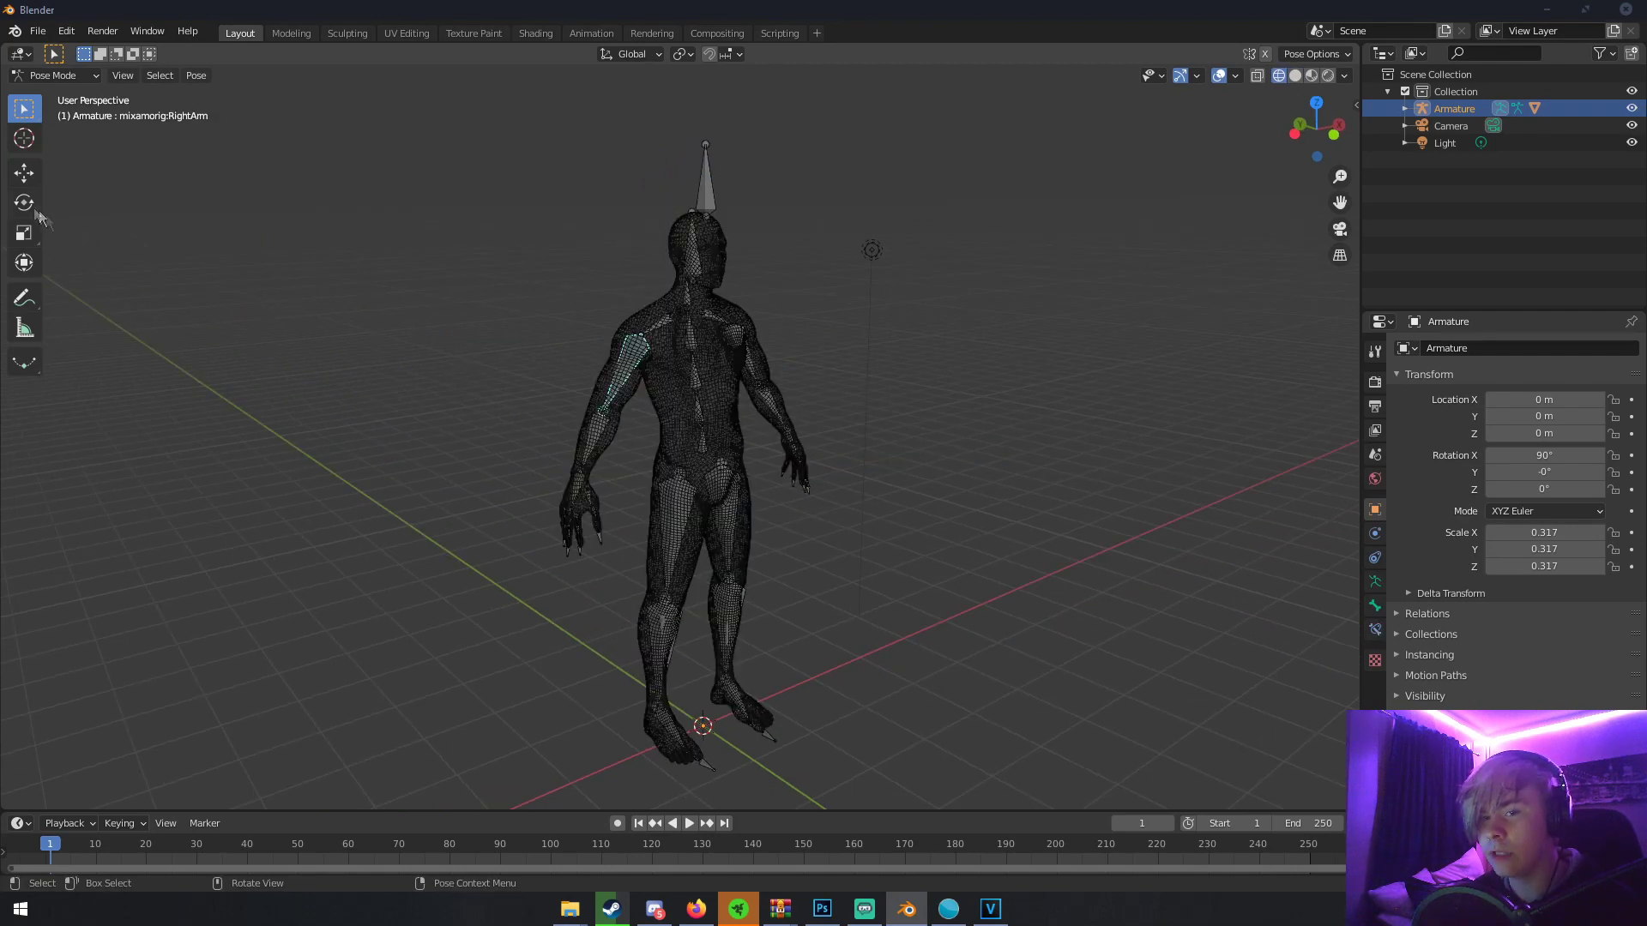
click(24, 202)
drag(624, 283, 660, 257)
mouse_move(661, 257)
middle_down()
mouse_move(701, 328)
mouse_move(599, 321)
middle_up()
key(z)
click(702, 327)
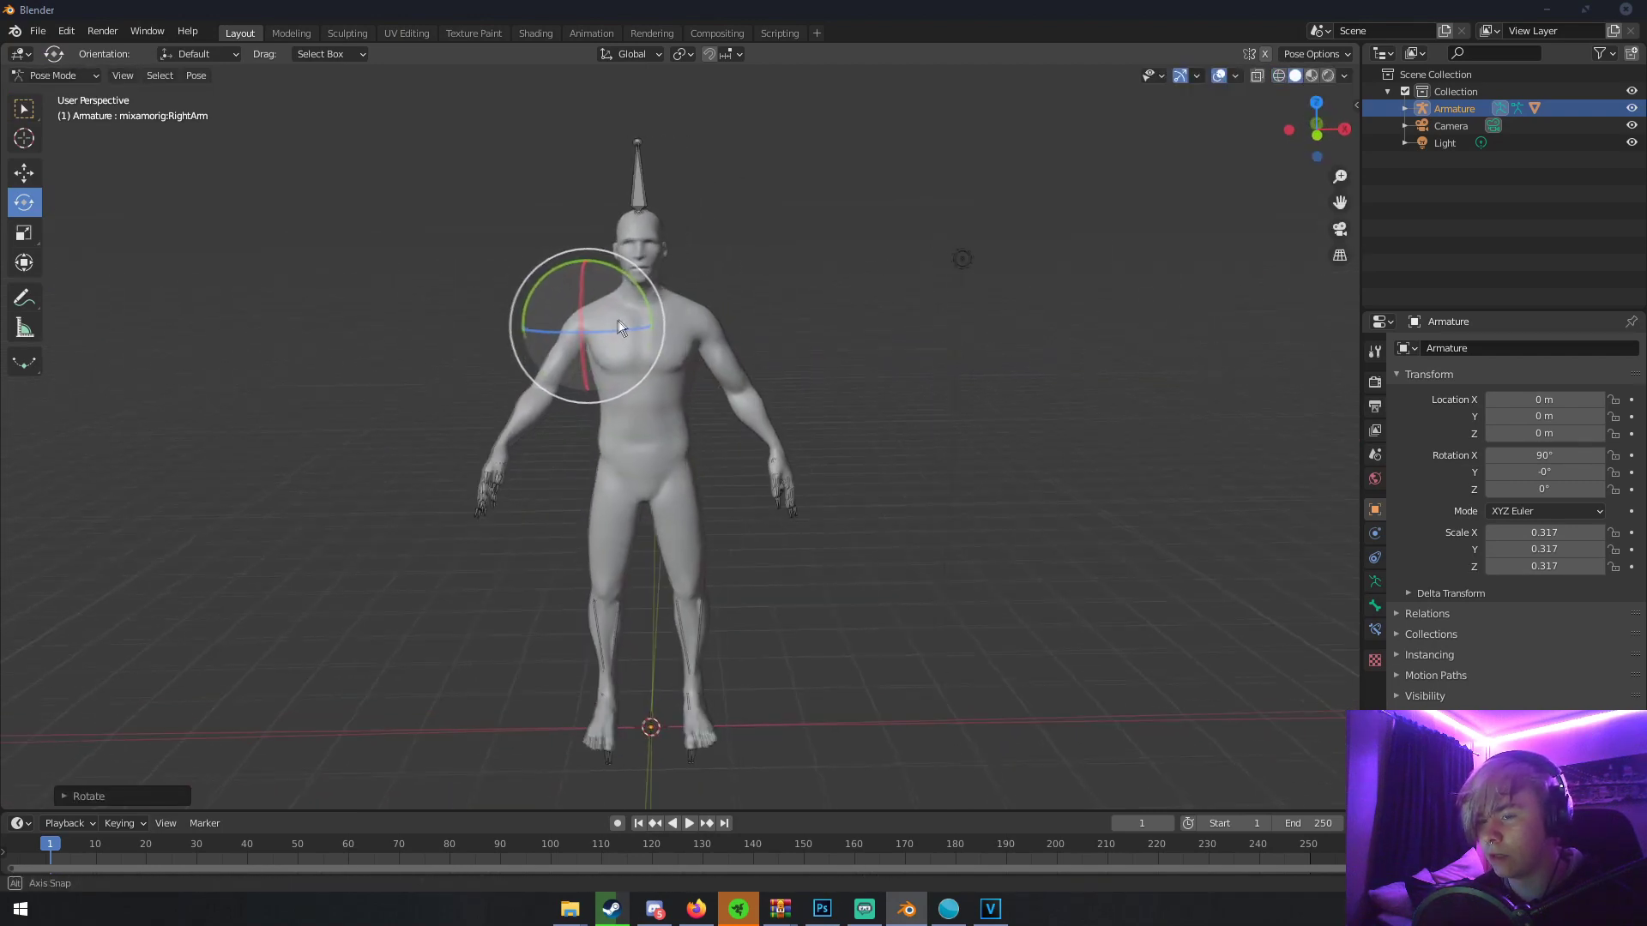
- Tilt the Neck bone so the head leans back
scroll(635, 317, up, 5)
click(640, 151)
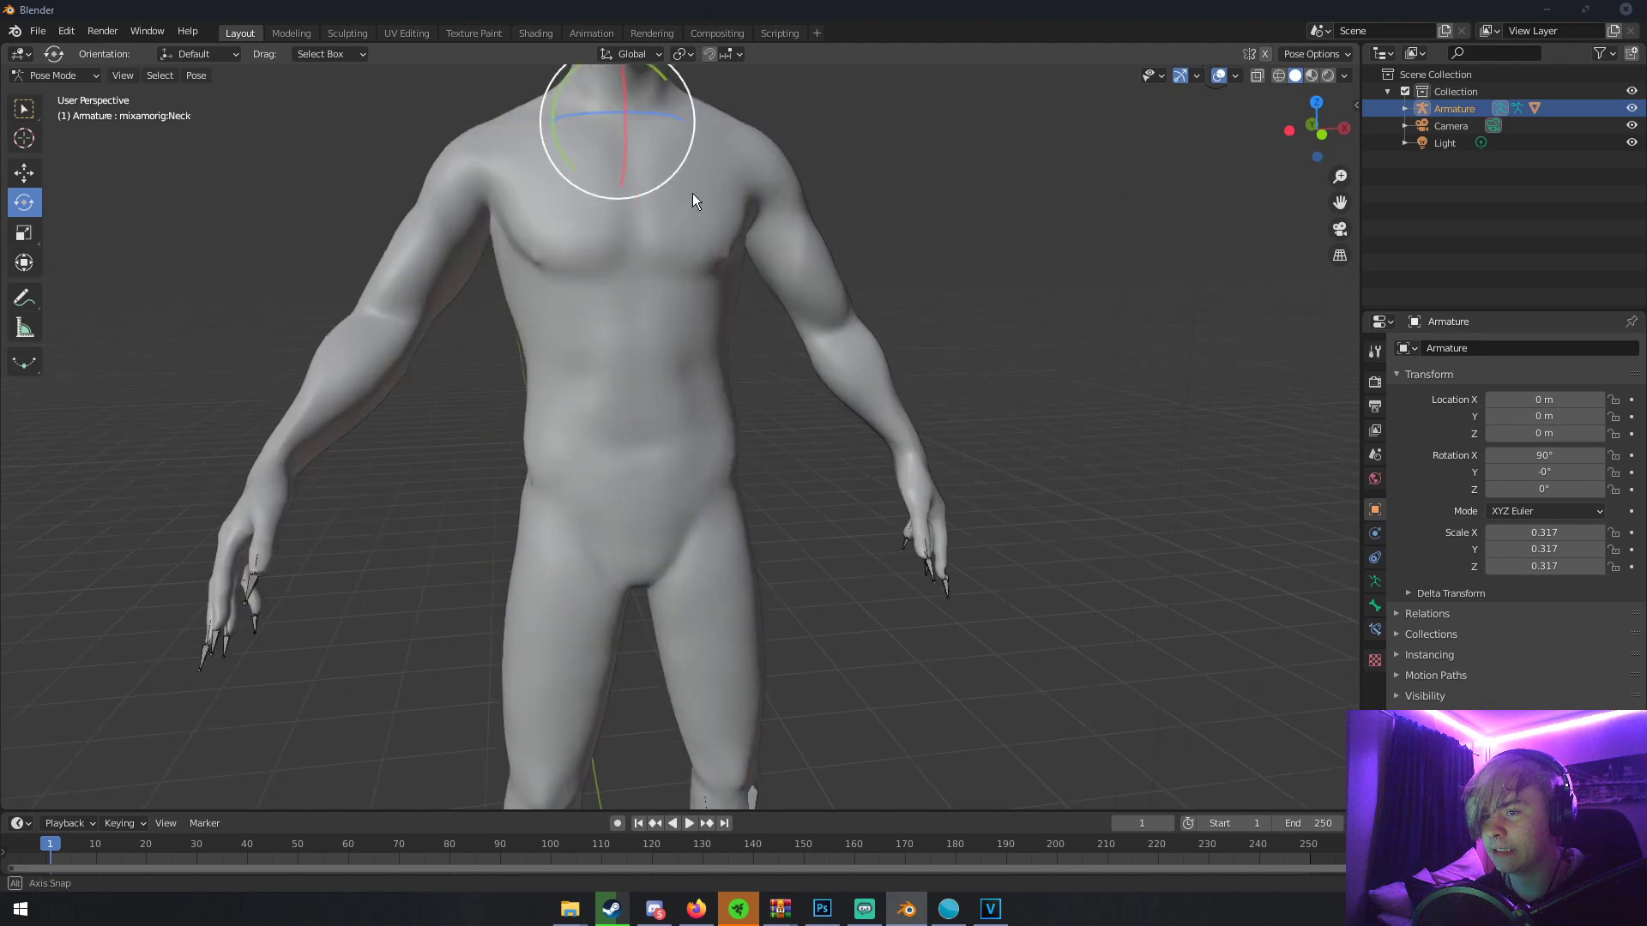
scroll(694, 195, down, 3)
key(r)
key(r)
click(757, 307)
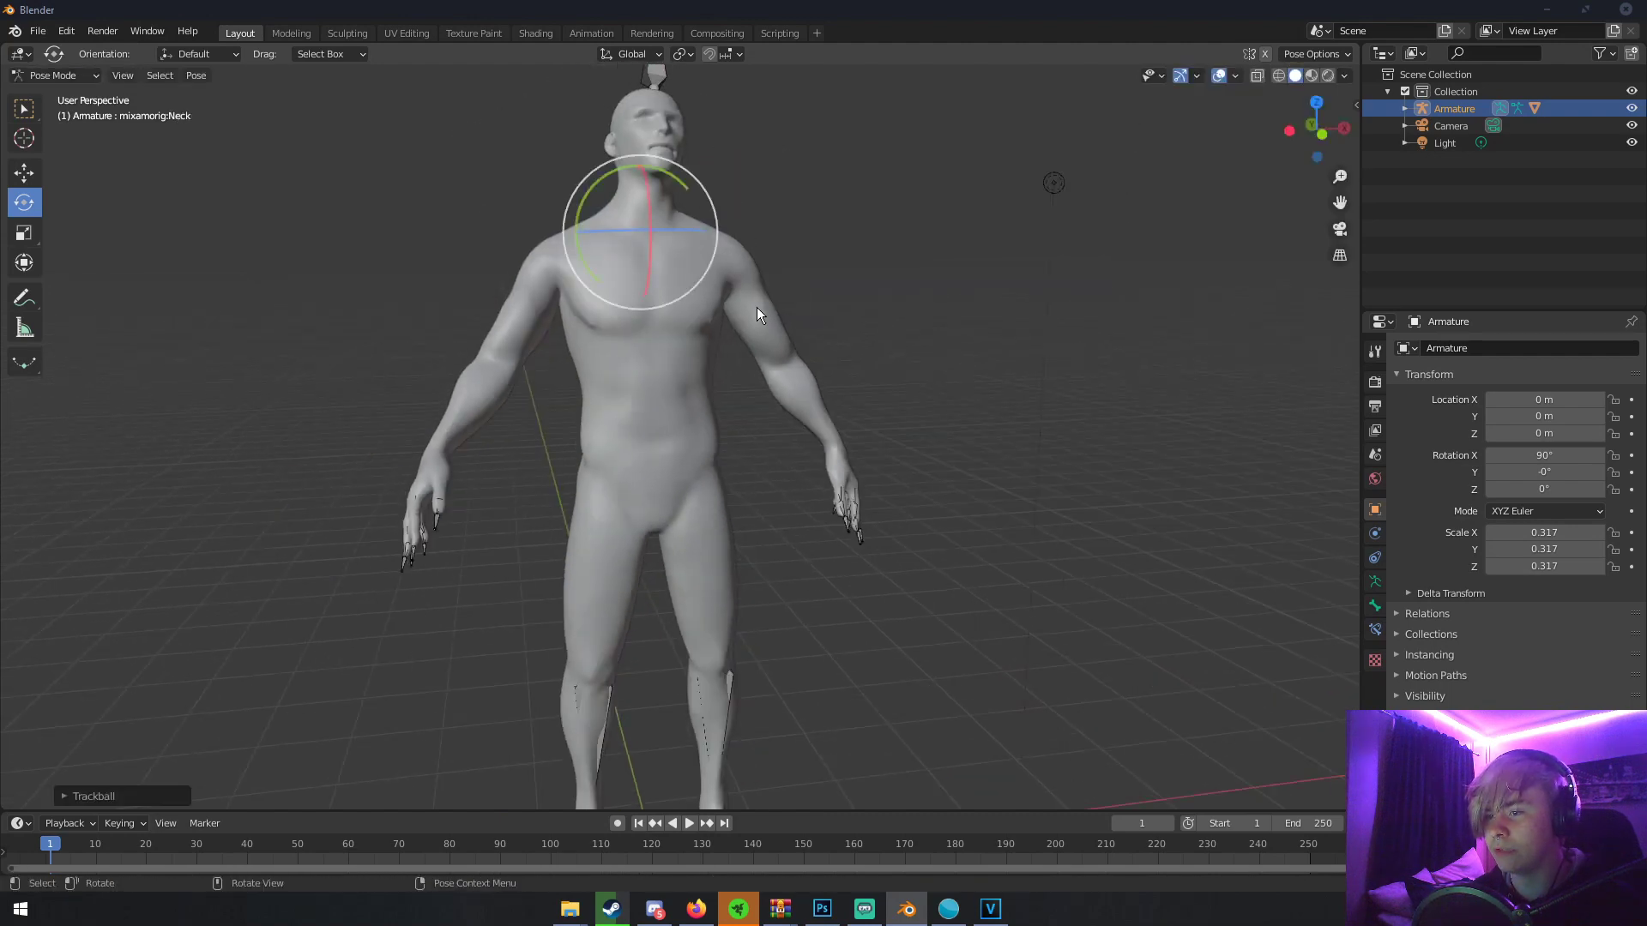
- Rotate the LeftArm, LeftForeArm and RightForeArm bones to spread the arms outward
click(757, 307)
drag(757, 307, 815, 348)
click(816, 349)
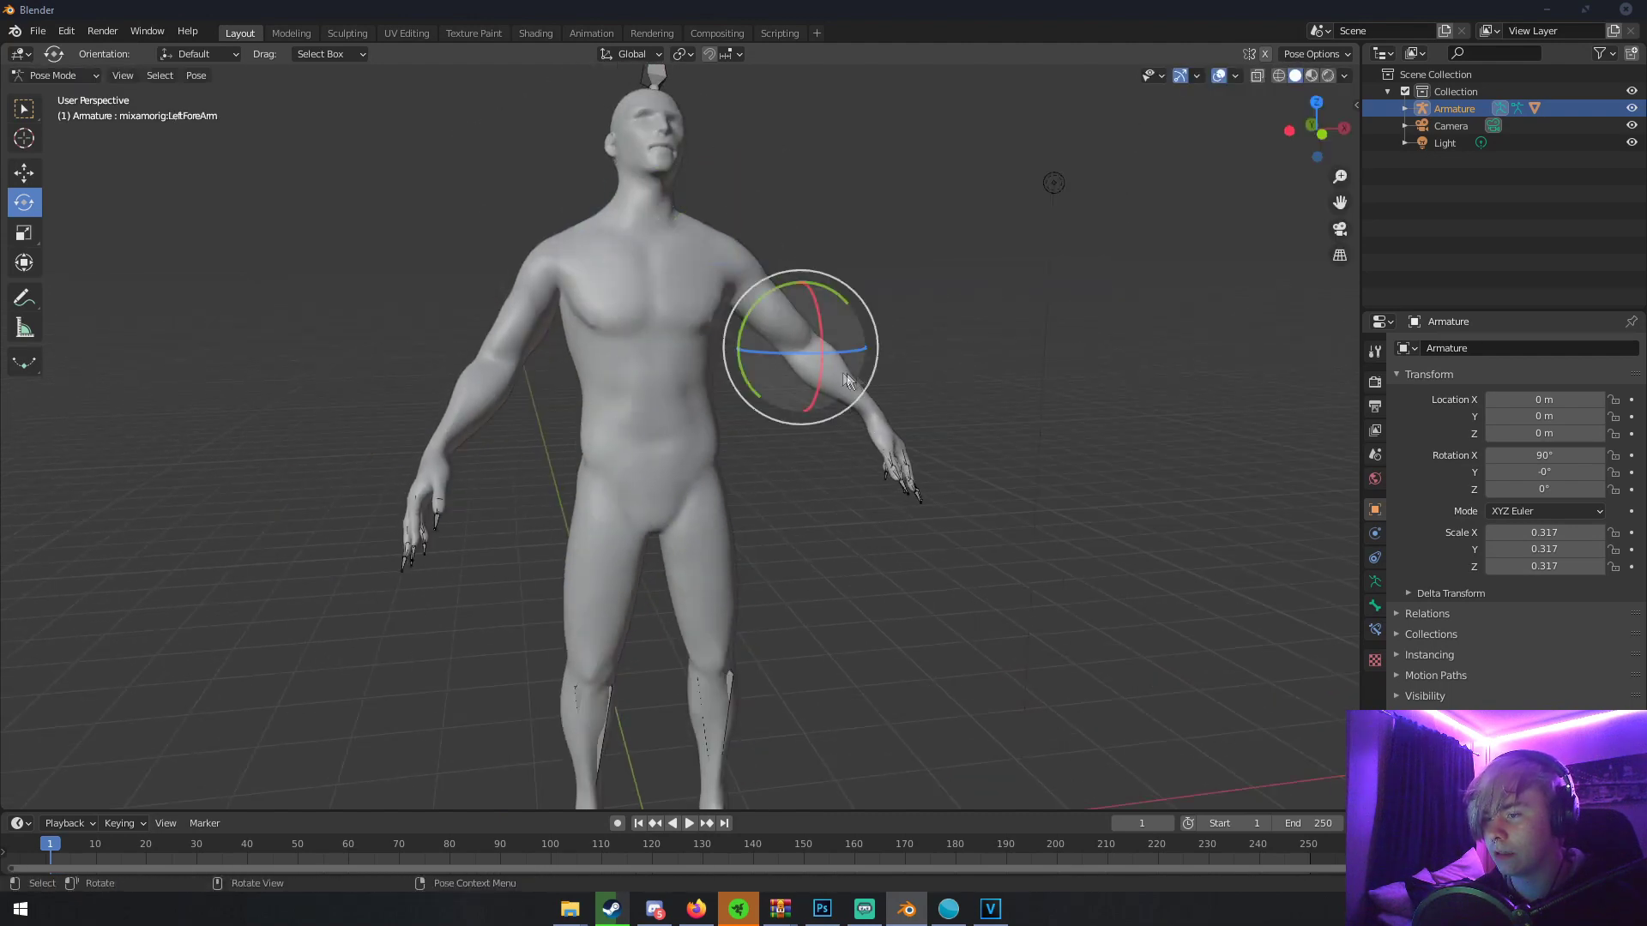
middle_drag(847, 373, 866, 369)
drag(866, 369, 918, 325)
middle_drag(918, 333, 836, 302)
key(r)
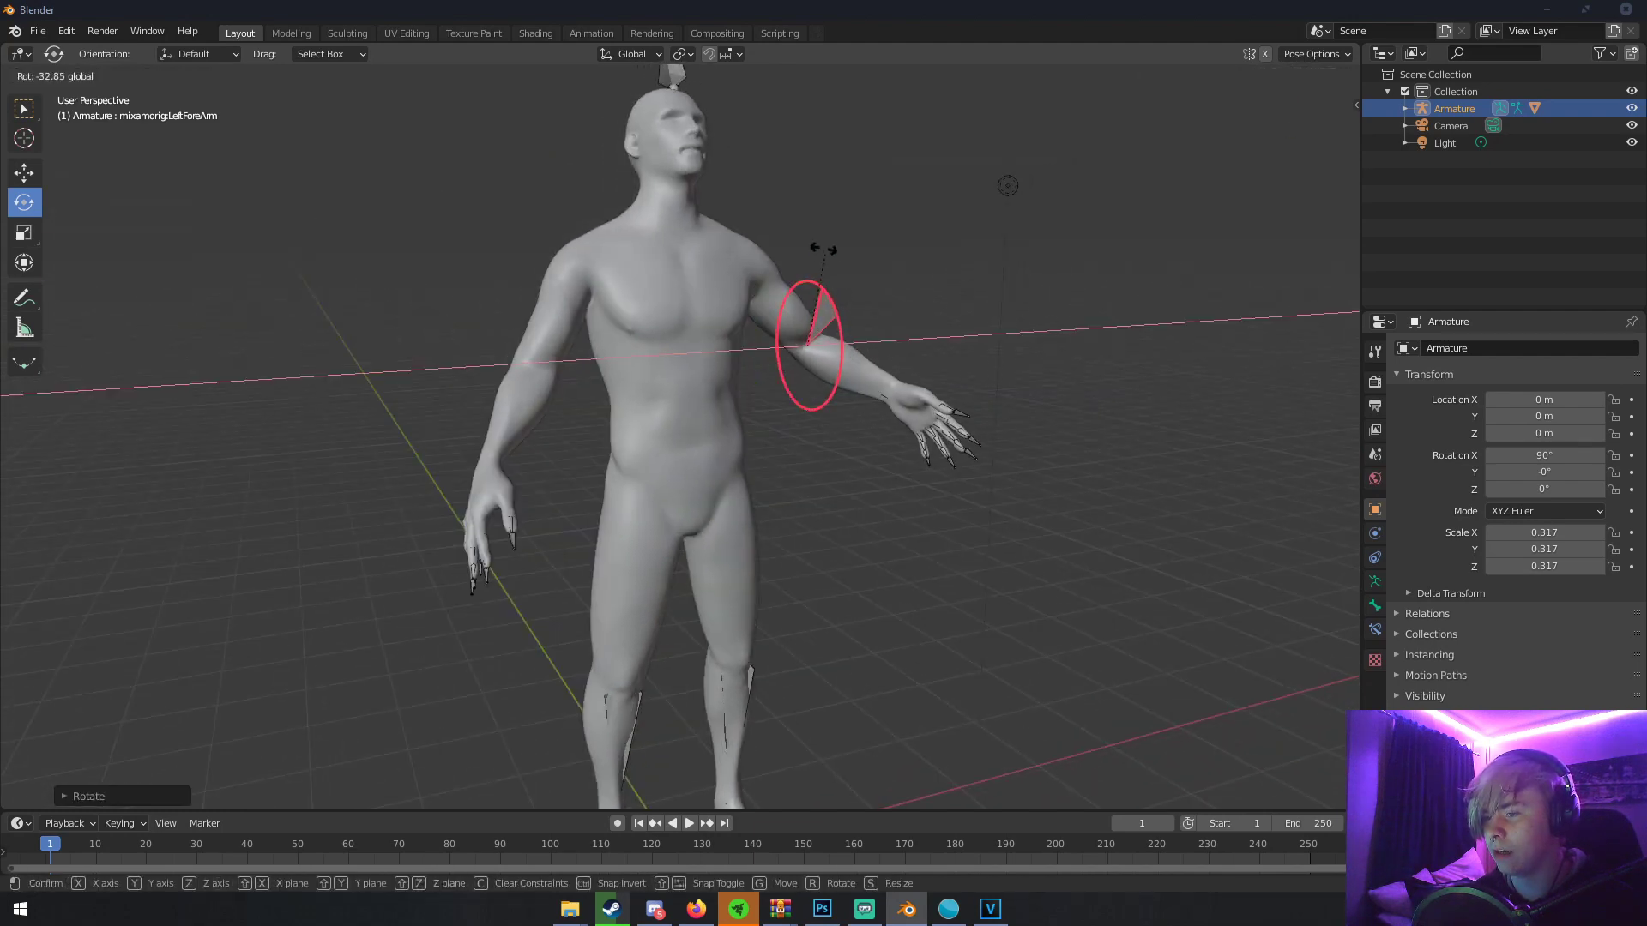
click(815, 256)
click(550, 375)
drag(540, 373, 553, 361)
scroll(599, 342, down, 5)
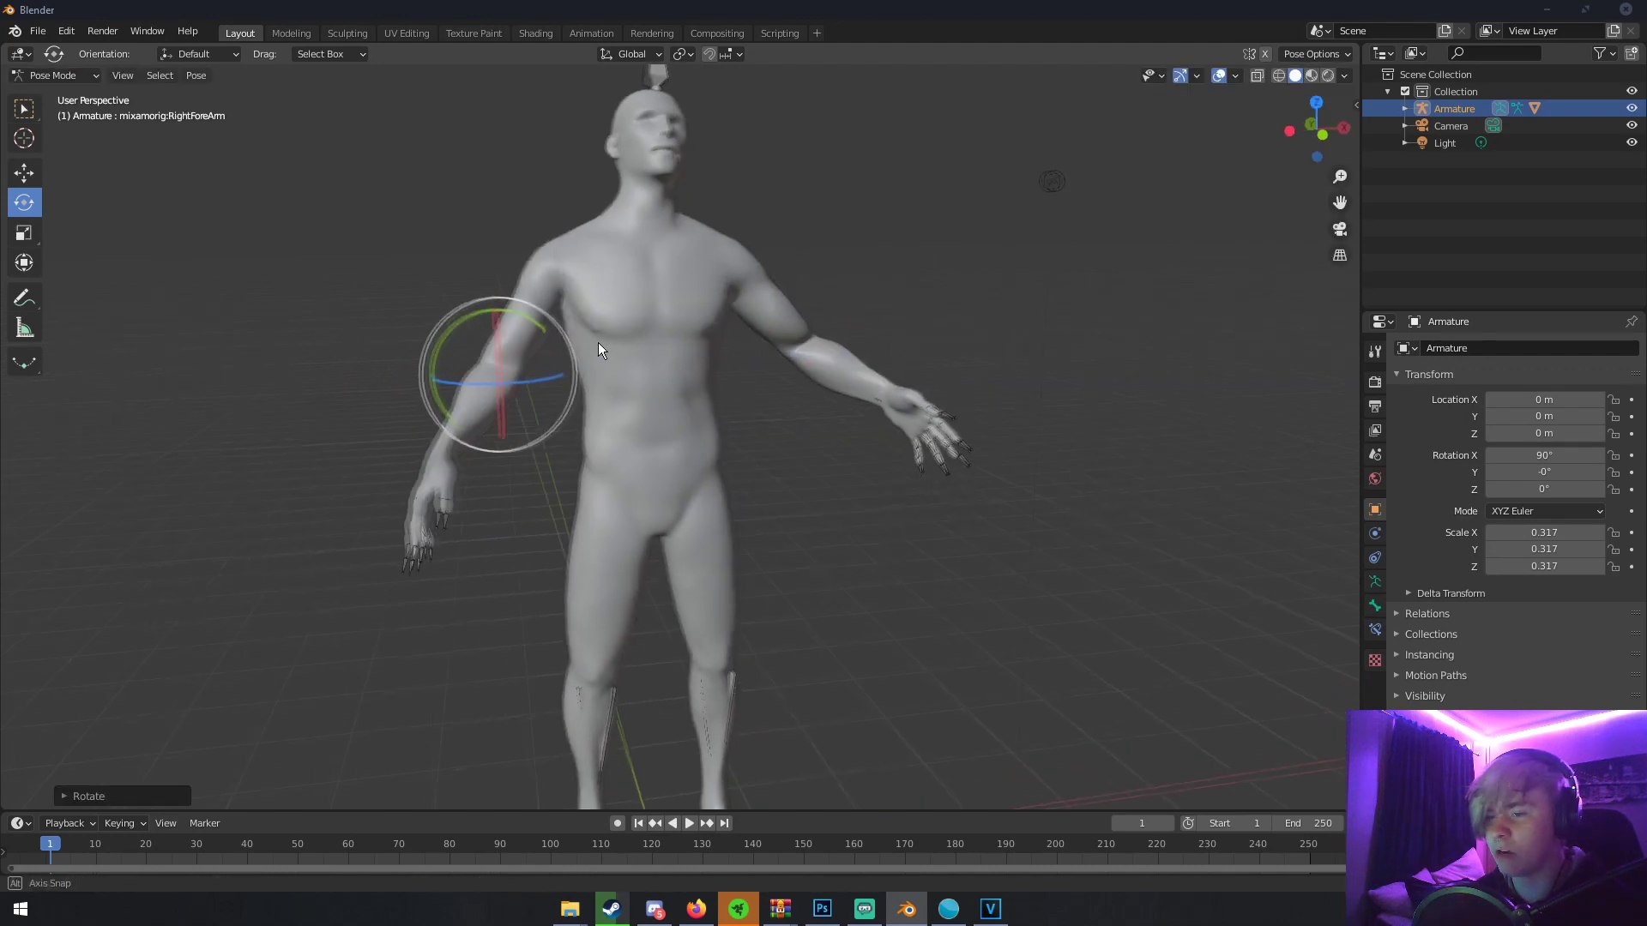
- Rotate the LeftUpLeg bone on X and bend the left leg at the knee
click(688, 504)
key(r)
key(x)
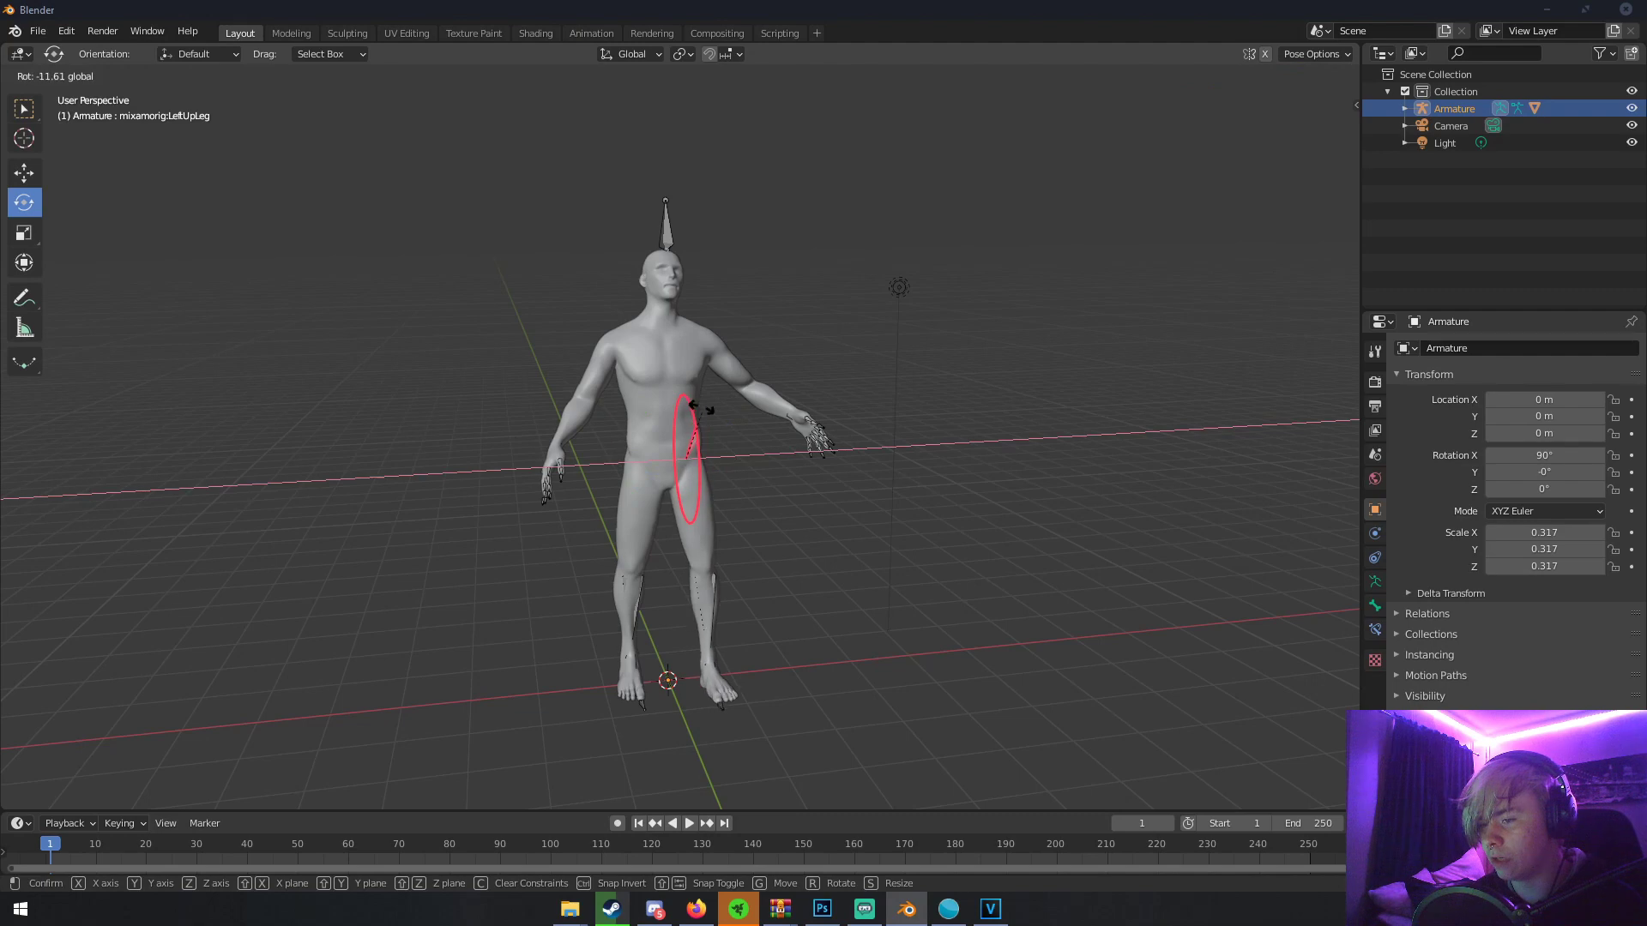
click(710, 623)
click(717, 584)
drag(720, 525, 639, 600)
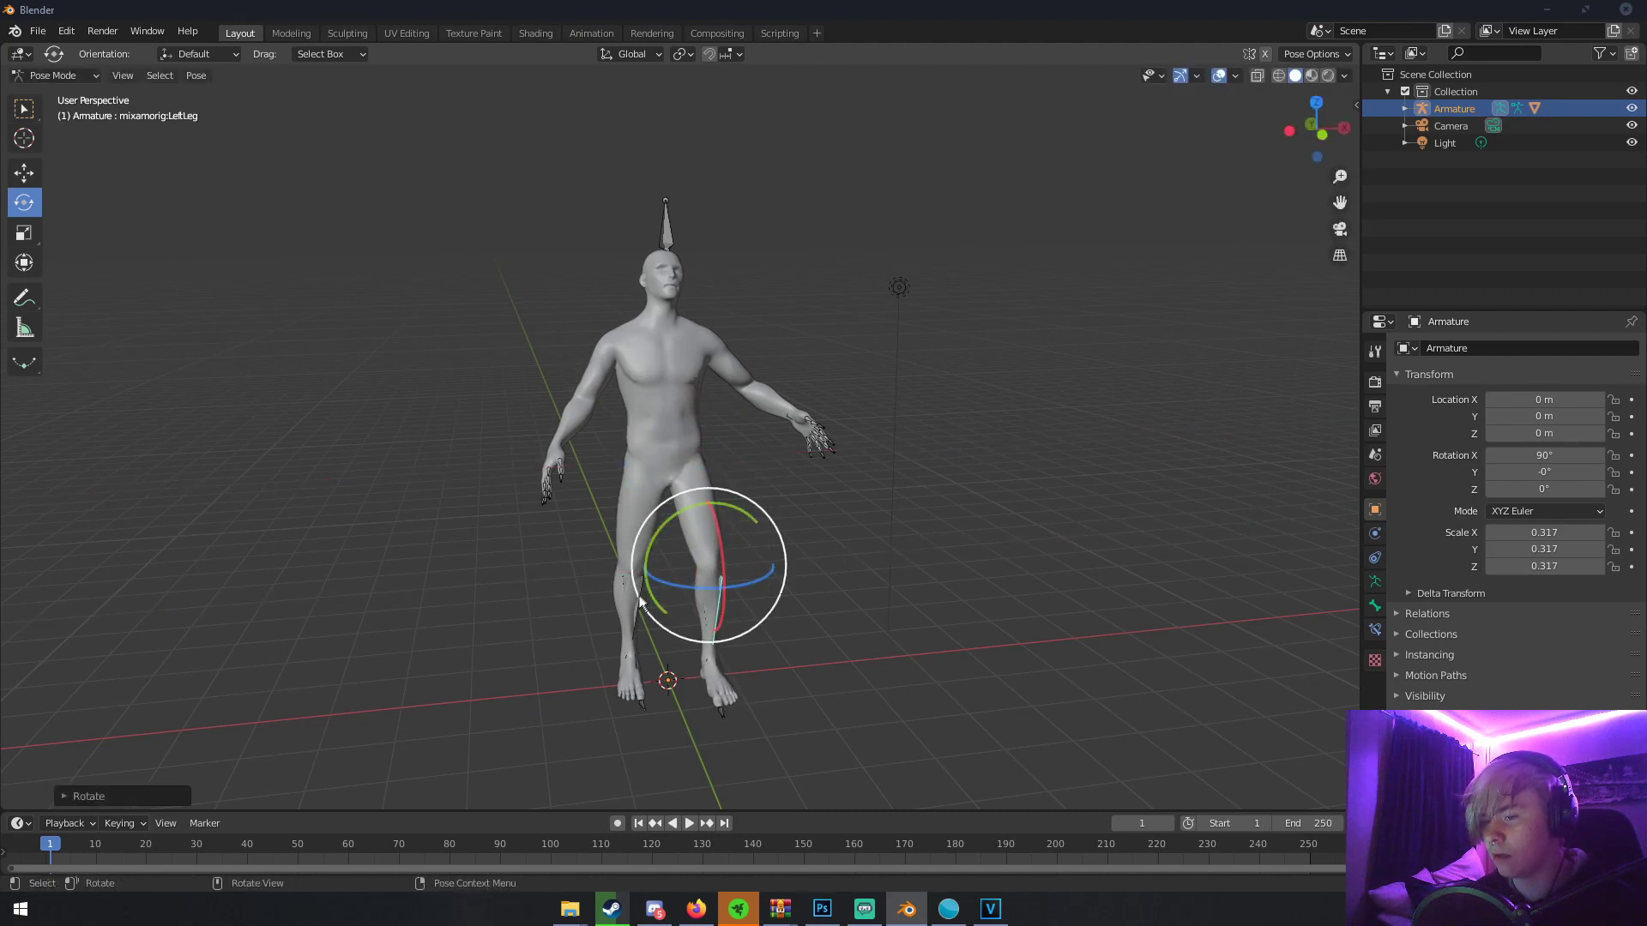
- Rotate the RightUpLeg and RightLeg bones on X to bend the right leg, then return to Object Mode
click(626, 498)
key(r)
key(x)
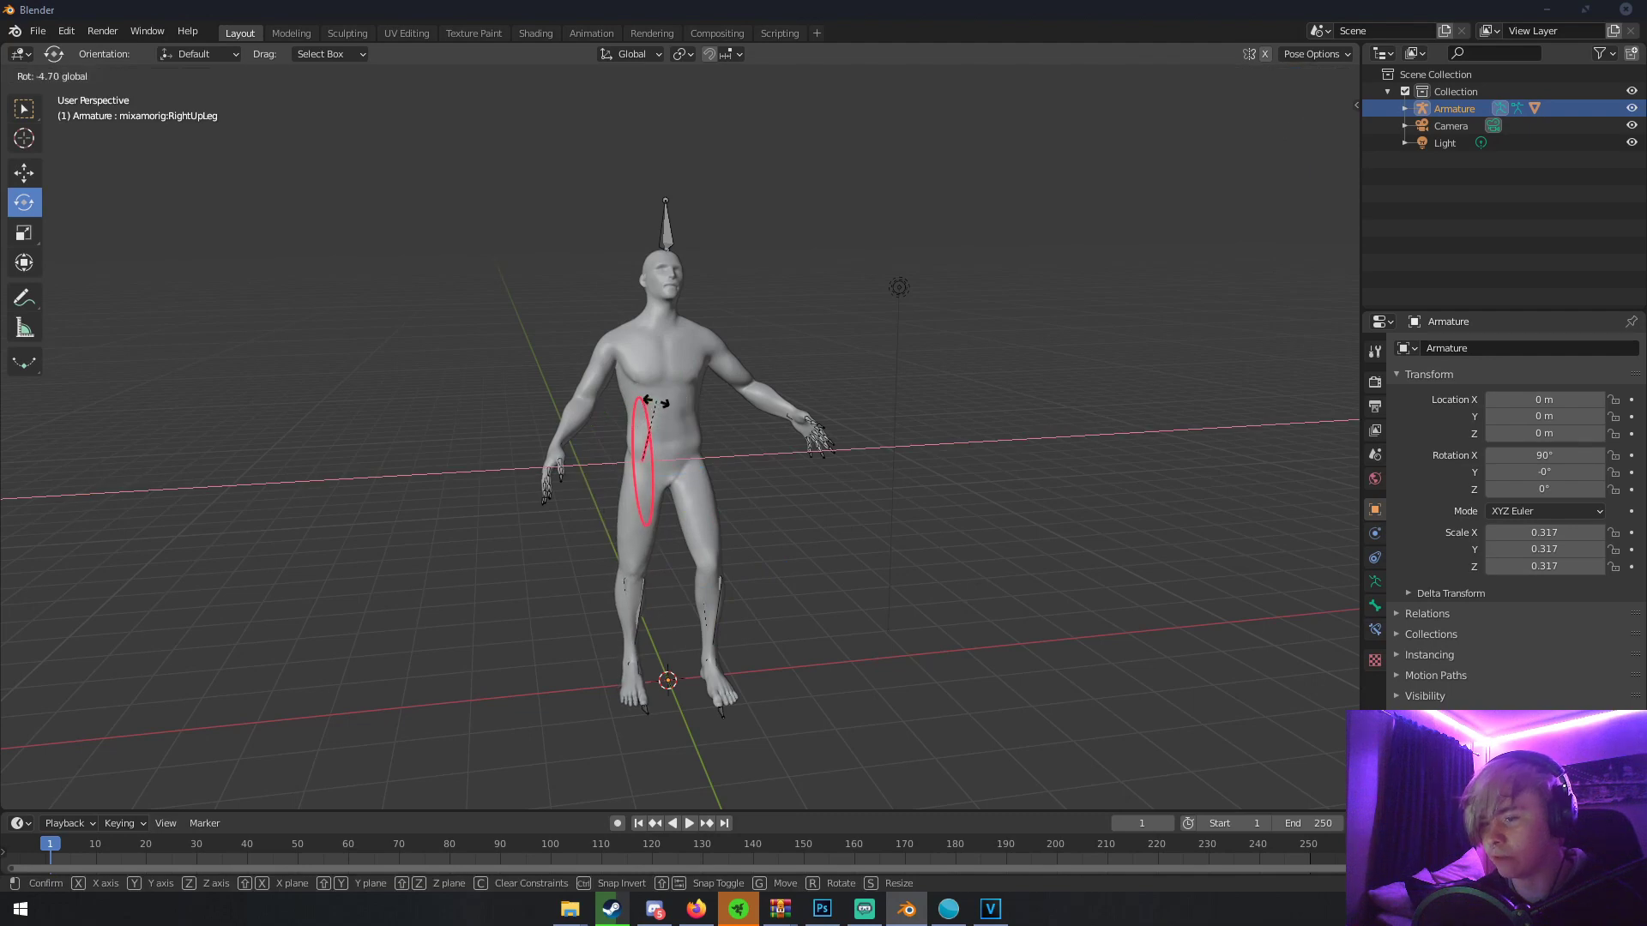
click(652, 346)
click(633, 597)
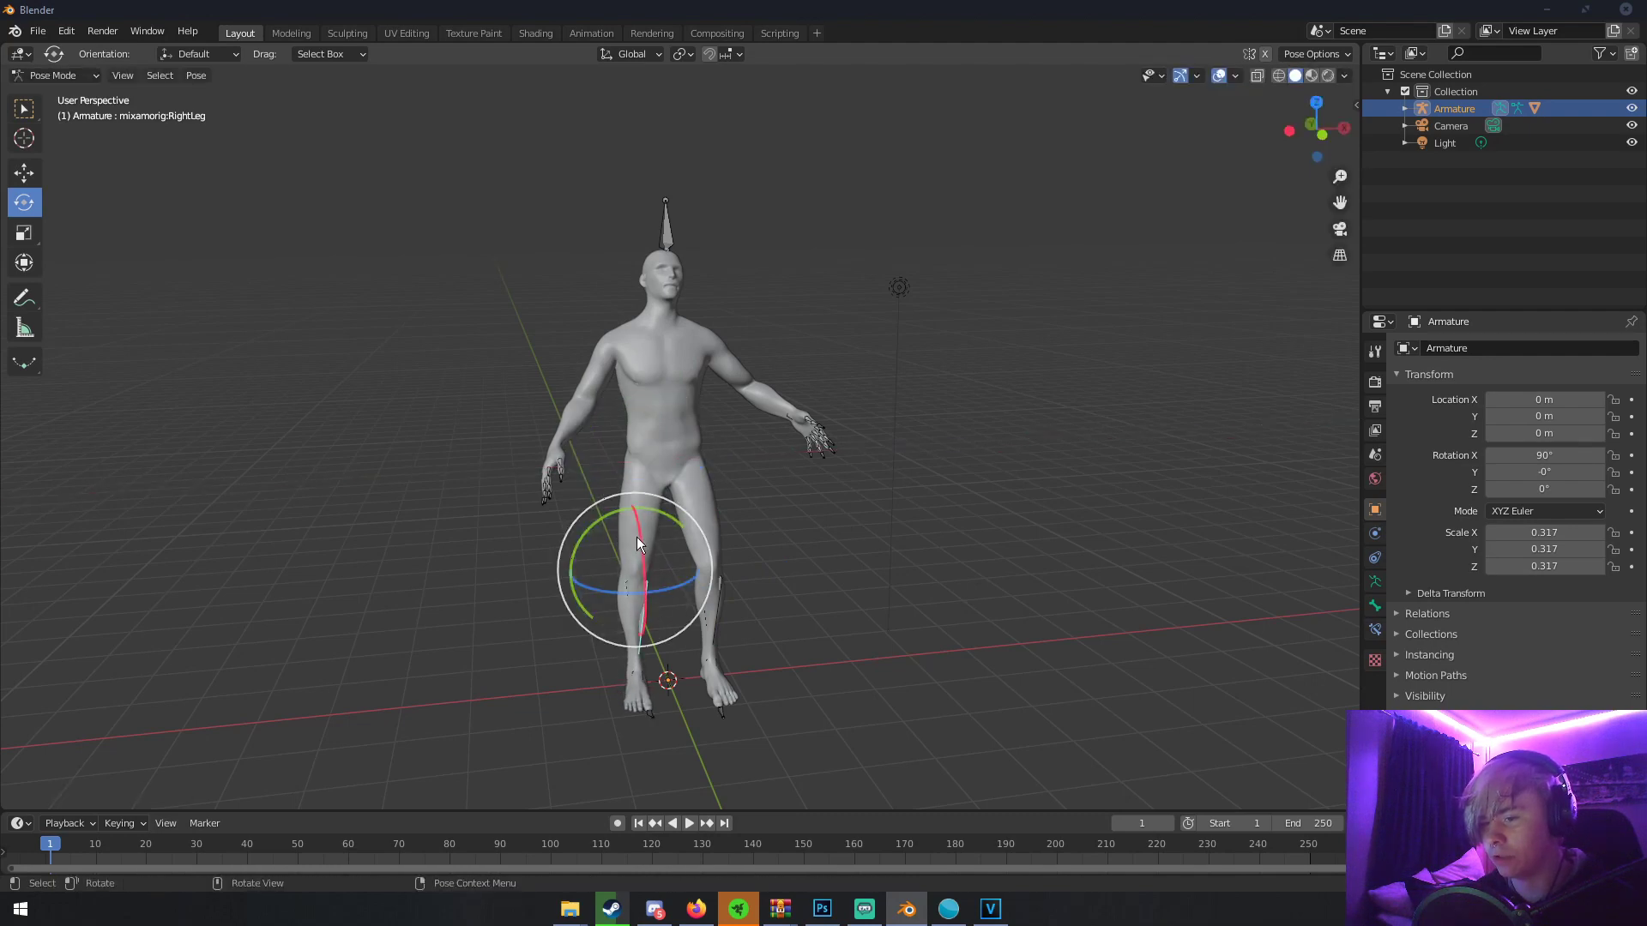
key(r)
key(x)
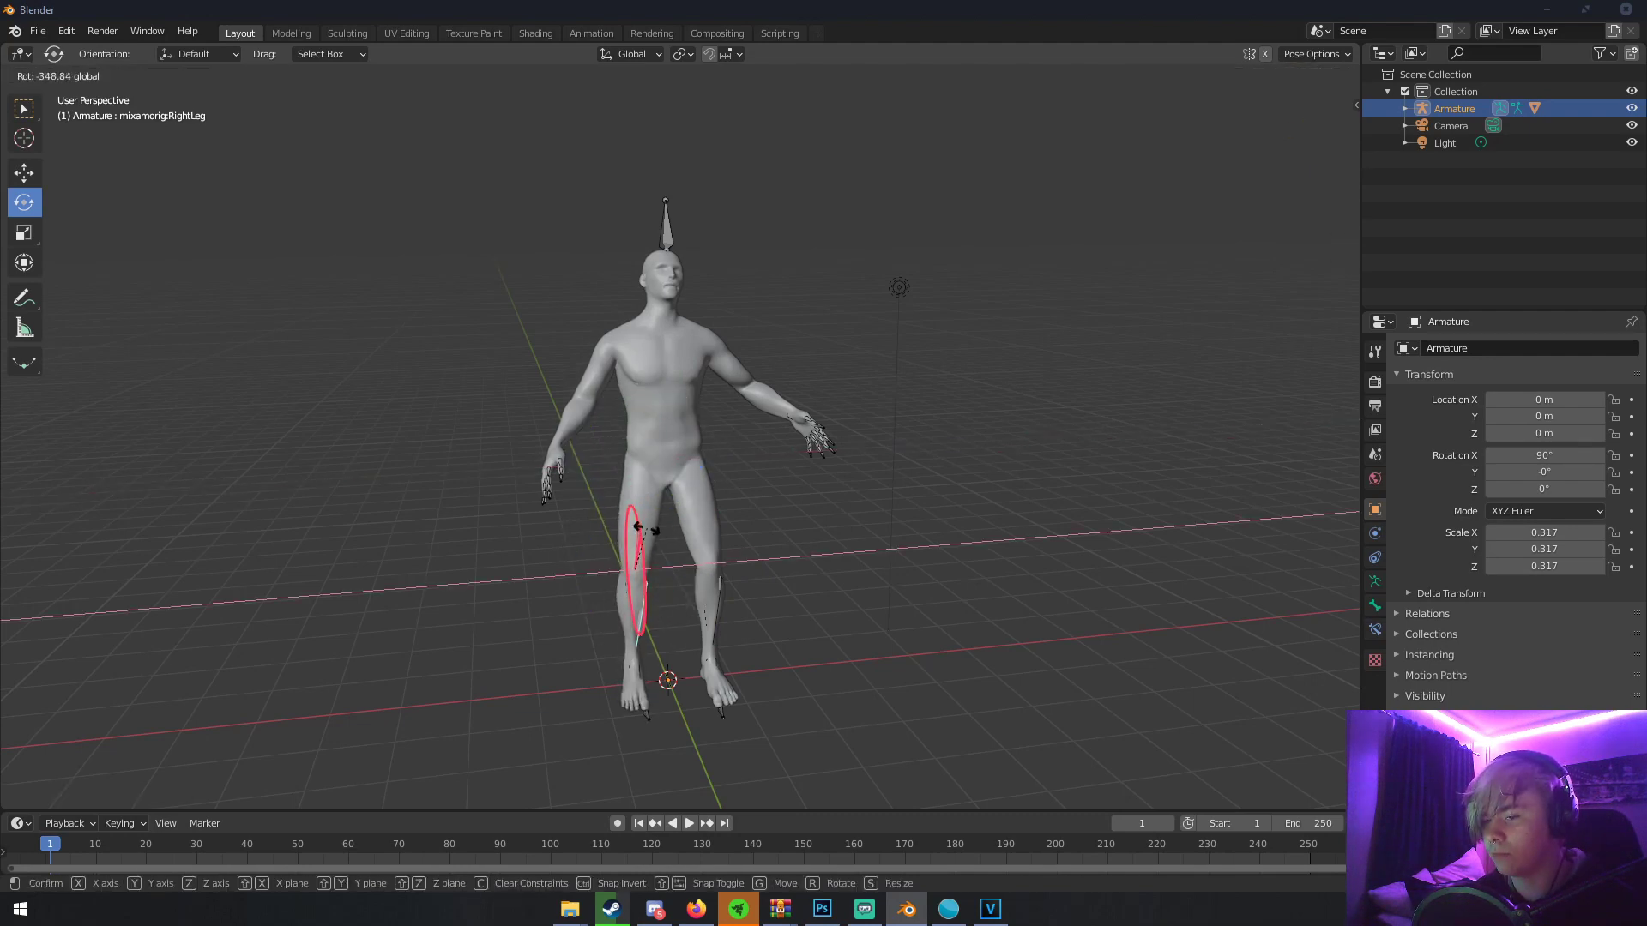
click(647, 529)
middle_drag(647, 529, 910, 434)
click(67, 95)
- Select everything, reduce the selection to just the Armature, and open the interaction mode menu
middle_drag(158, 129, 632, 348)
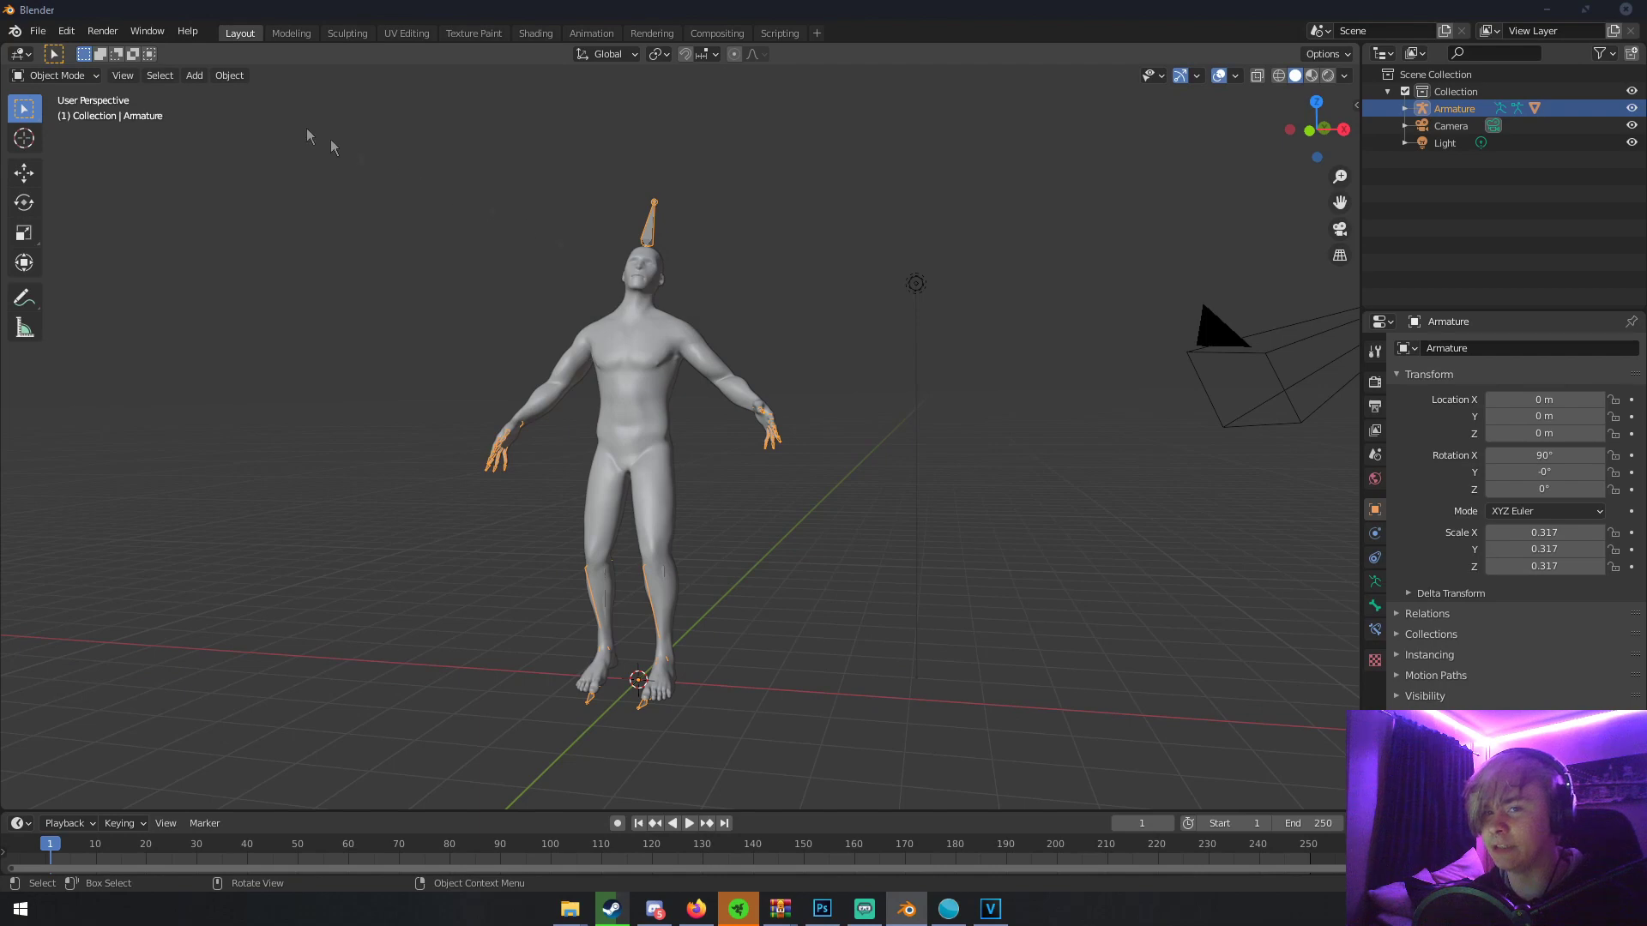
middle_drag(209, 120, 732, 386)
scroll(766, 375, up, 5)
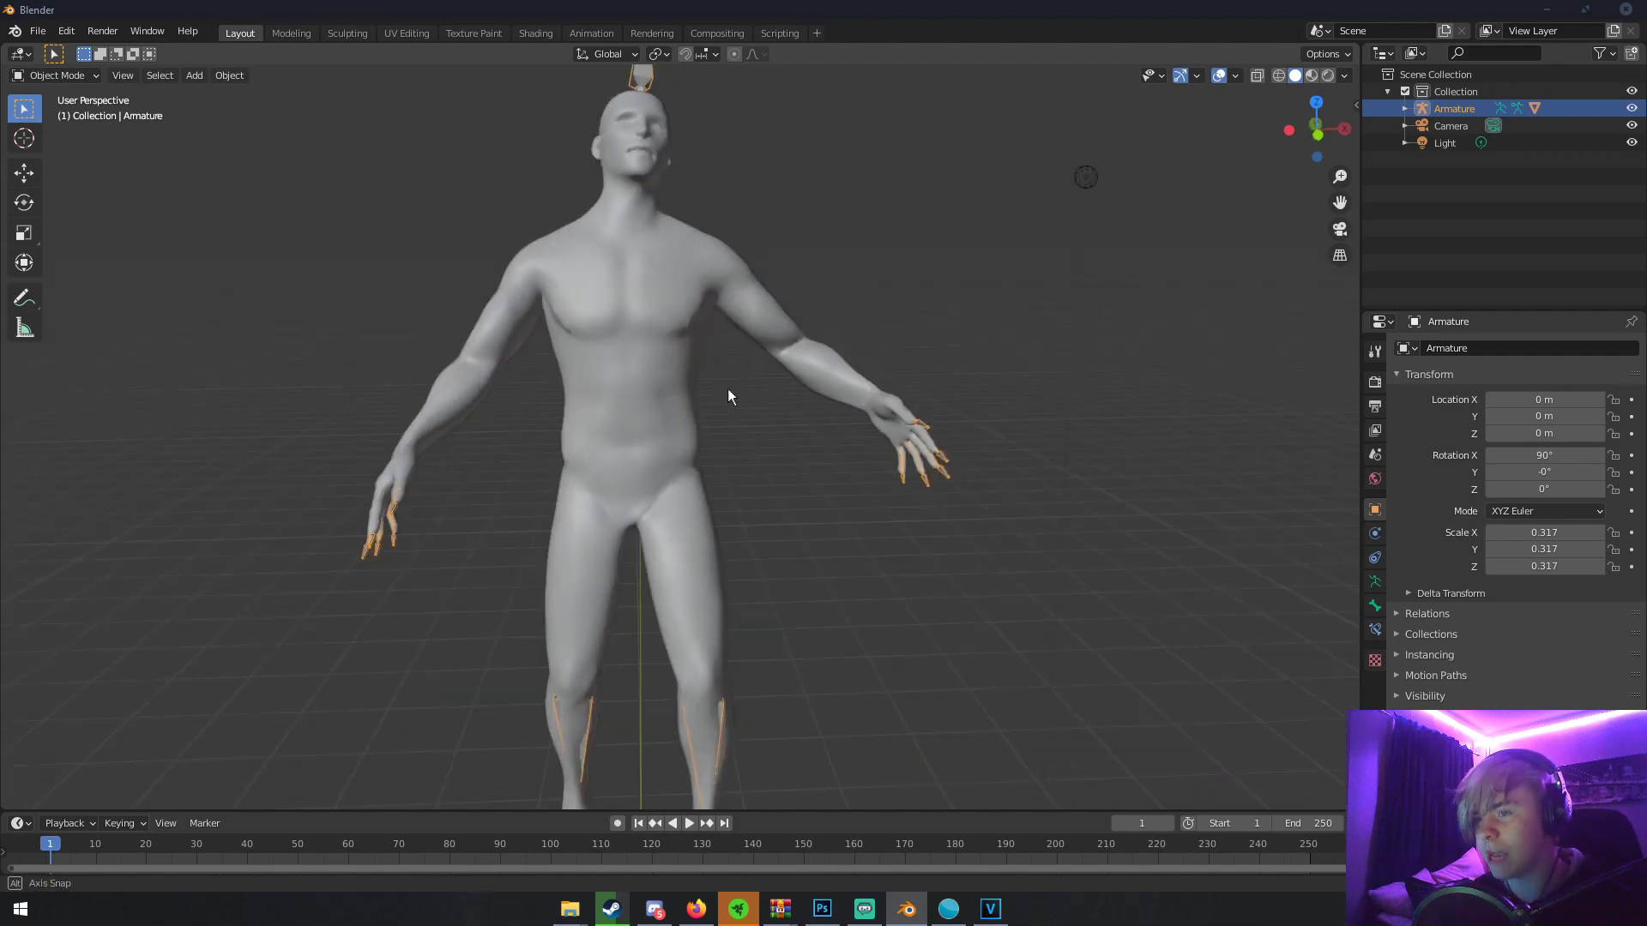
scroll(729, 390, down, 4)
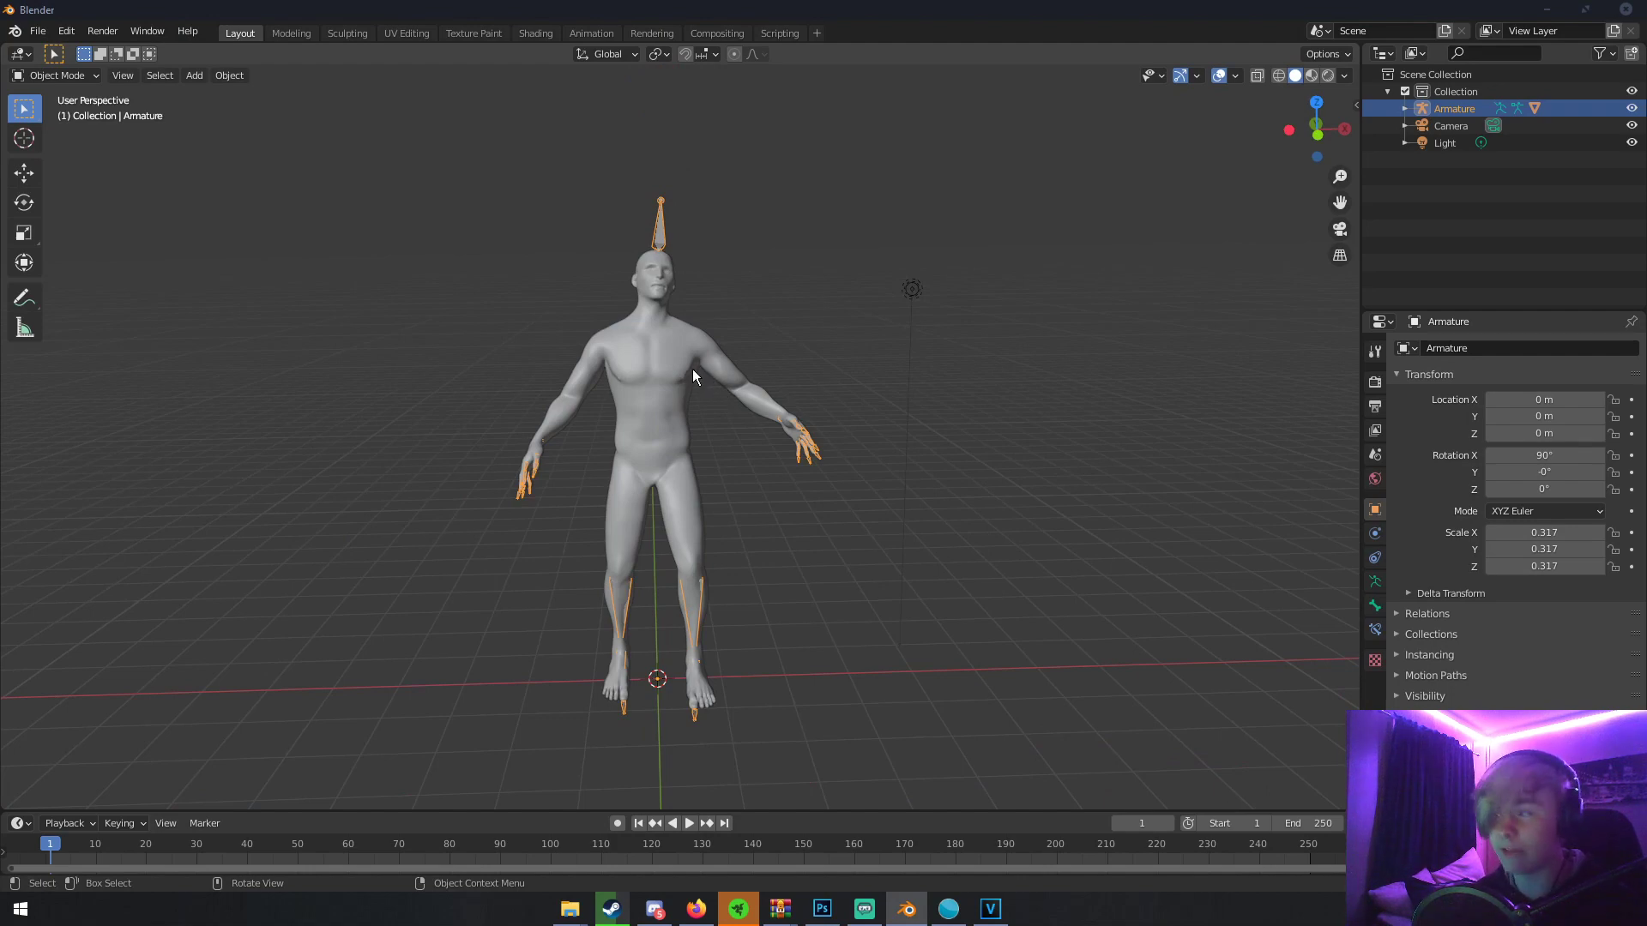
scroll(731, 293, up, 3)
middle_drag(725, 298, 710, 319)
scroll(711, 318, down, 4)
key(a)
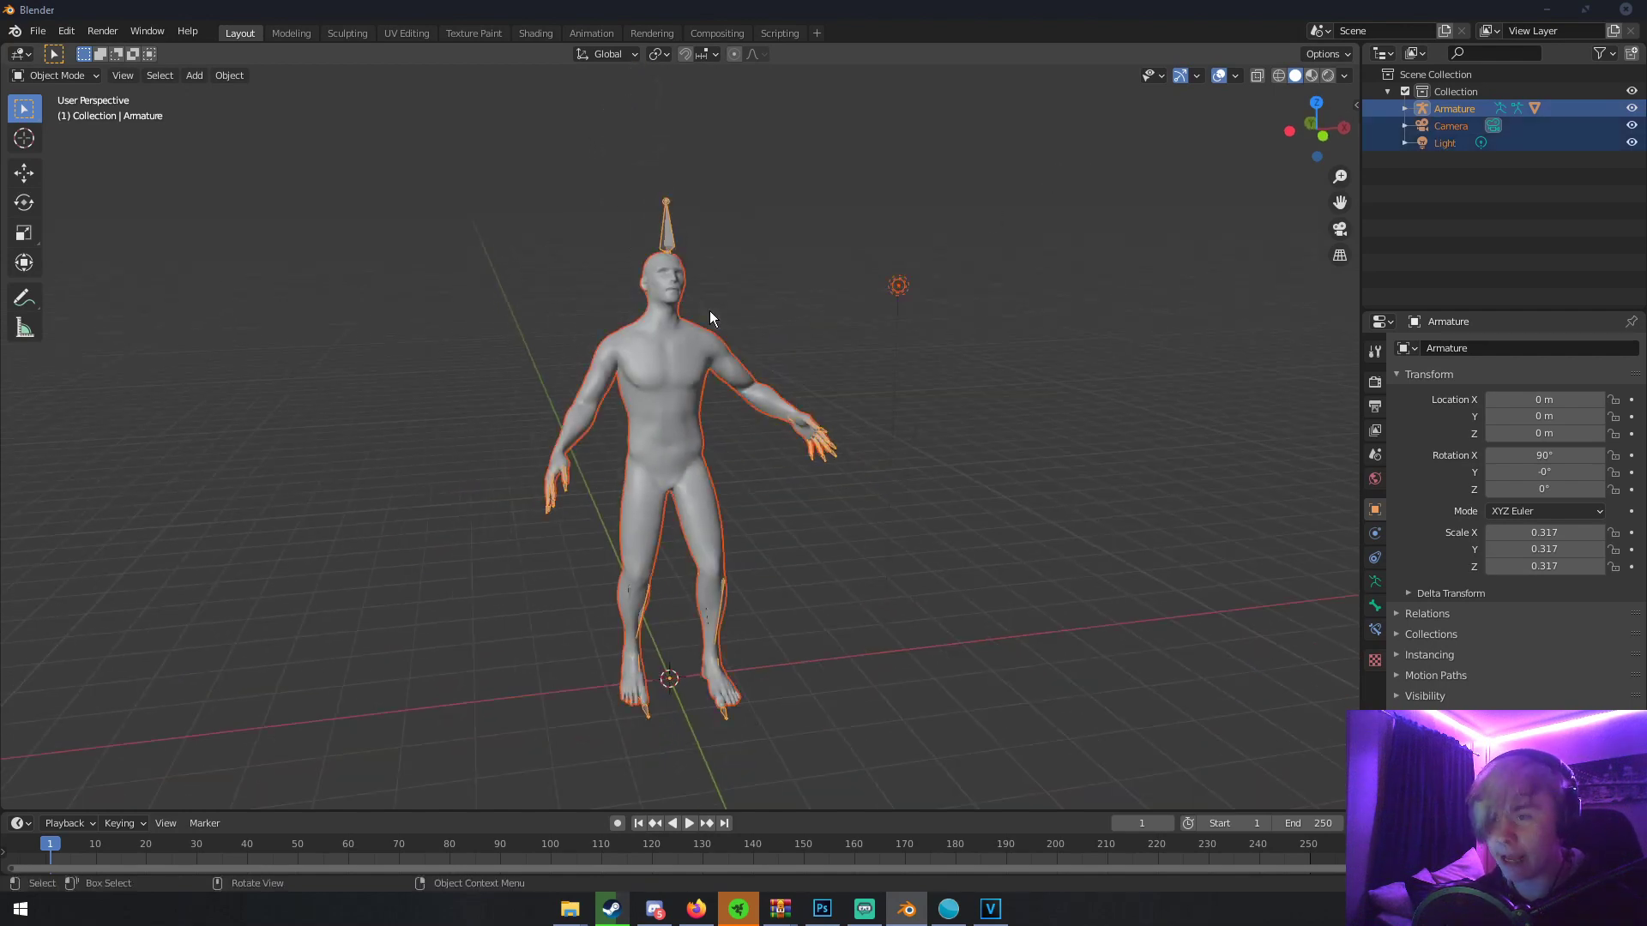
click(661, 230)
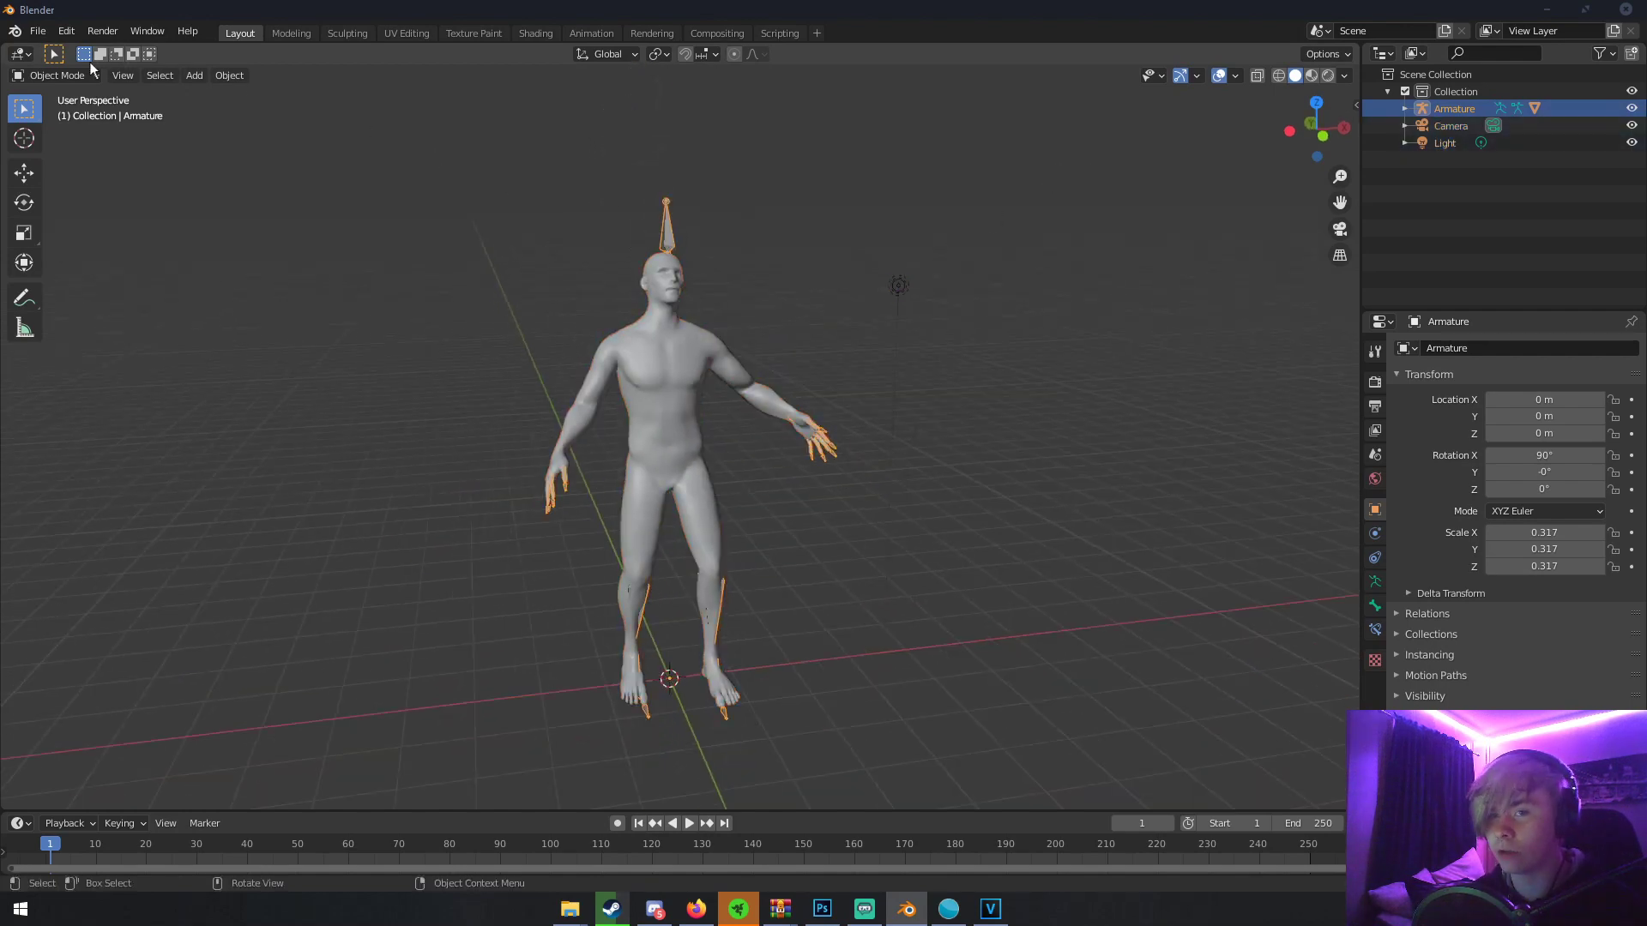
click(38, 78)
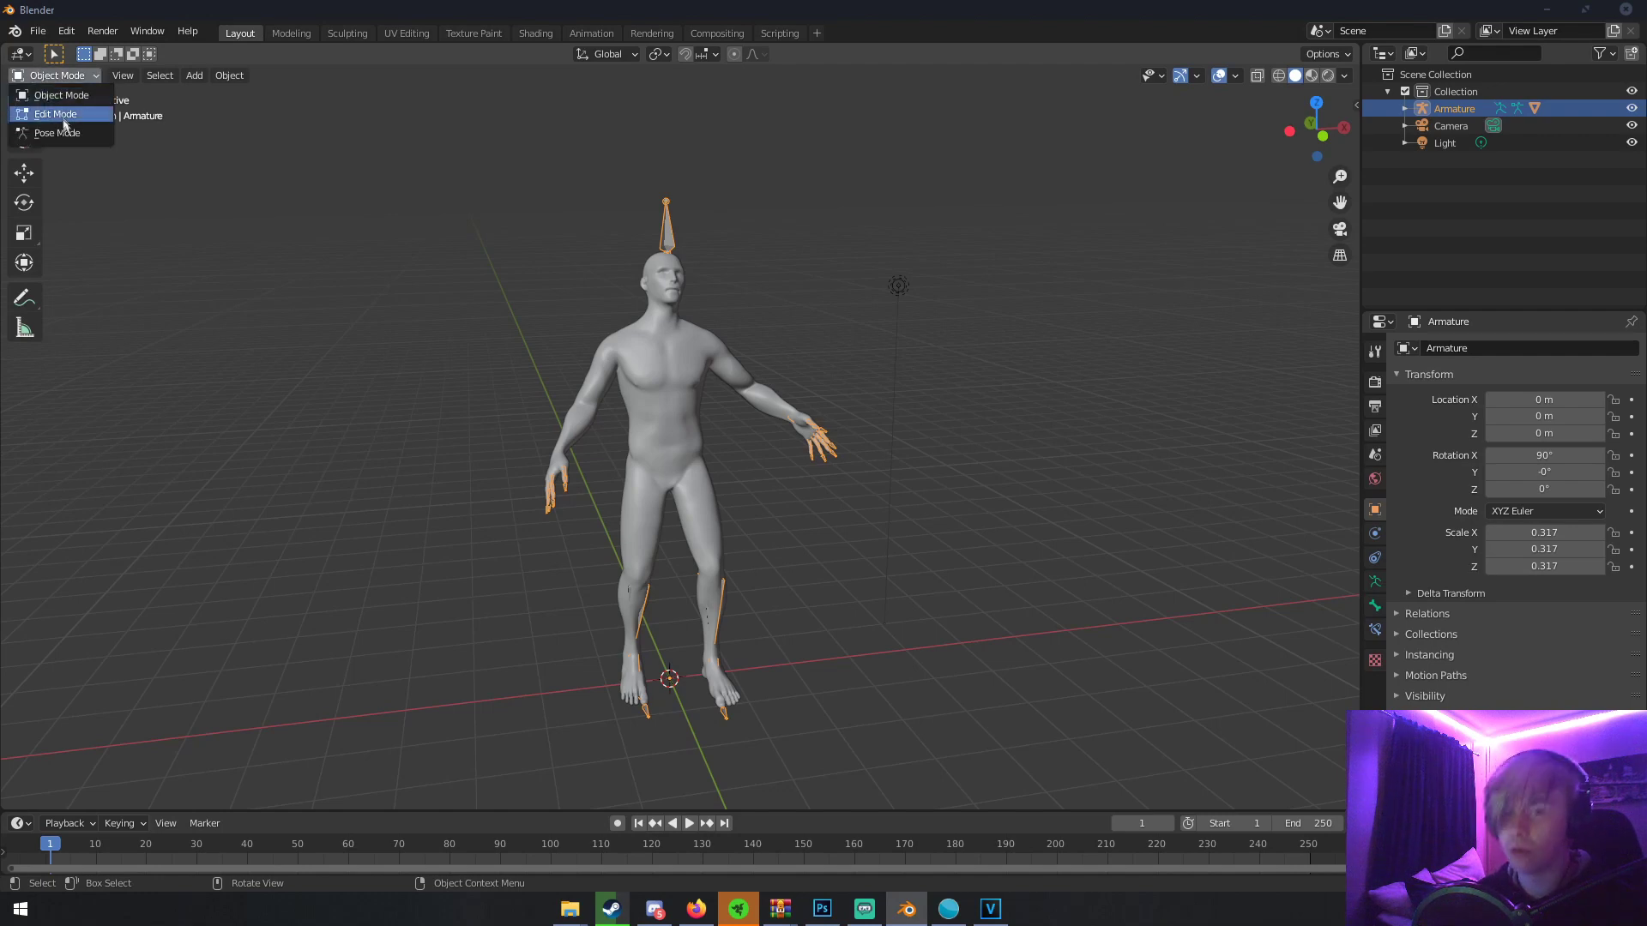
- Put the rigged armature into Pose Mode and orbit around the character
click(64, 133)
middle_drag(782, 345, 710, 336)
scroll(671, 528, up, 5)
scroll(671, 514, down, 6)
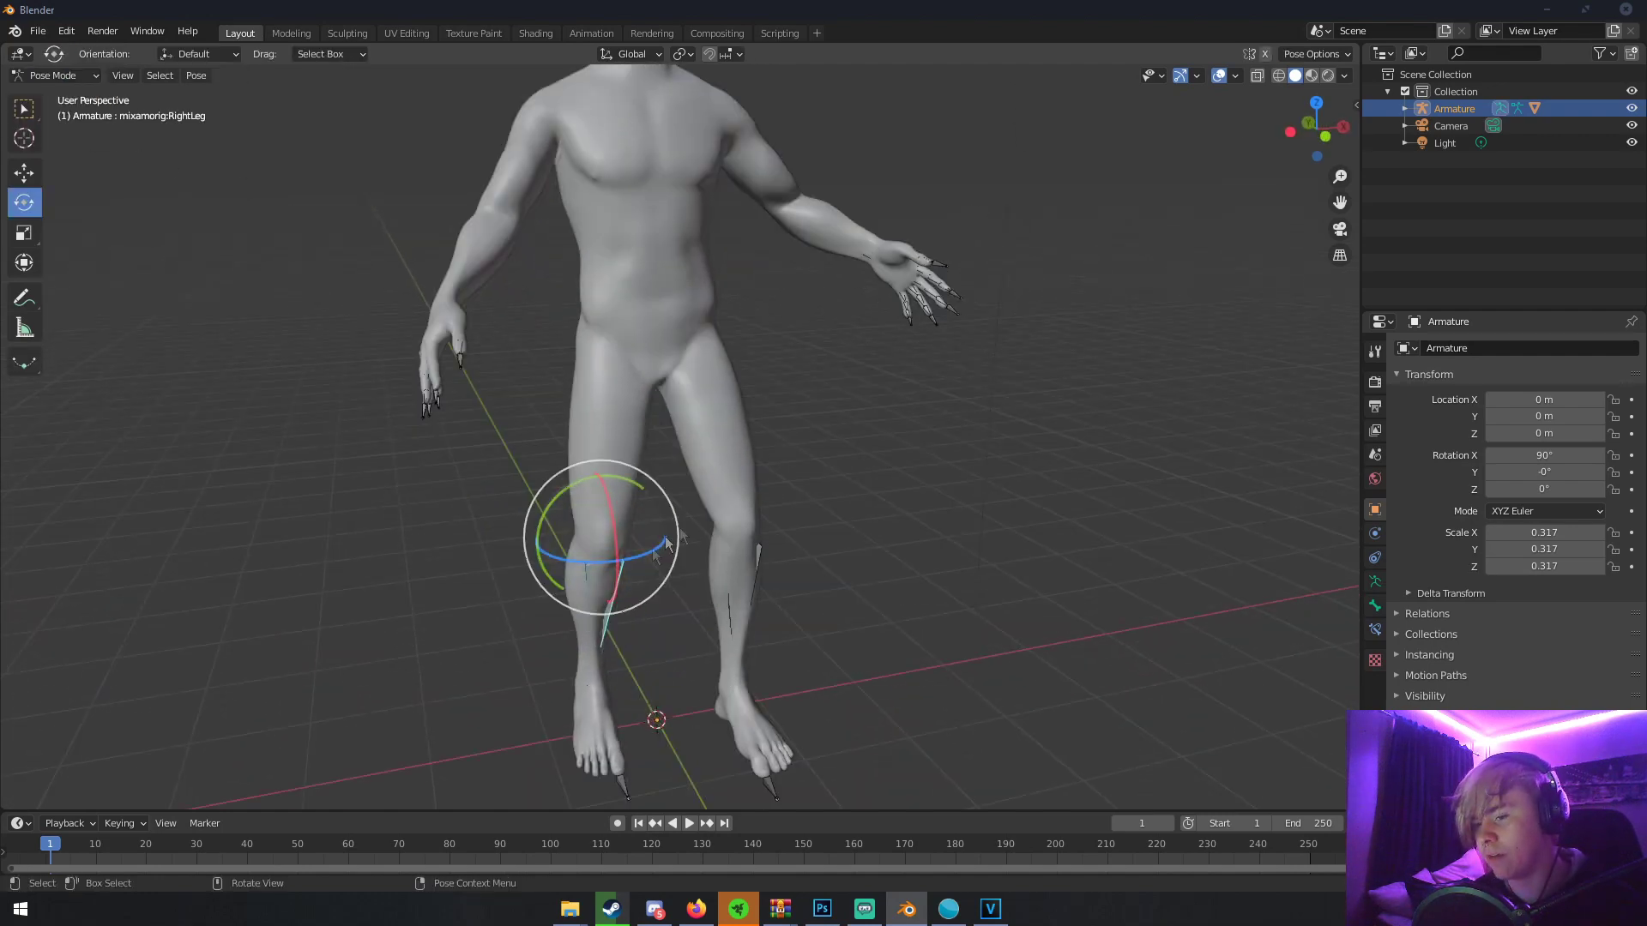
middle_drag(645, 328, 568, 311)
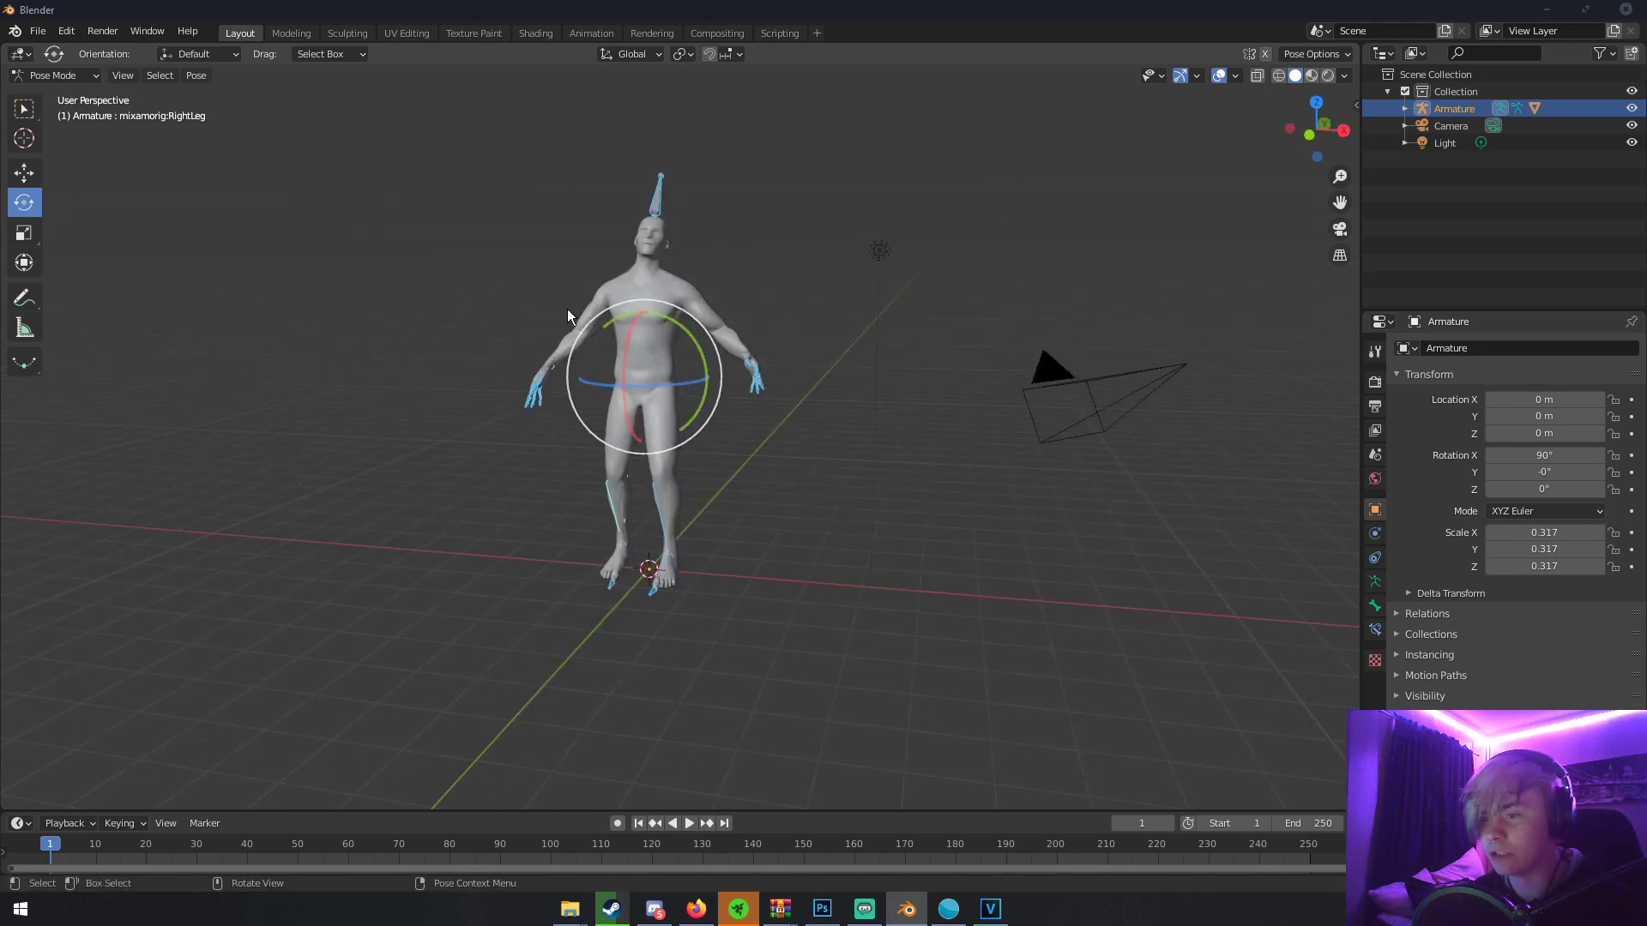
middle_drag(739, 221, 714, 365)
- View the body as a see-through wireframe, then return to Solid shading
key(shift+z)
scroll(600, 378, up, 4)
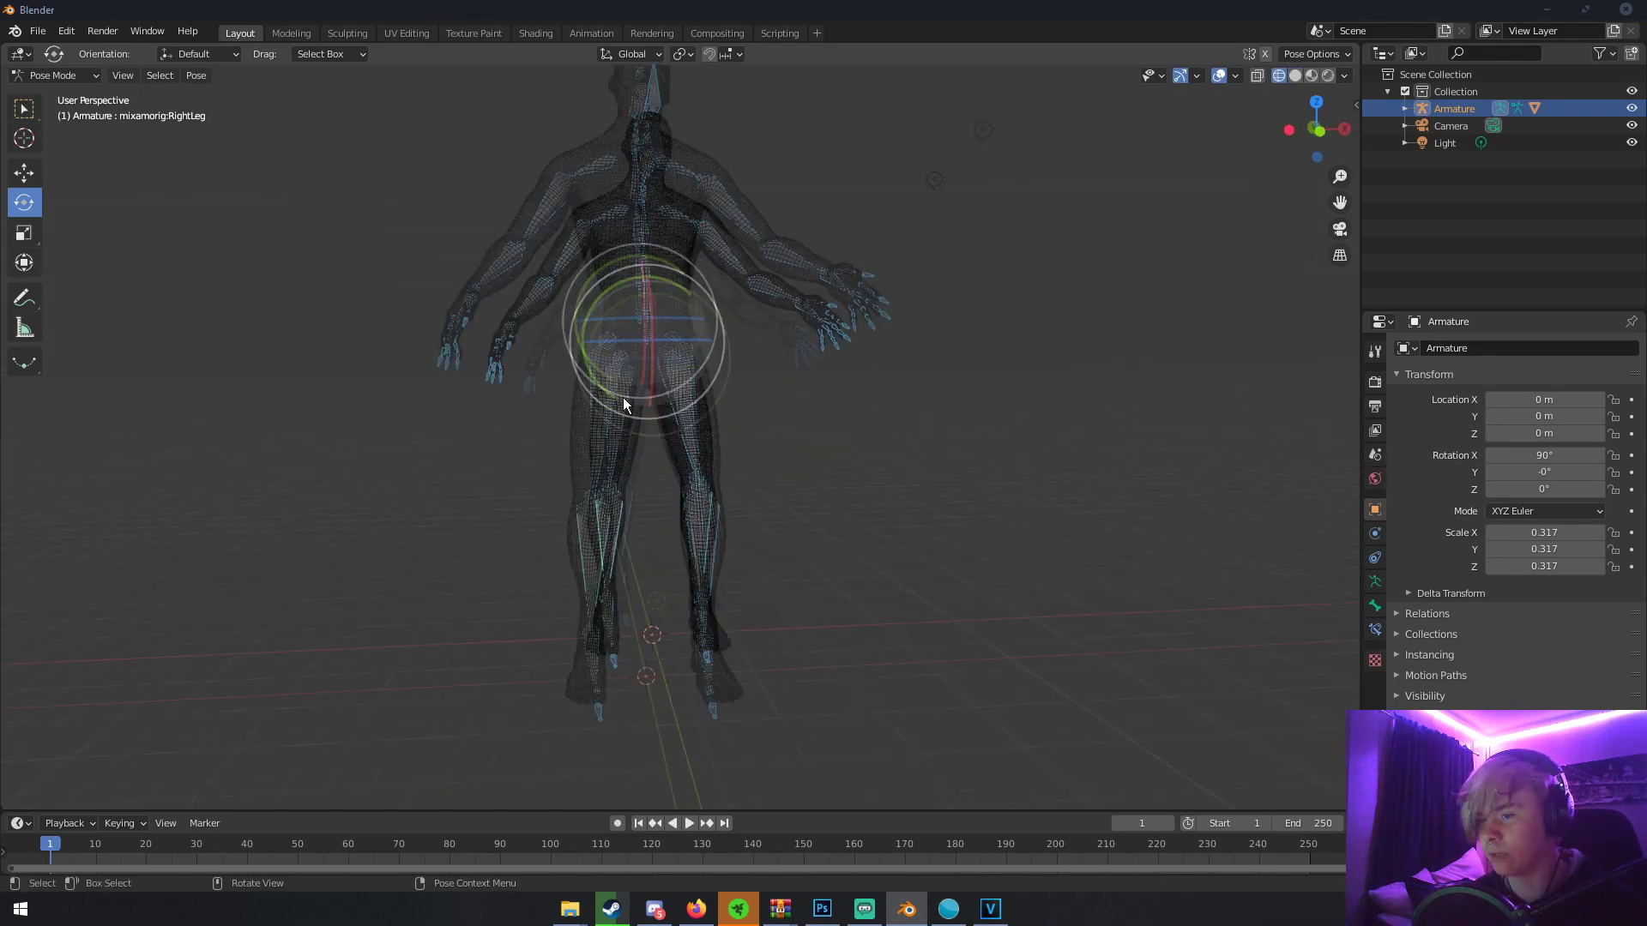
middle_drag(622, 399, 660, 405)
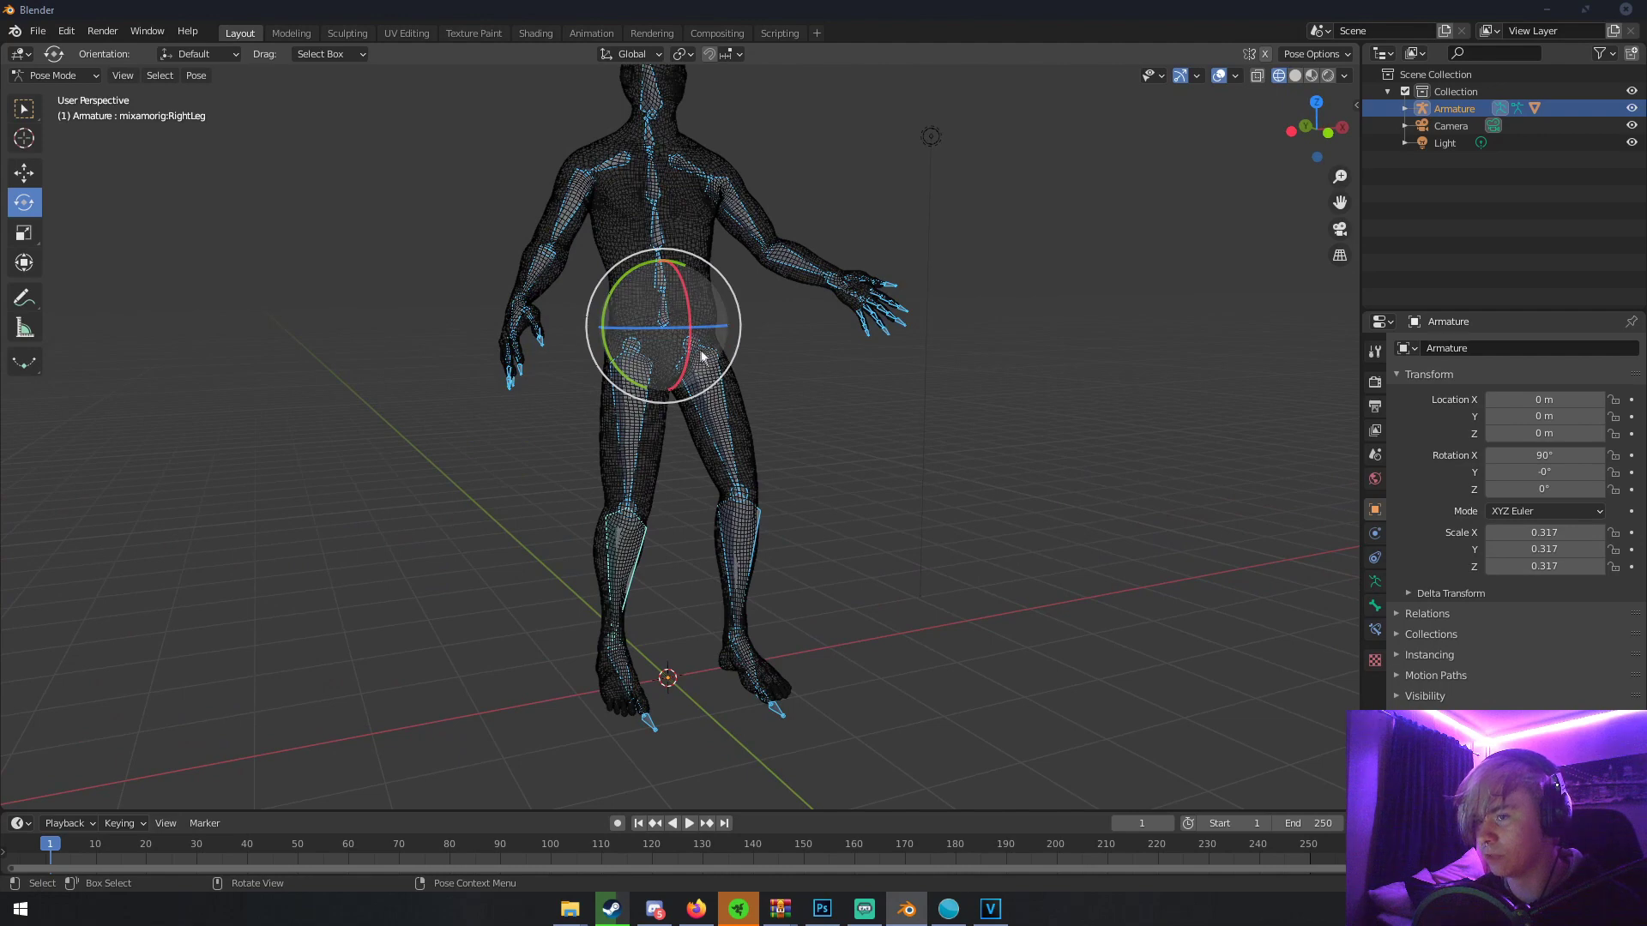
key(z)
click(791, 343)
middle_drag(790, 343, 701, 346)
scroll(701, 346, down, 3)
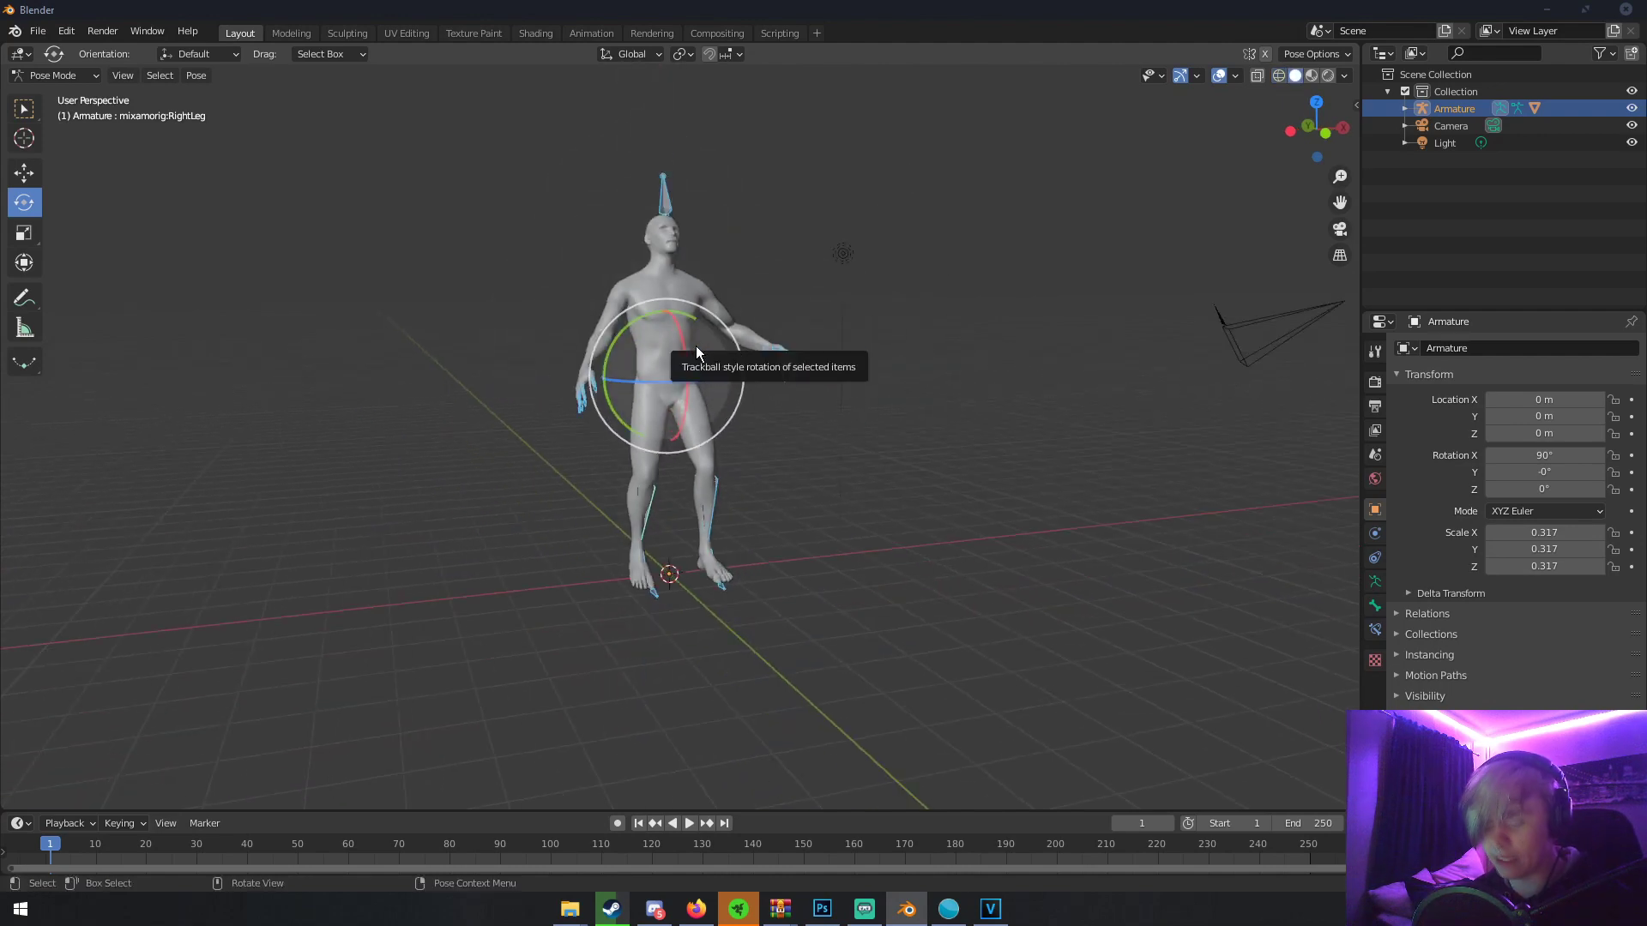
key(i)
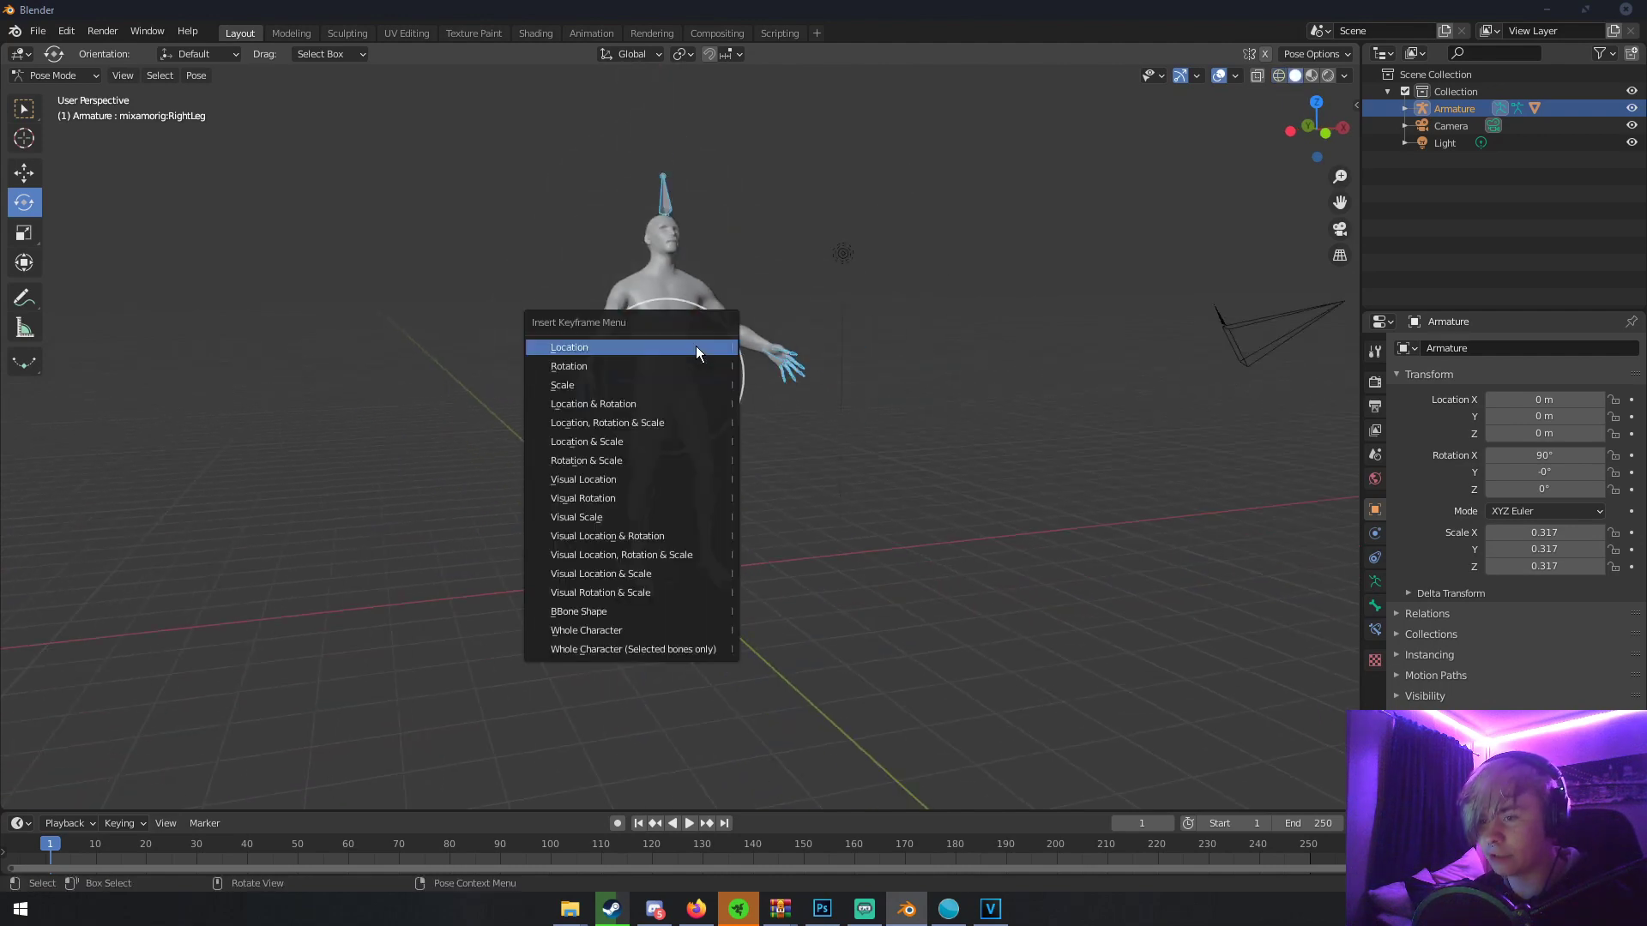
- Insert a Location, Rotation & Scale keyframe for the pose at frame 1
click(619, 425)
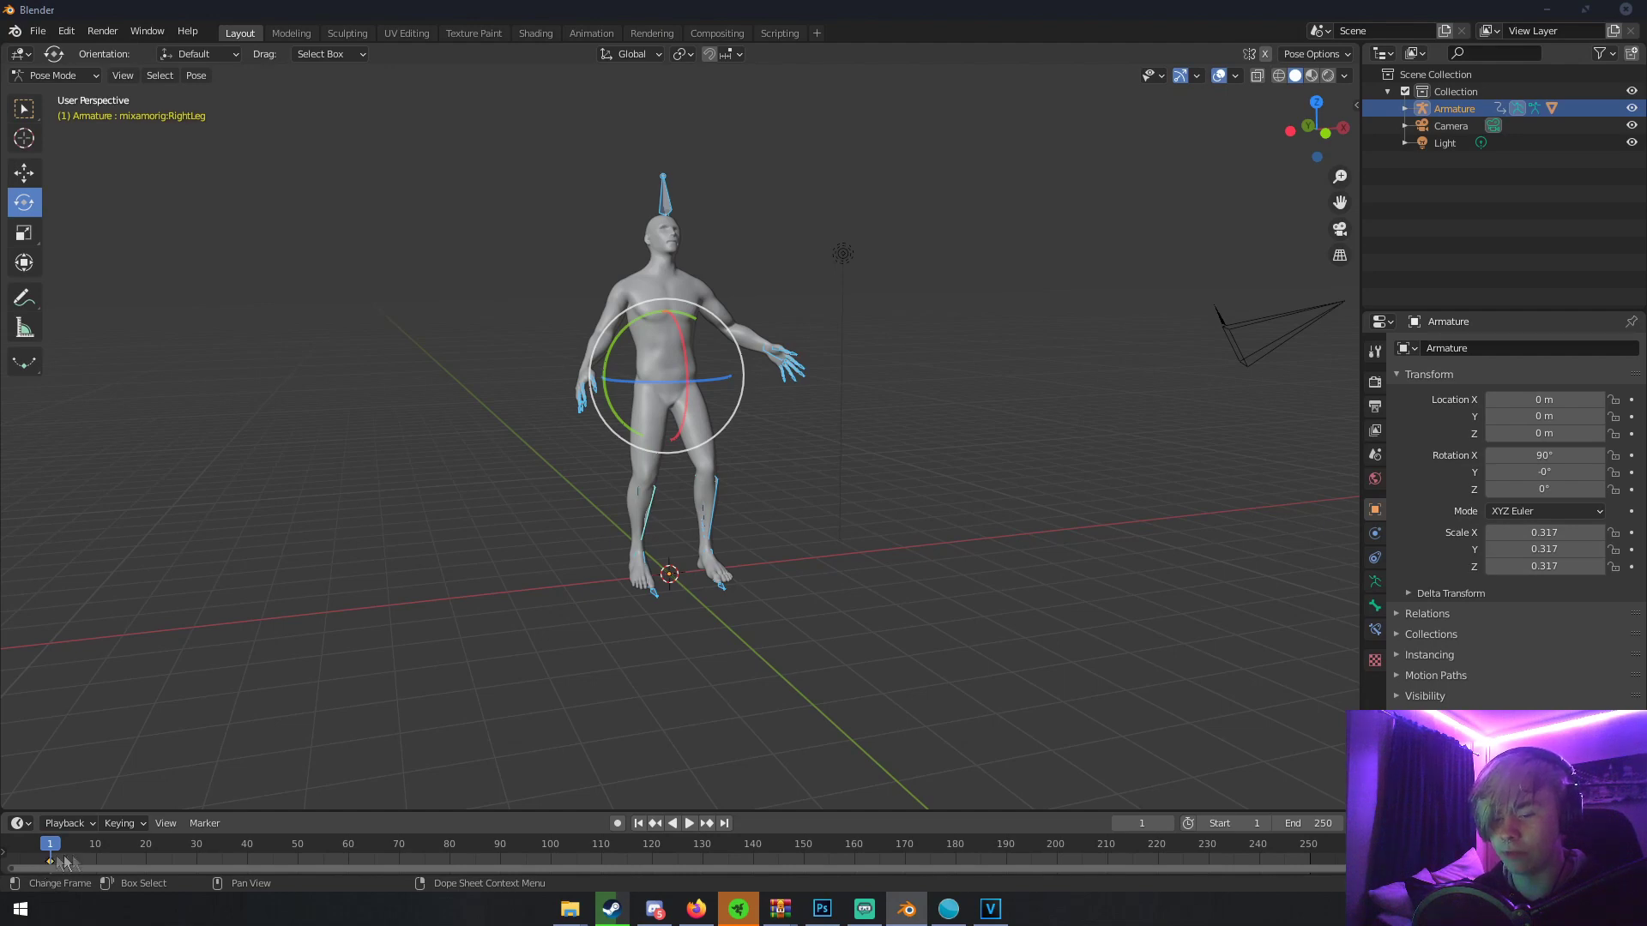
middle_drag(466, 587, 347, 496)
- Switch the armature back to Object Mode from the mode dropdown
click(74, 77)
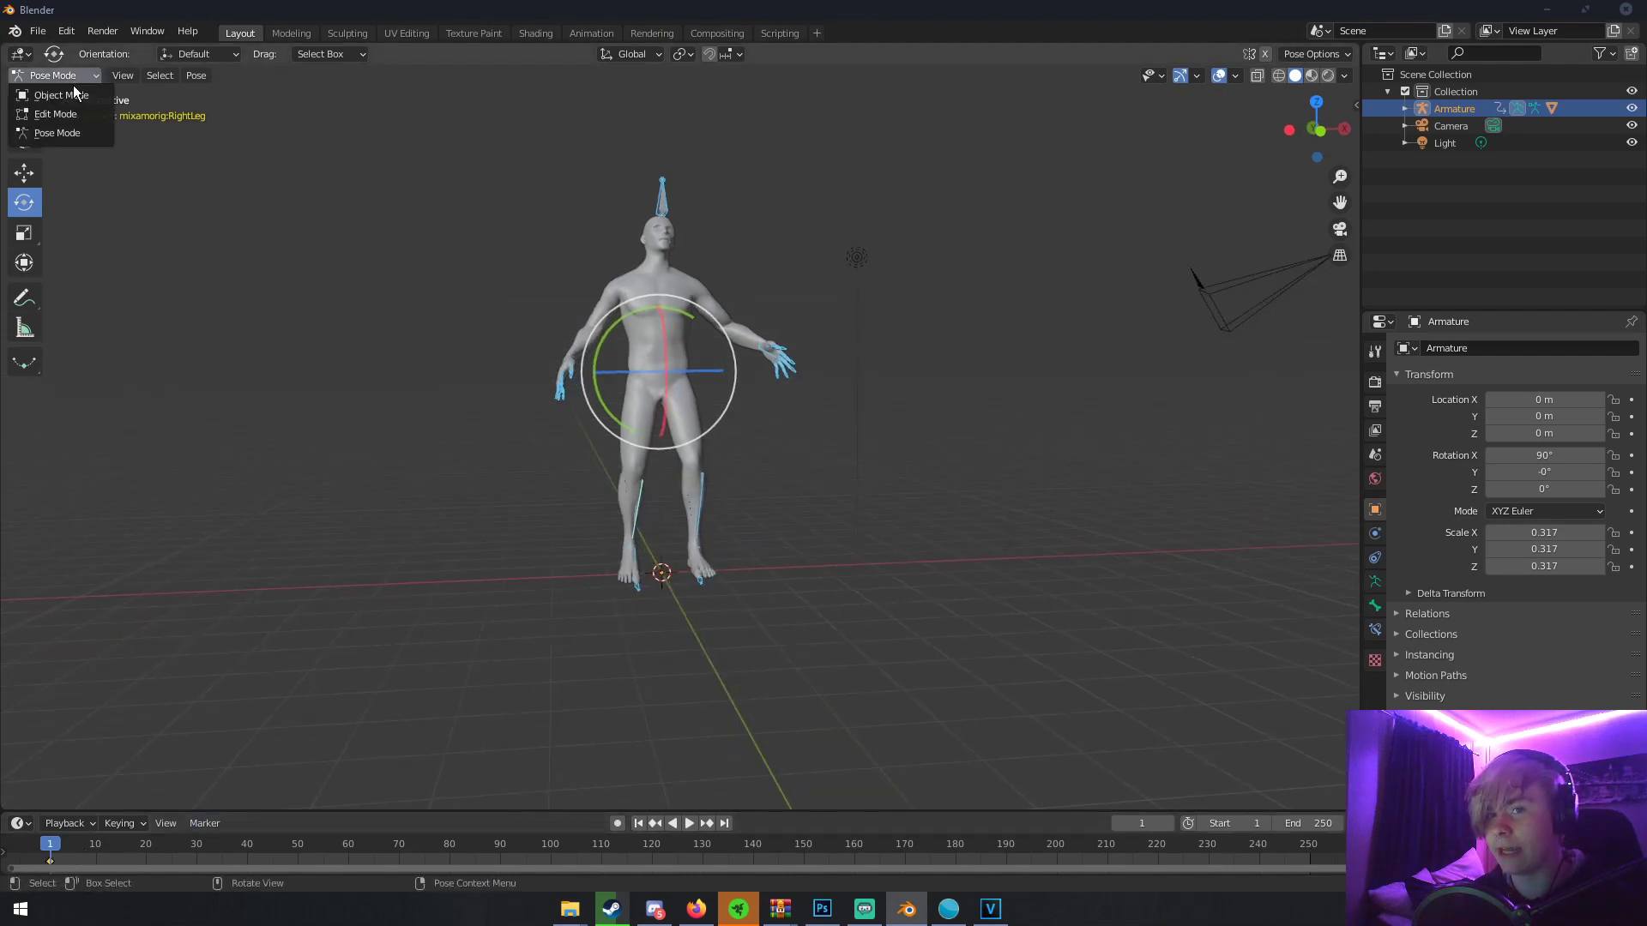
click(73, 94)
middle_drag(401, 354, 439, 356)
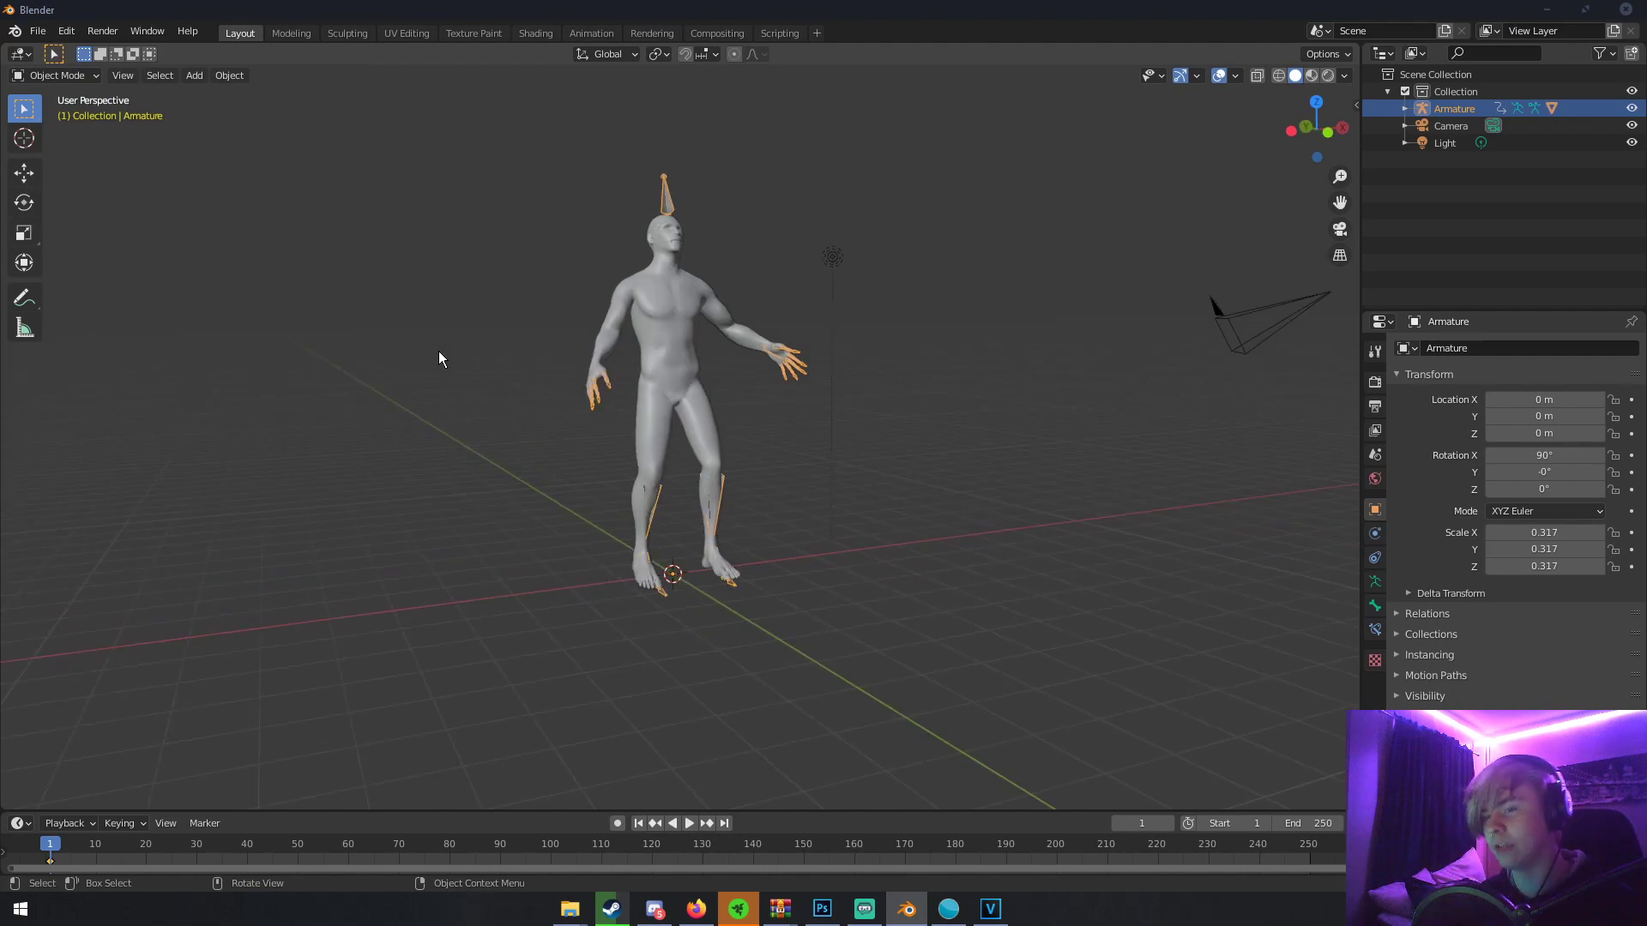
- Enter Edit Mode and back out, orbiting to confirm the keyed pose holds
key(Tab)
middle_drag(684, 369, 646, 397)
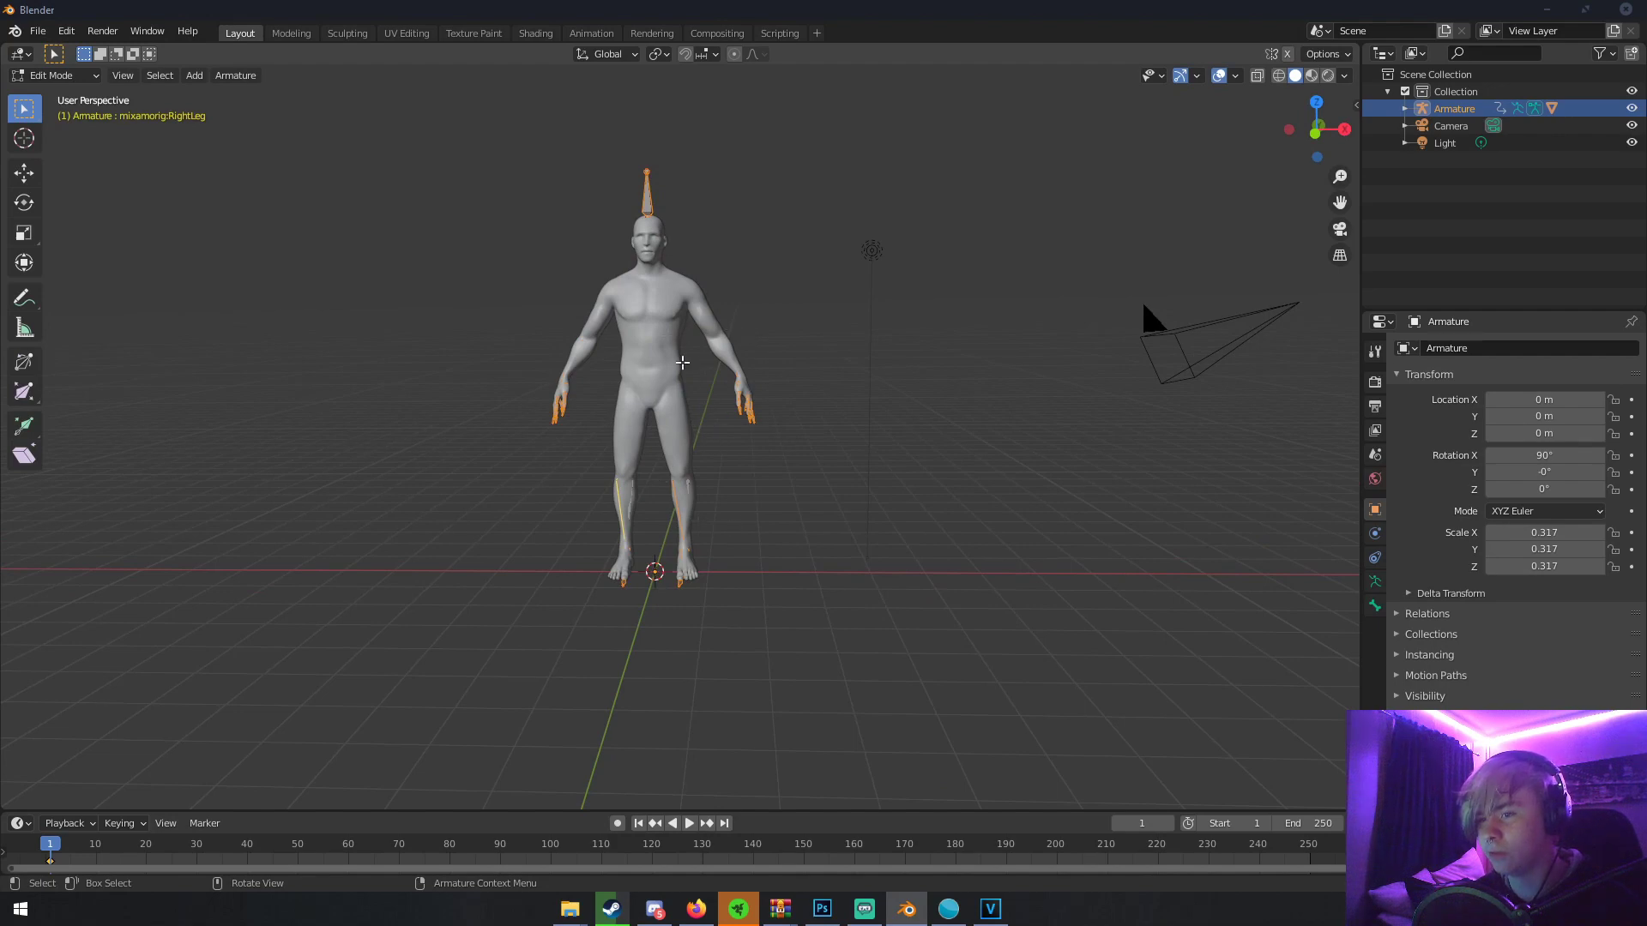
key(Tab)
middle_drag(684, 362, 687, 383)
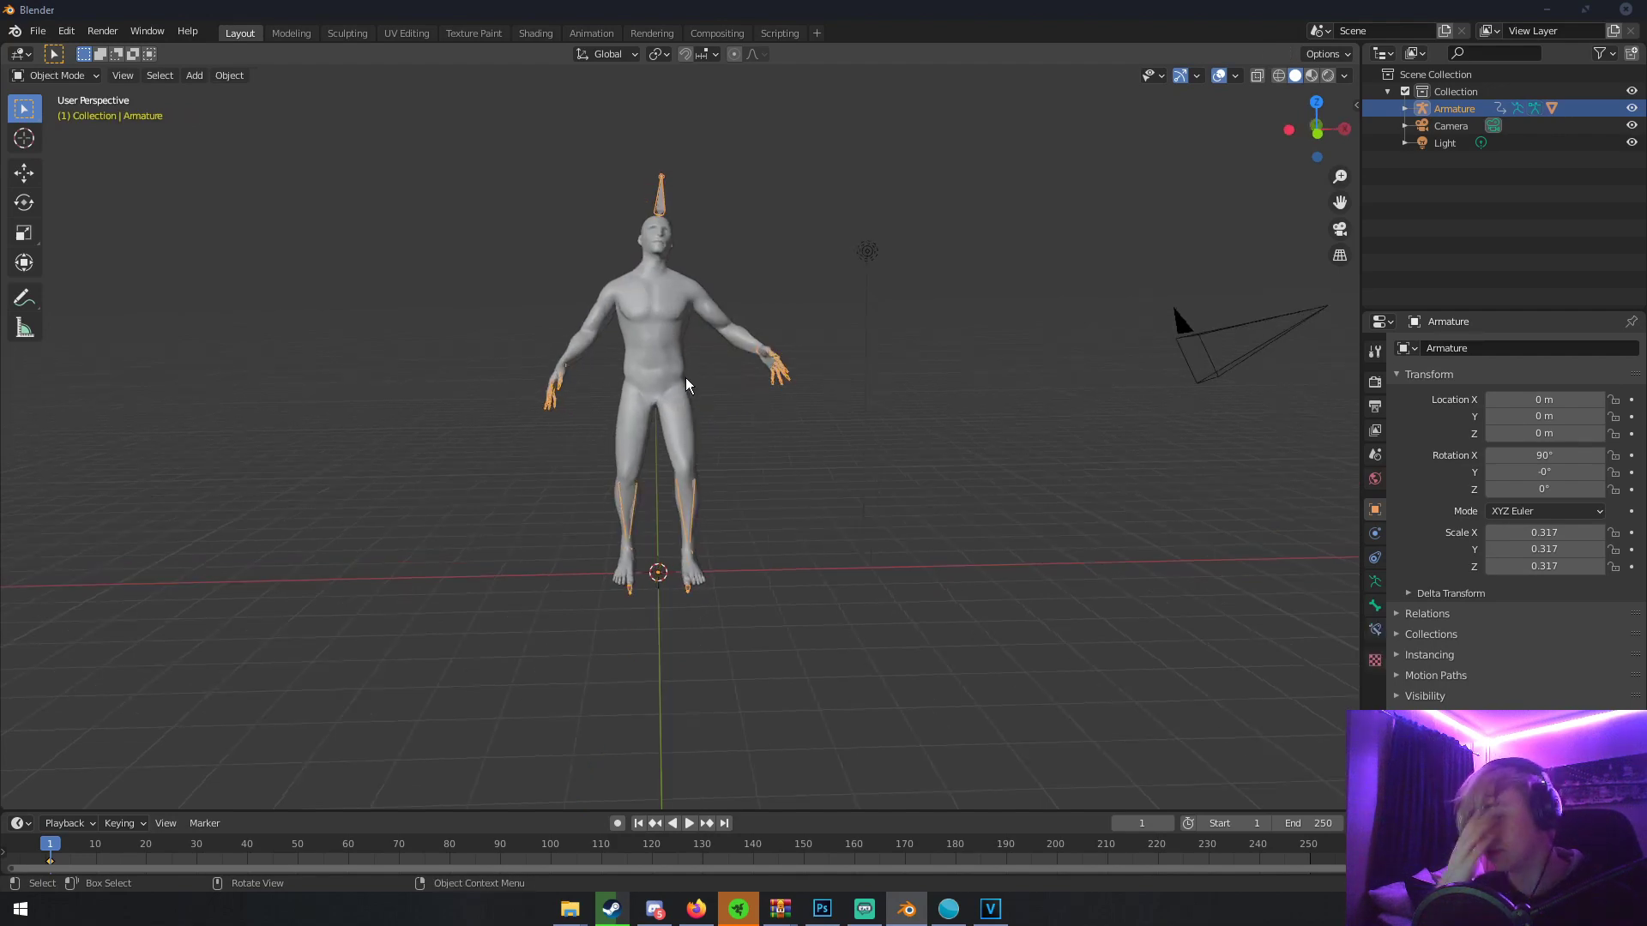
middle_drag(686, 384, 762, 390)
scroll(762, 390, up, 4)
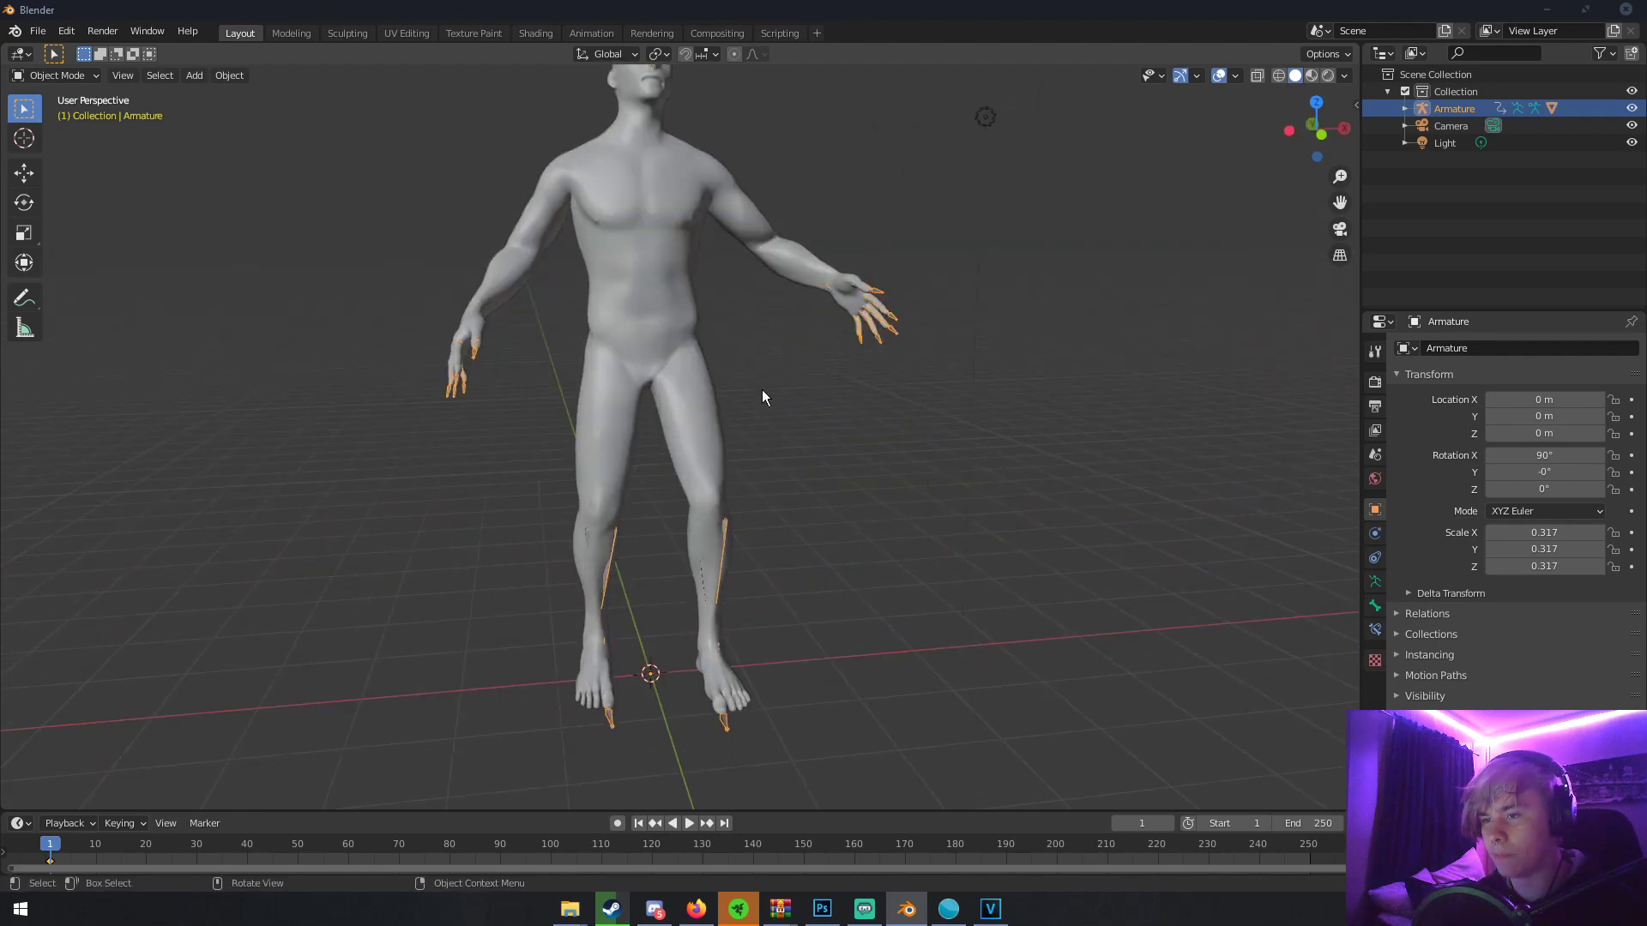
scroll(762, 389, down, 3)
middle_drag(762, 390, 837, 474)
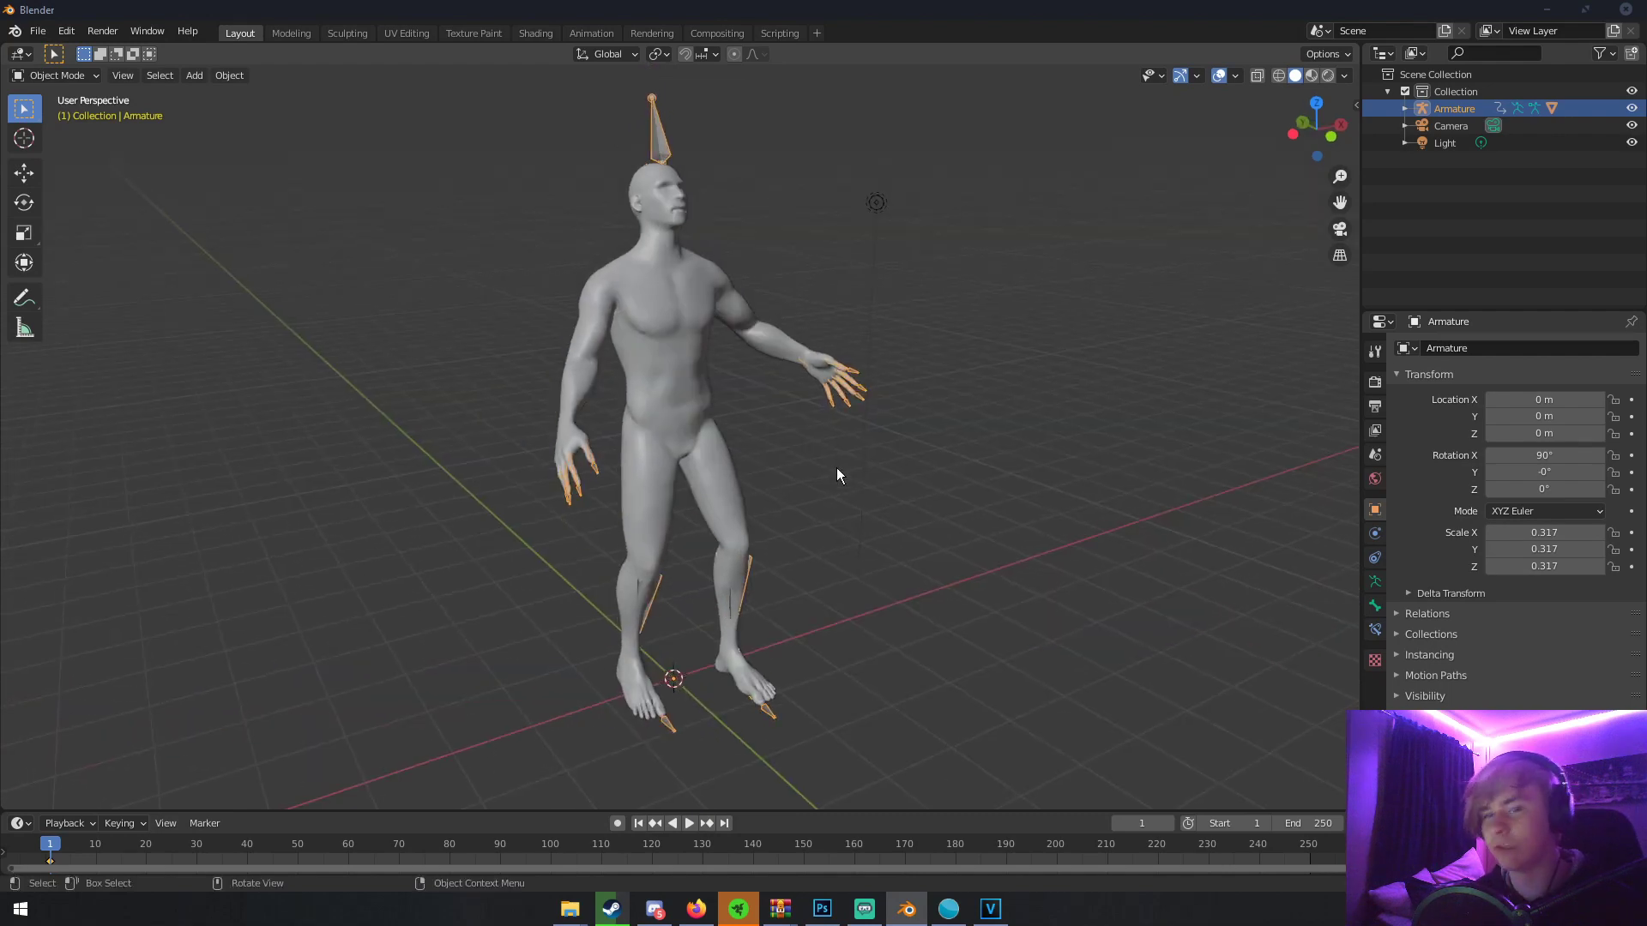
- Open Mixamo's Characters library and preview Warrok W Kurniawan and Mutant
click(695, 908)
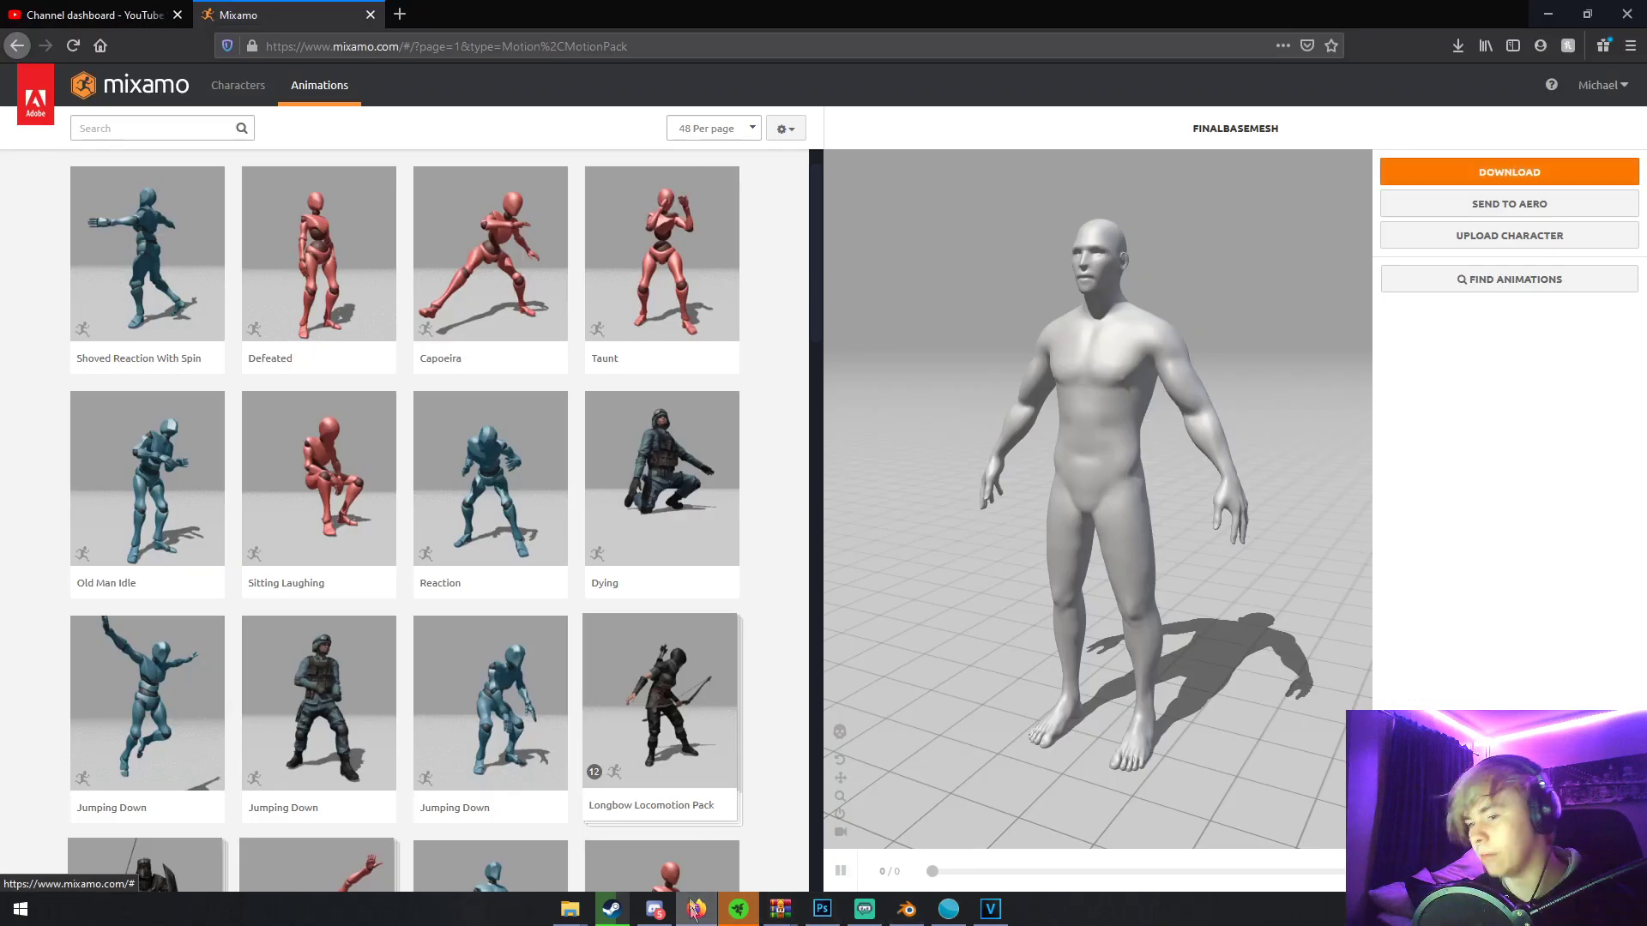
click(238, 85)
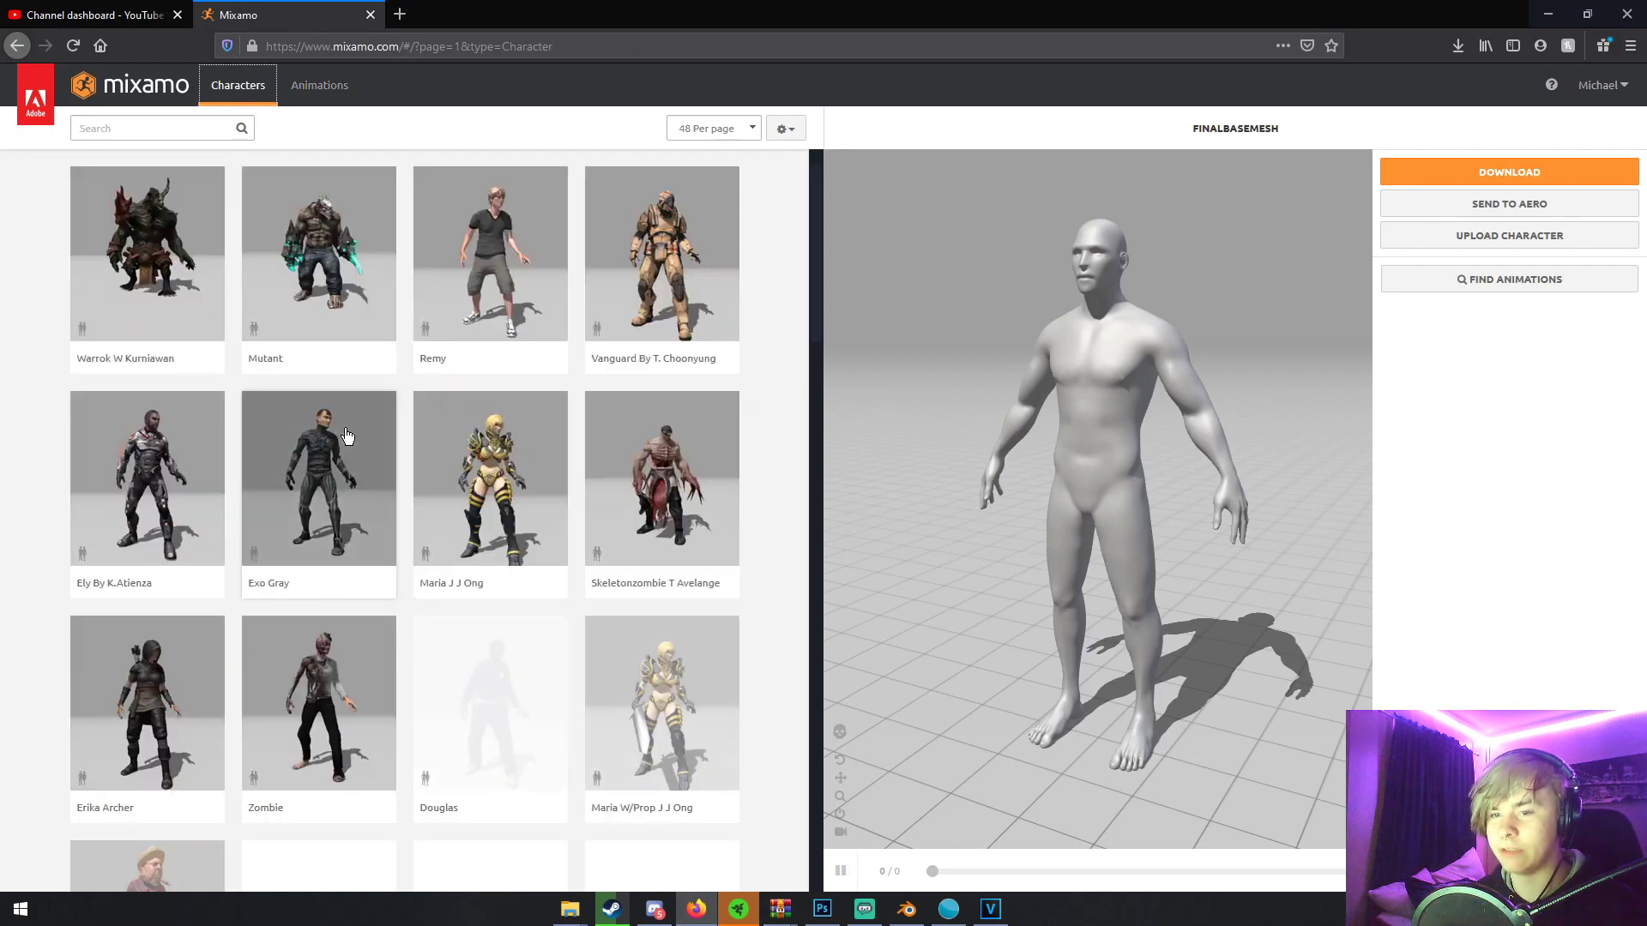
click(168, 274)
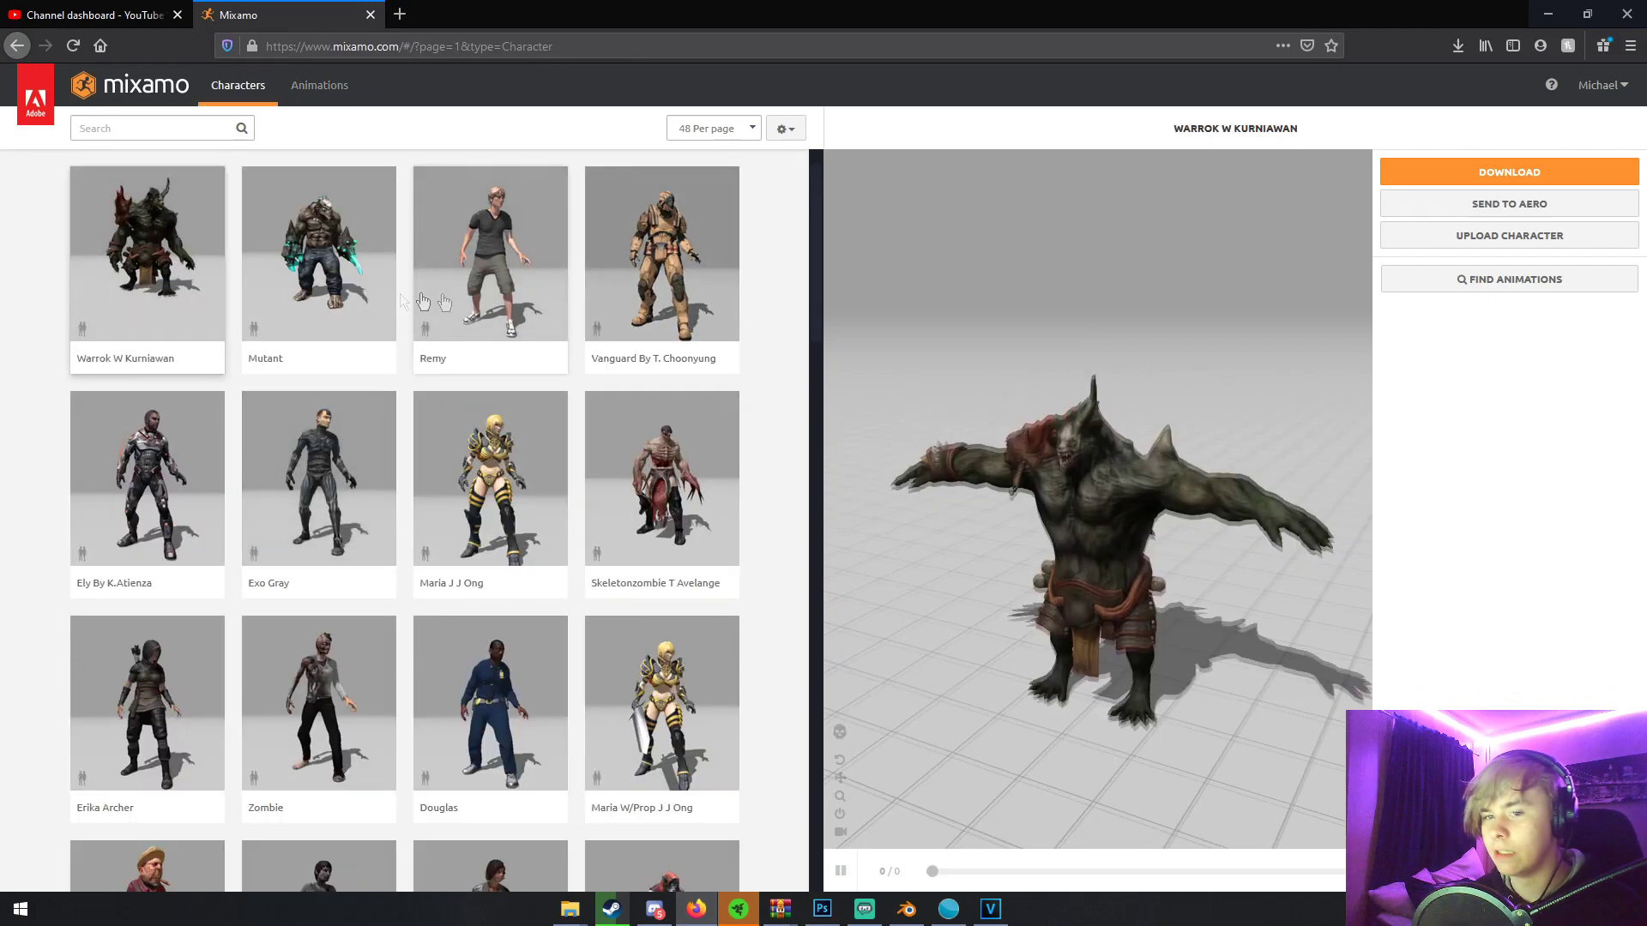
scroll(1123, 490, up, 5)
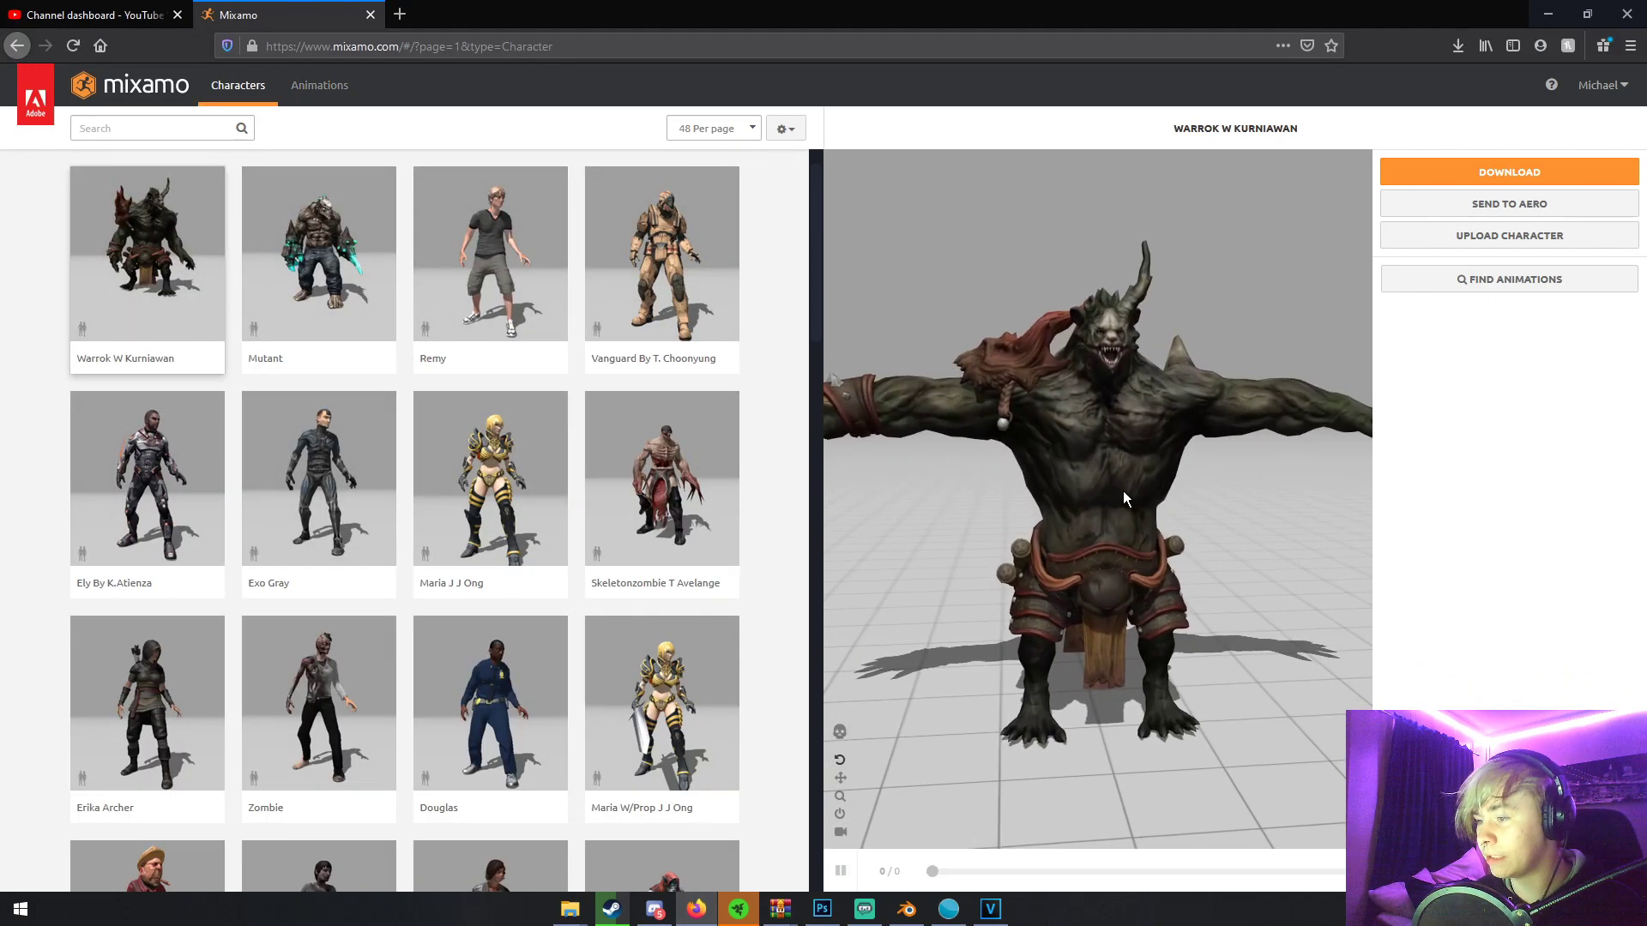
click(319, 258)
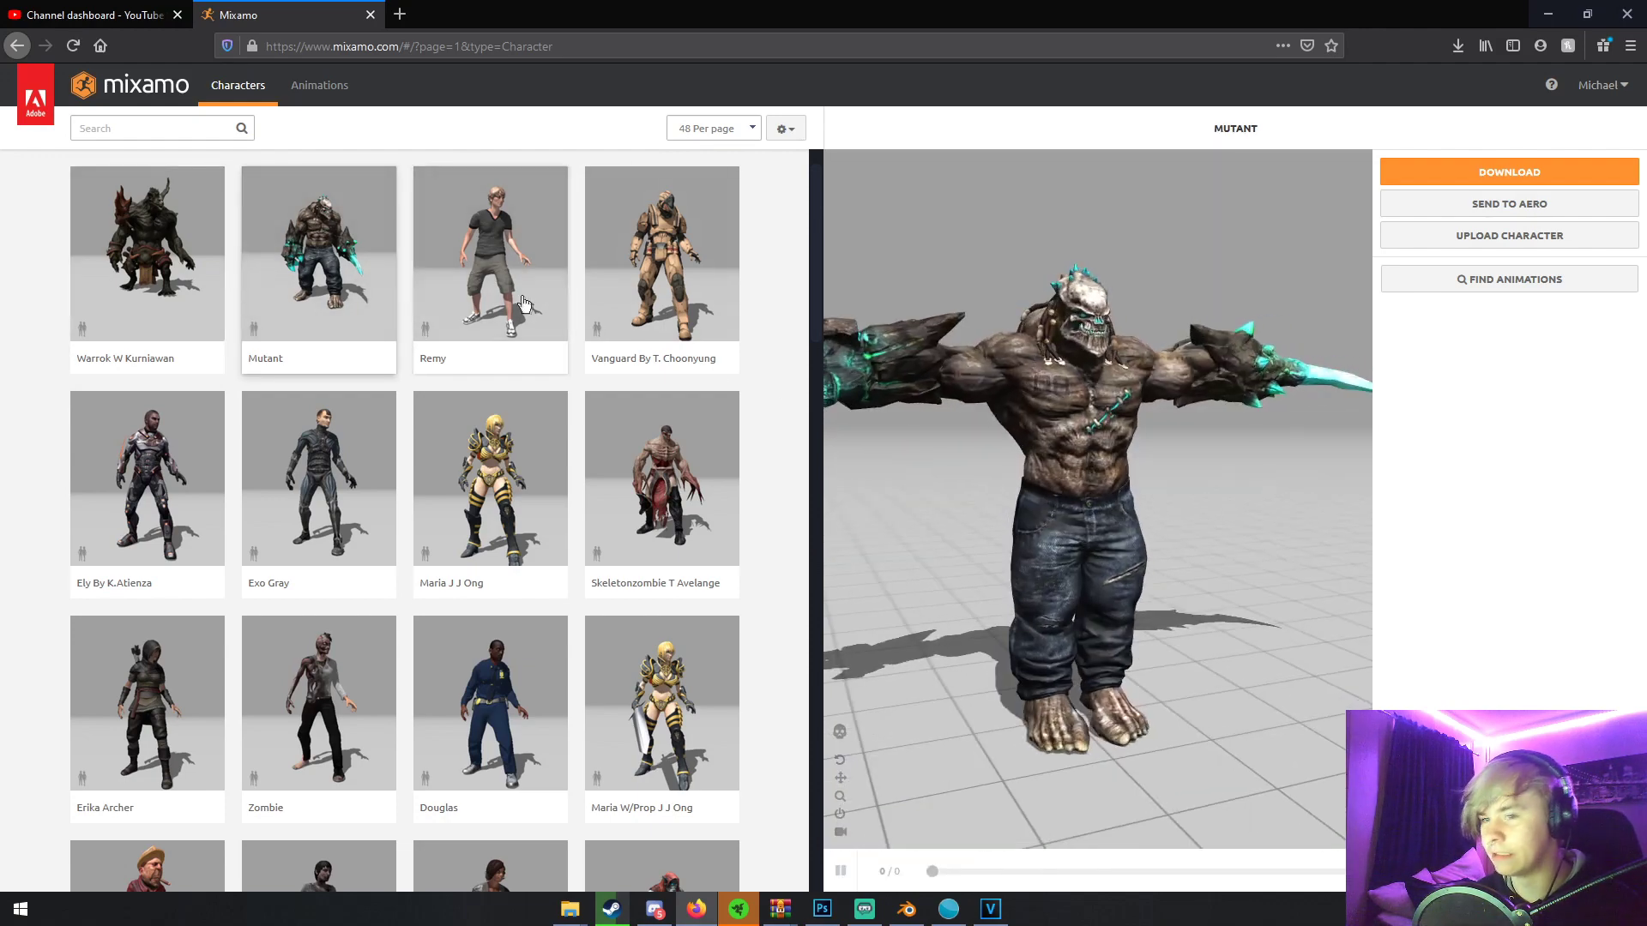
- Preview Remy, then load Mousey and rotate it in the viewer
click(555, 298)
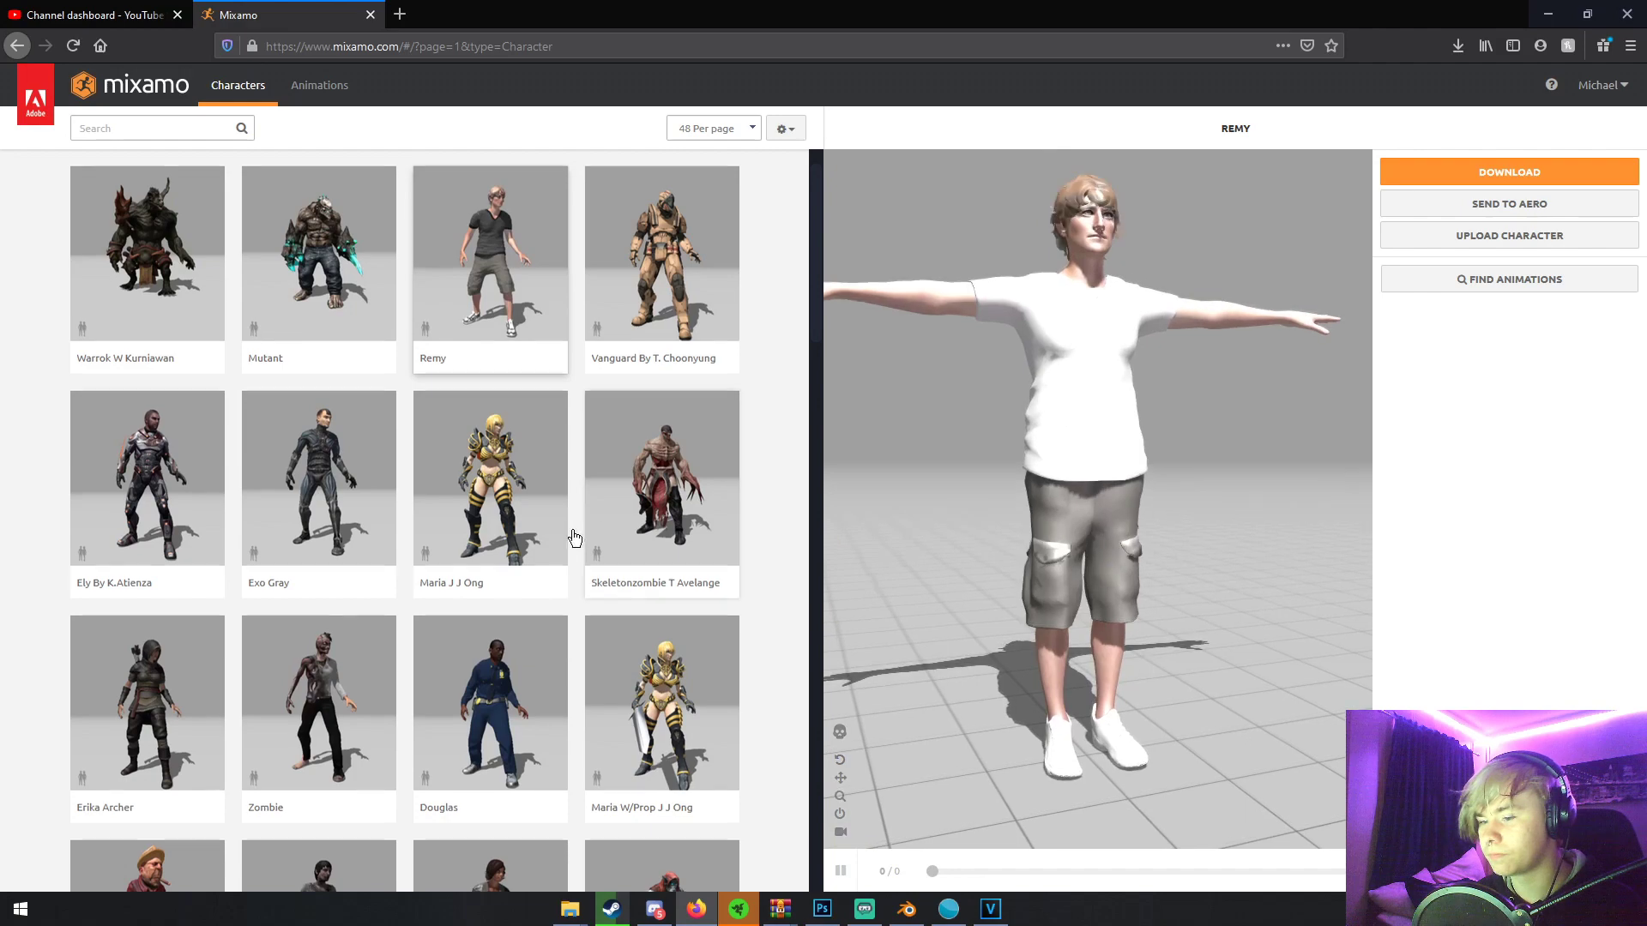
scroll(571, 532, down, 4)
scroll(573, 530, down, 10)
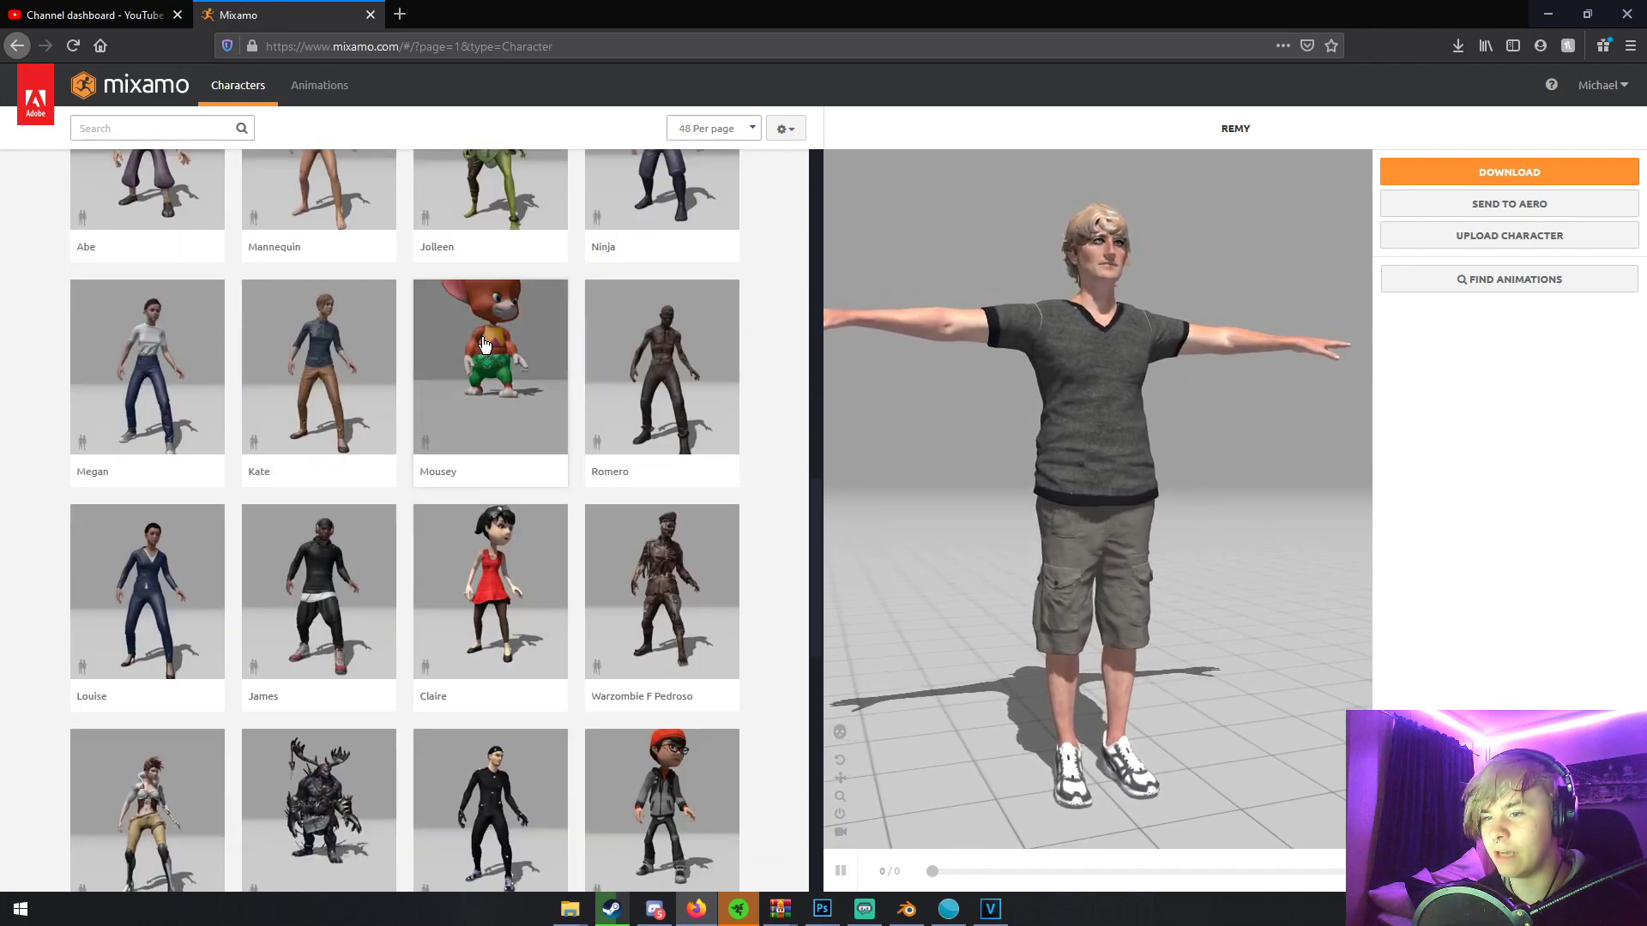
click(515, 386)
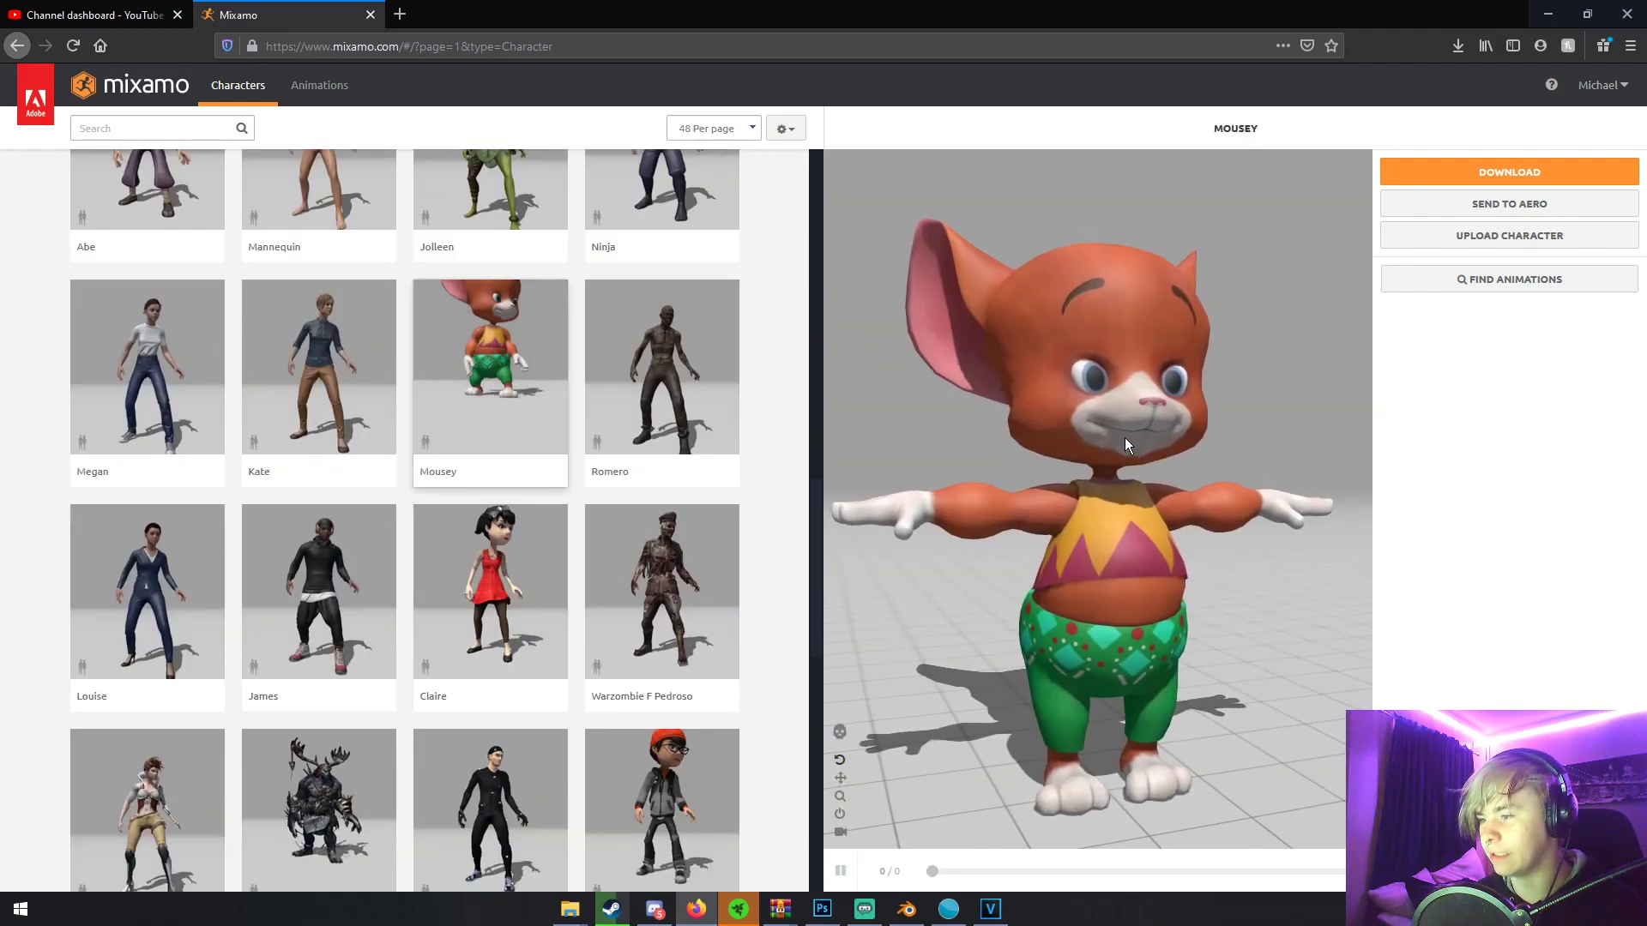
drag(1146, 441, 1099, 444)
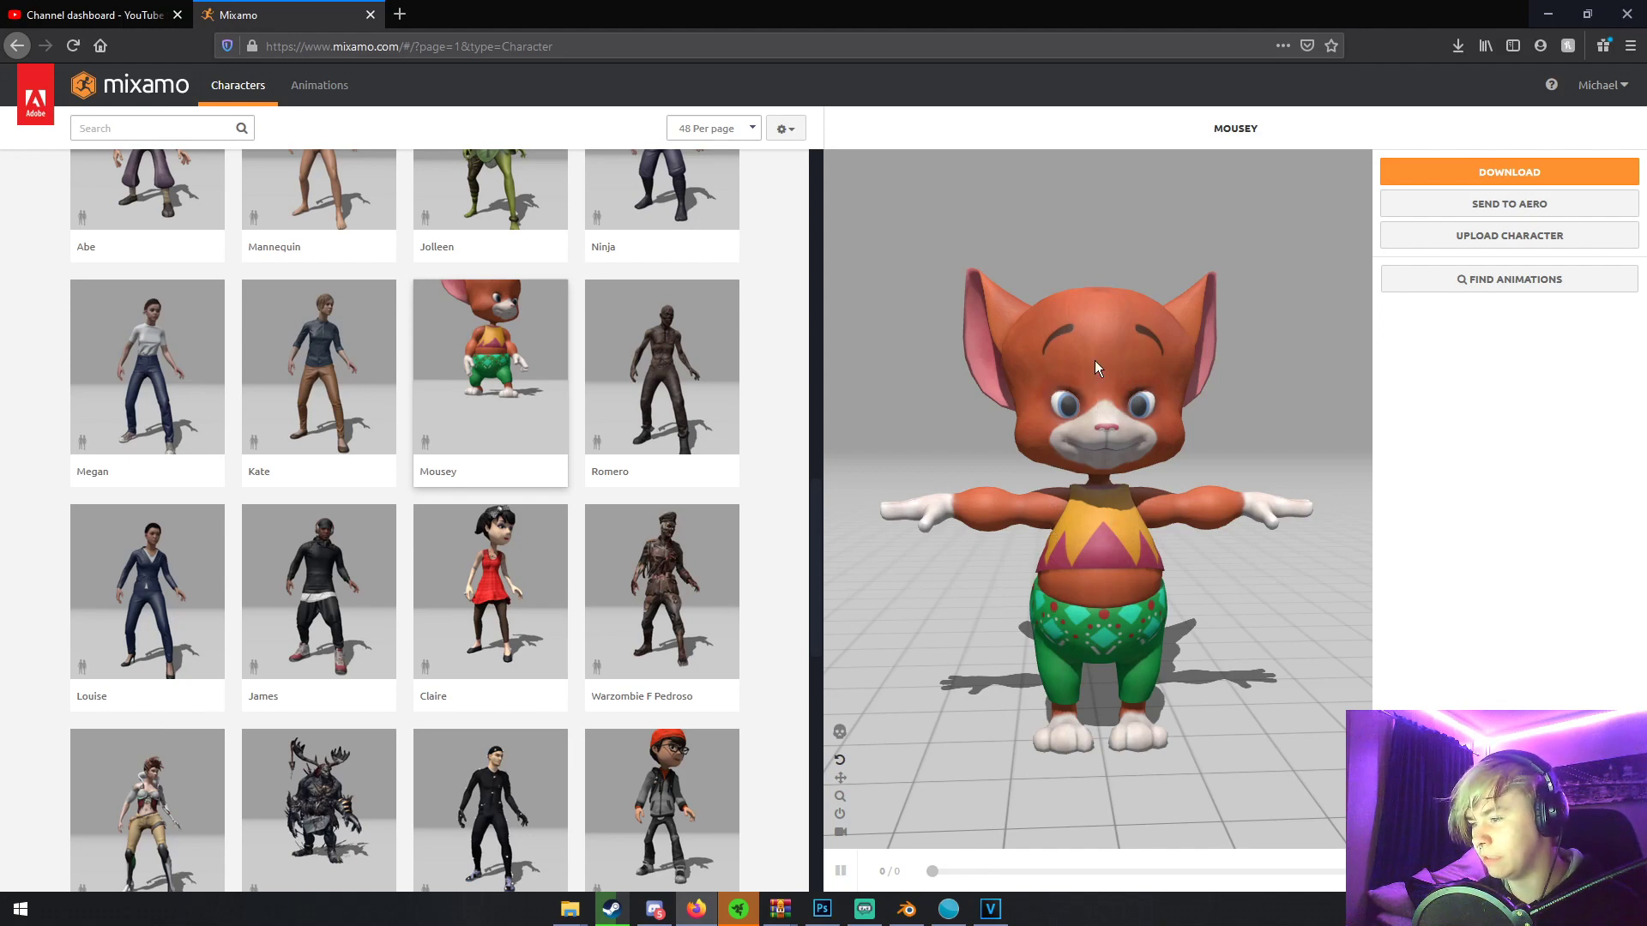
drag(1004, 584, 1134, 590)
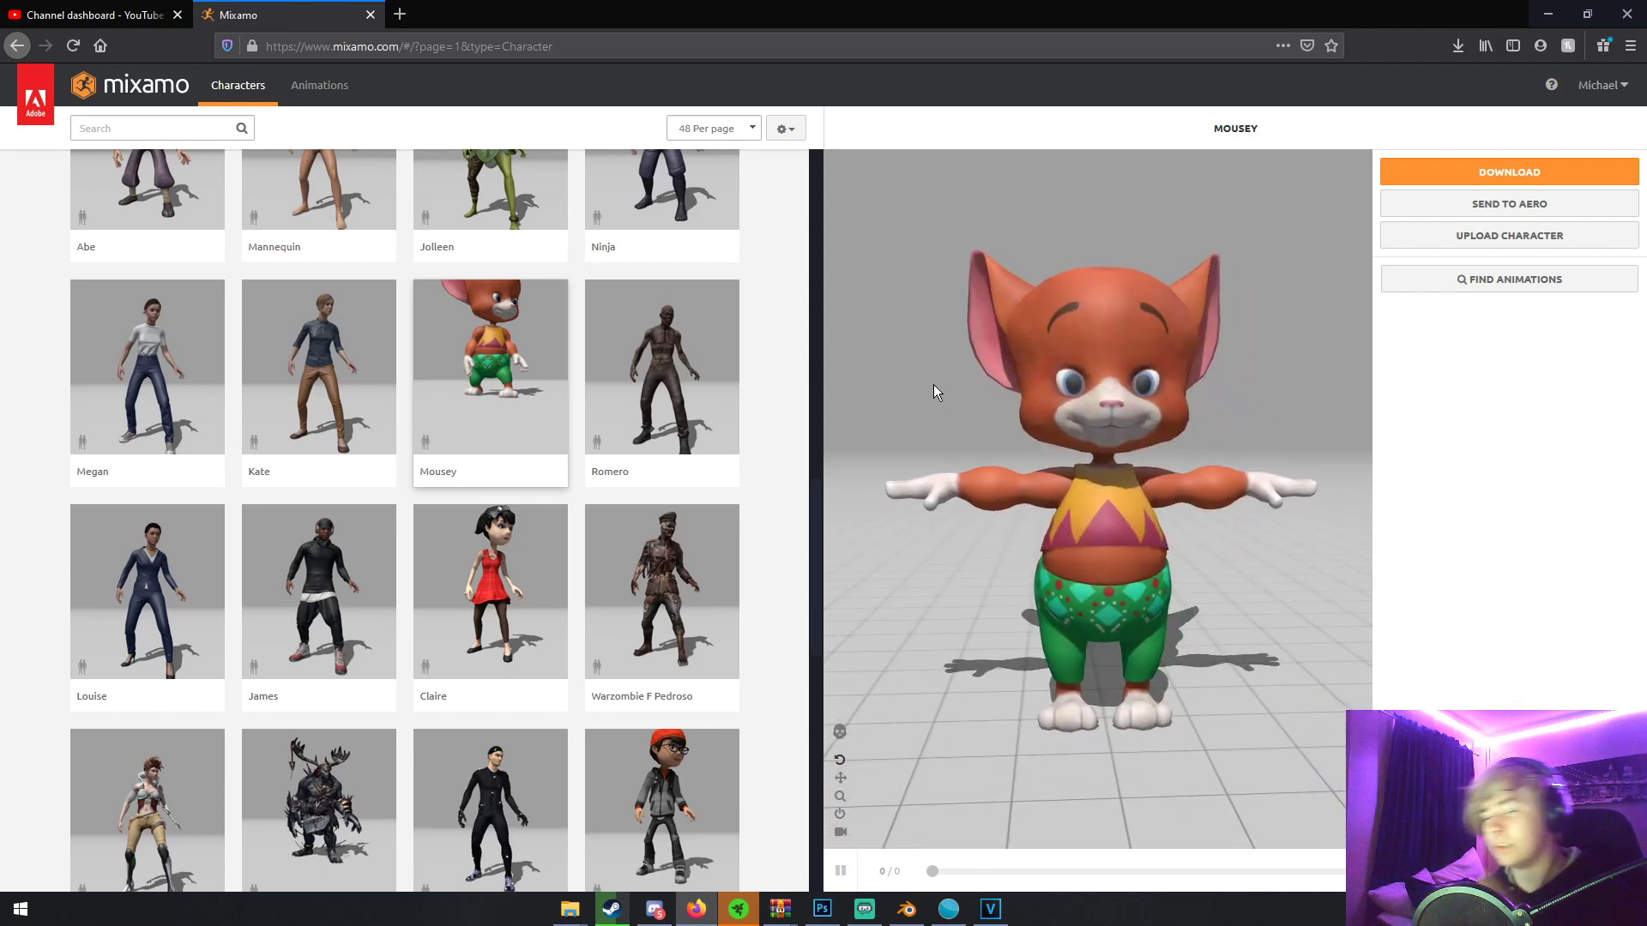